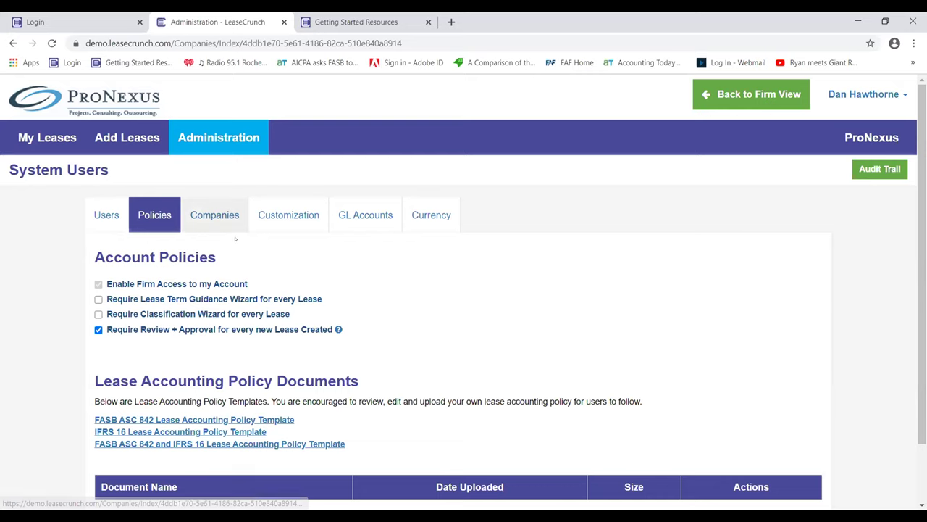
Download the FASB ASC 842 Lease Accounting Policy Template, open the document, and return to the account policies.
scroll(334, 278, "down", 1)
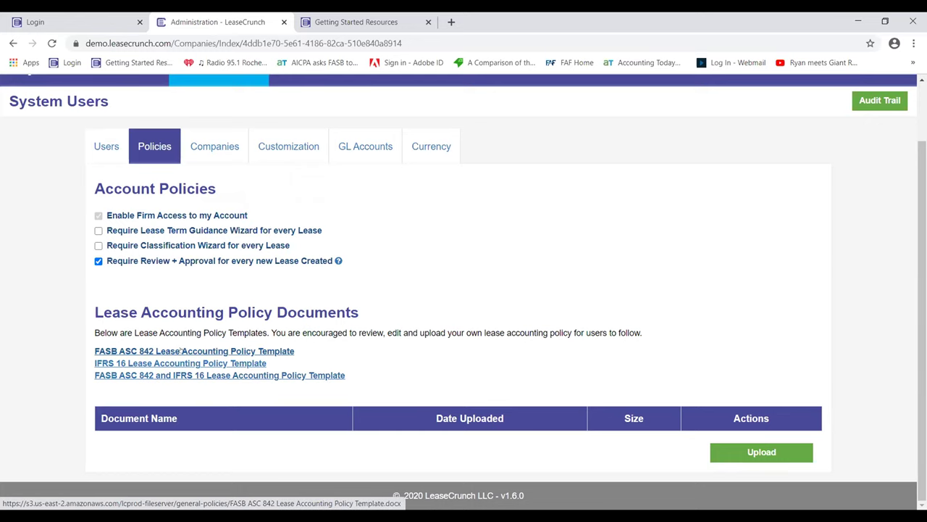
left_click(165, 353)
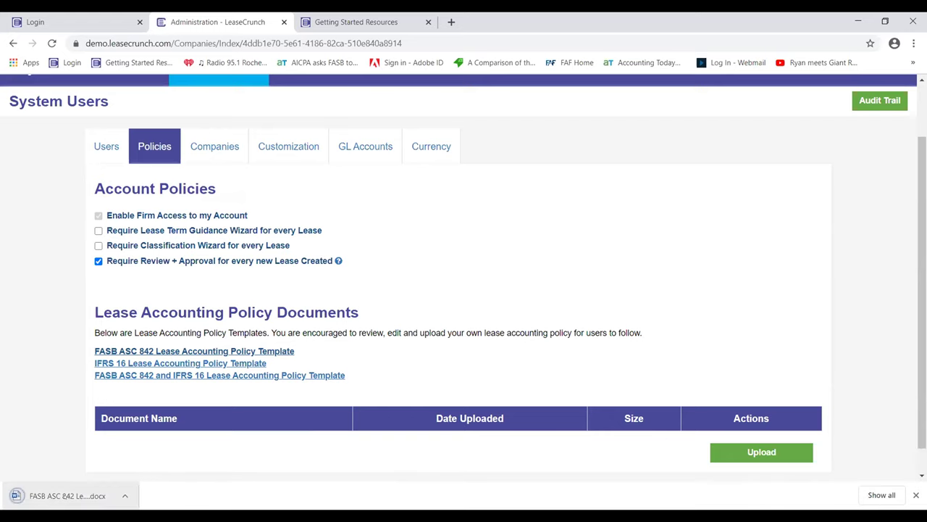
left_click(66, 496)
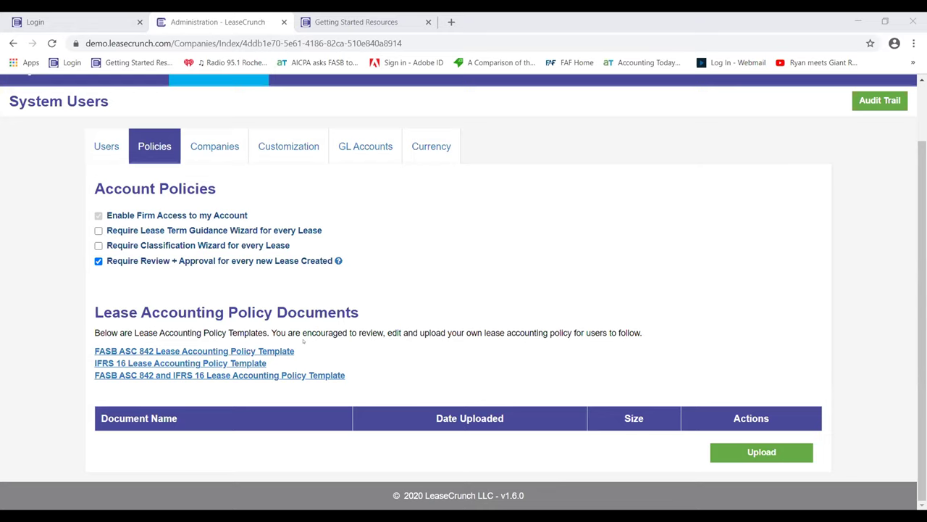
left_click(411, 214)
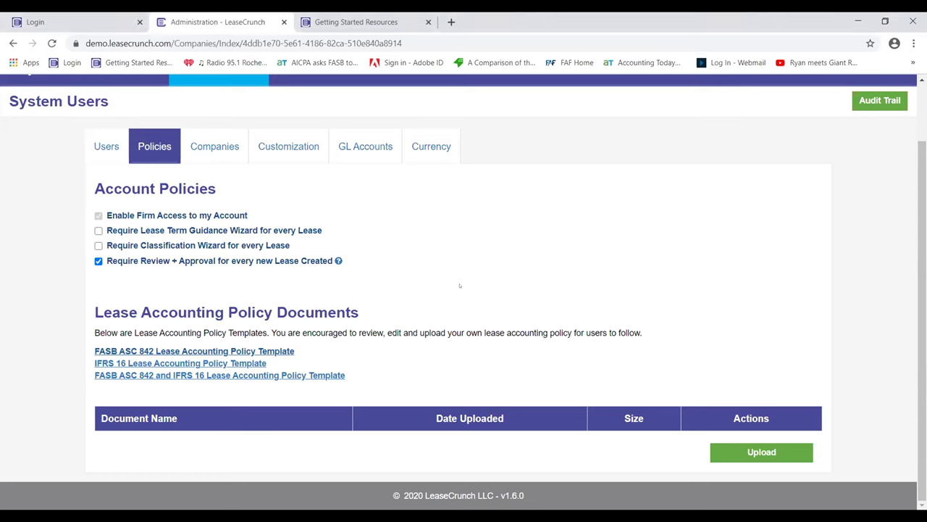
Review the accounting standard options in the form for adding a company, and close it without saving.
left_click(223, 147)
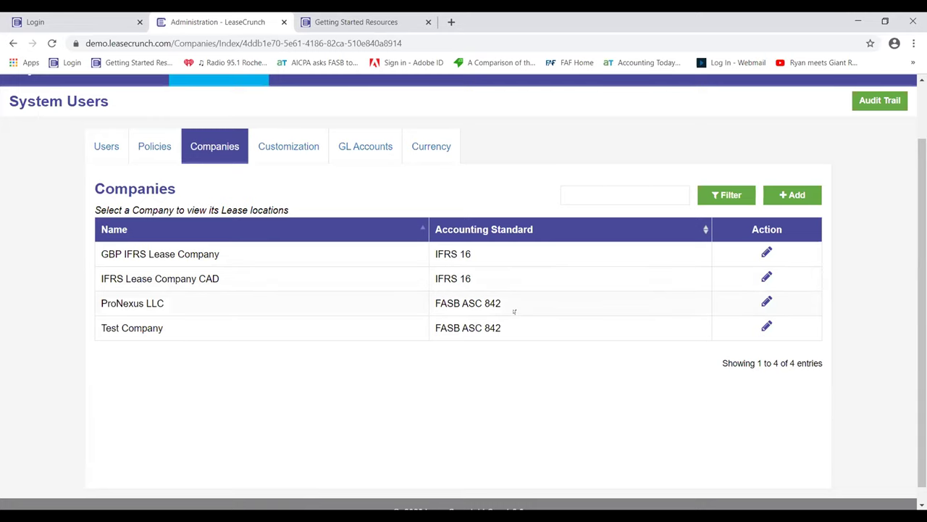
left_click(793, 194)
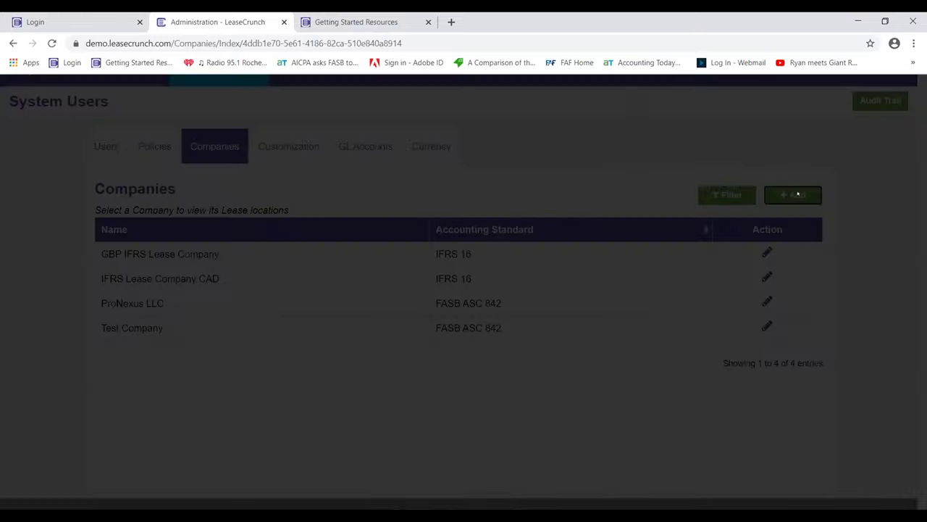
left_click(453, 143)
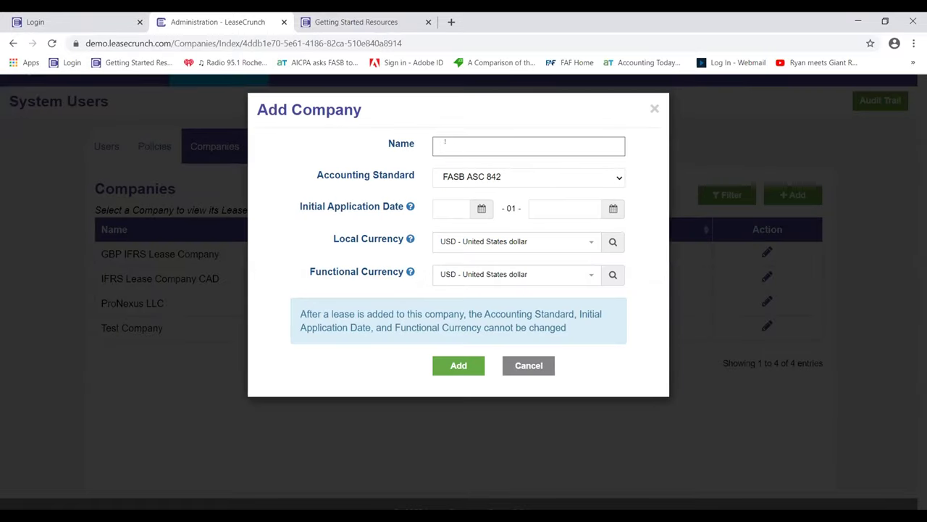
left_click(614, 177)
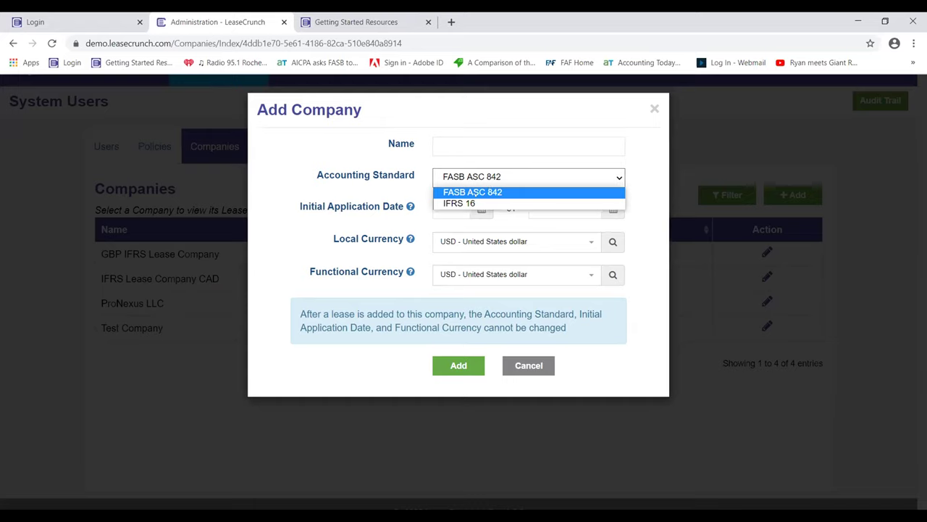
key("Down")
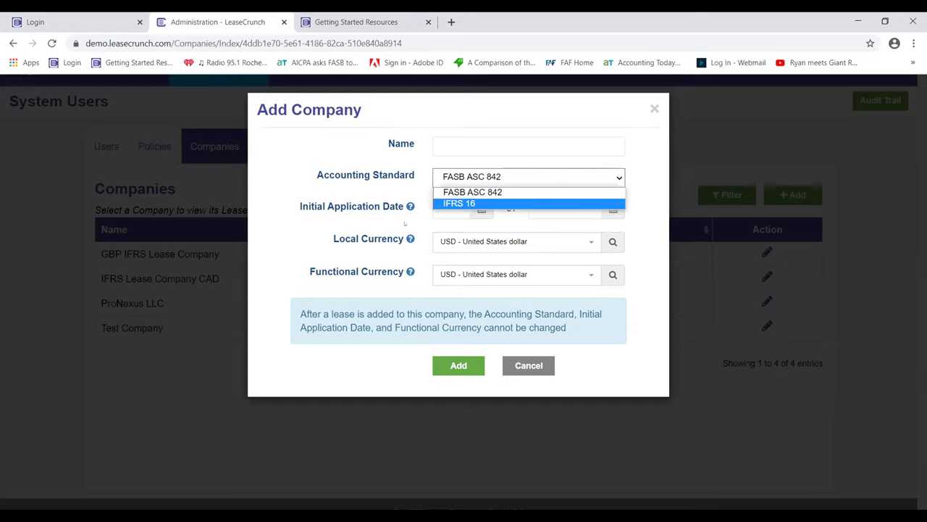
key("Escape")
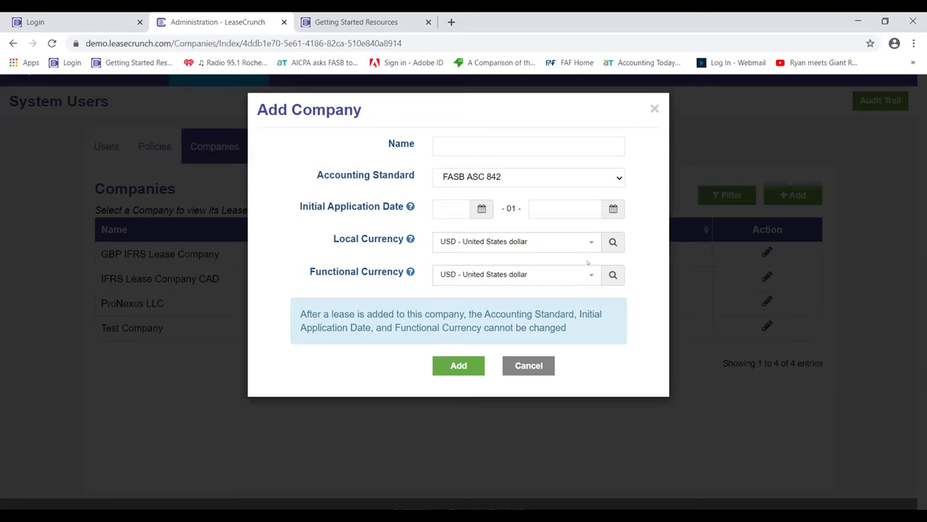
left_click(654, 108)
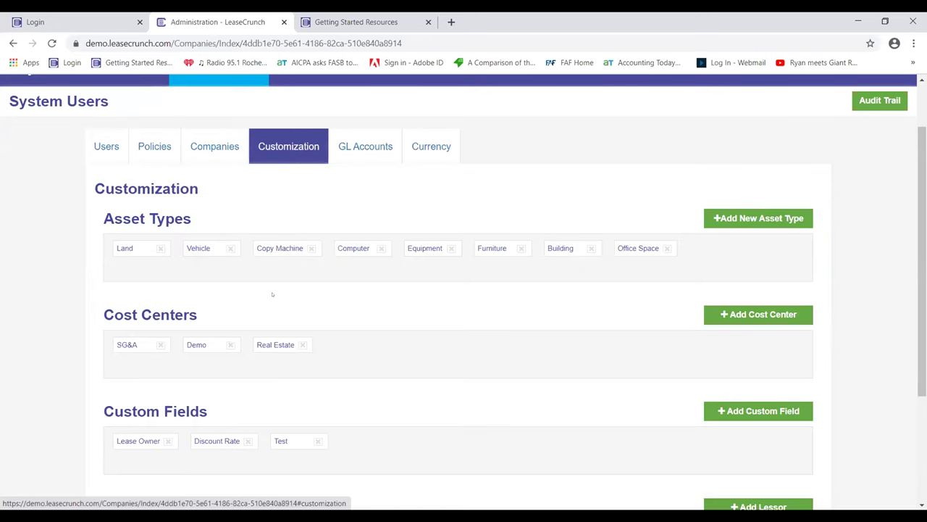
Review the asset types, cost centers, custom fields and lessors in the customization settings.
scroll(273, 293, "down", 1)
scroll(273, 294, "up", 1)
scroll(274, 292, "down", 1)
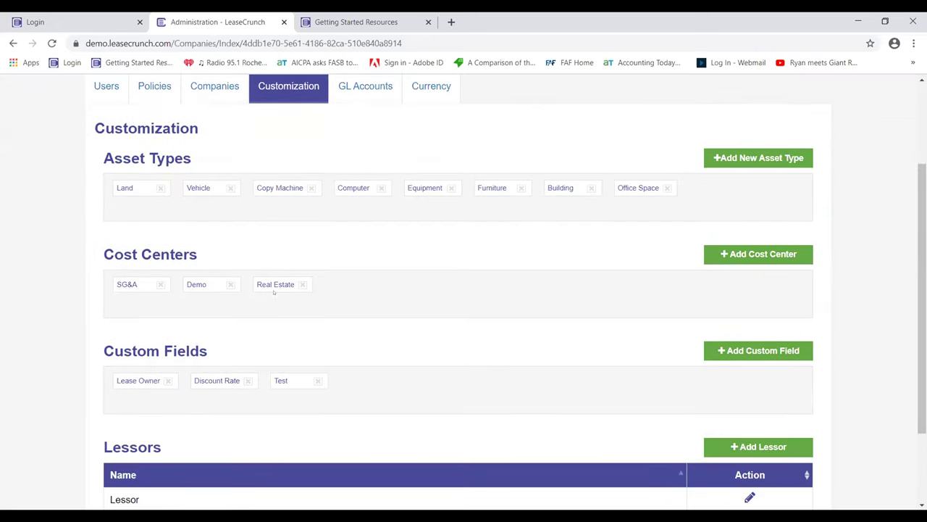
scroll(274, 292, "down", 2)
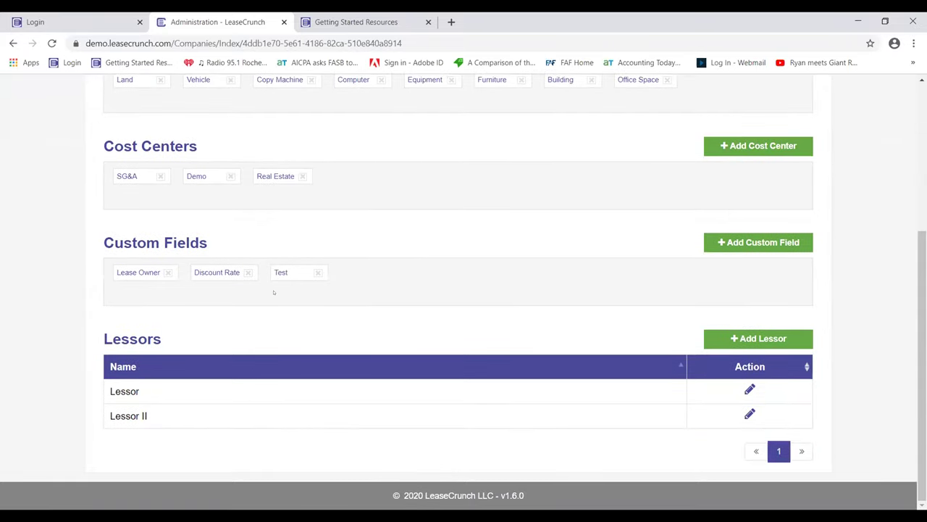
scroll(274, 292, "up", 3)
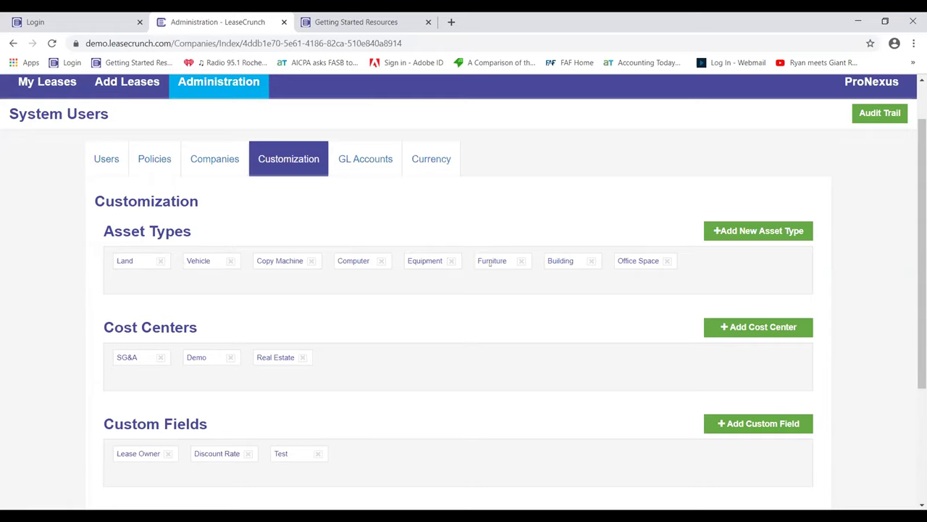
View the form for adding a new asset type and close it without saving.
left_click(738, 239)
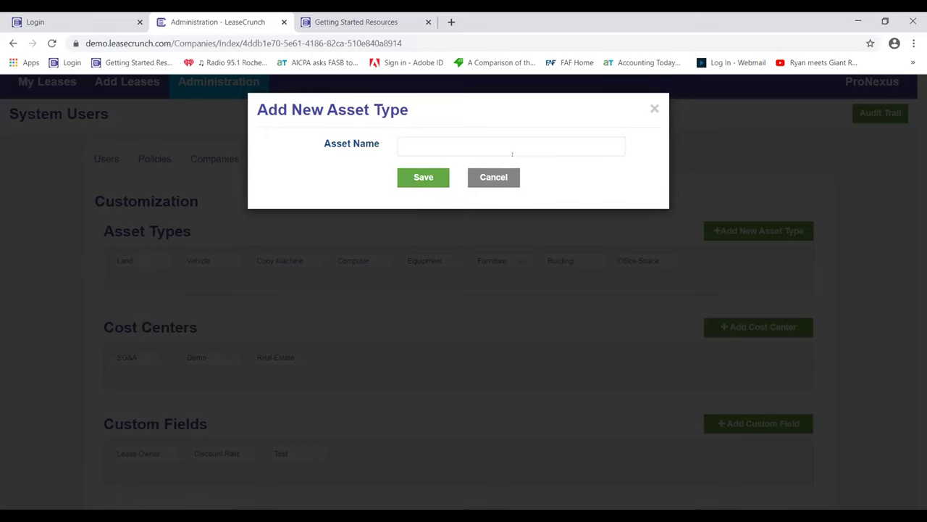
left_click(654, 108)
scroll(395, 263, "down", 1)
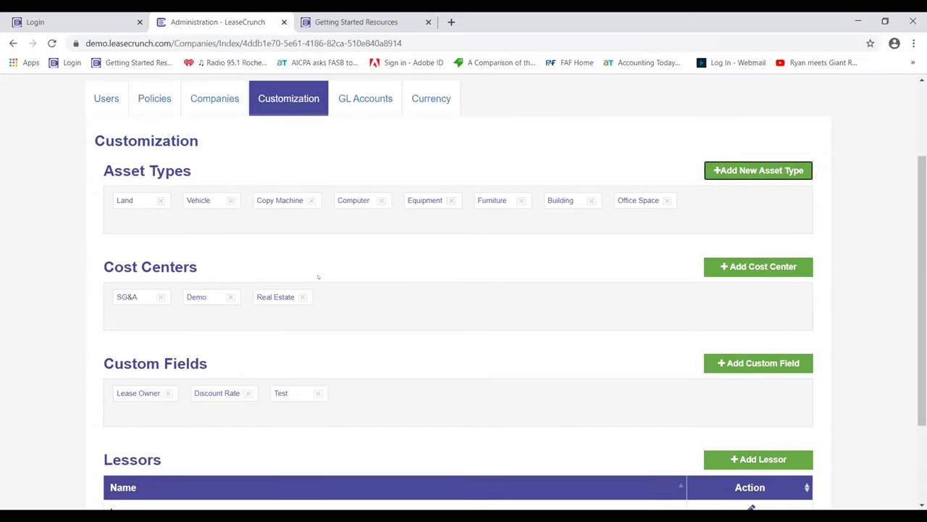
View the form for adding a cost center, close it without saving, and look over the custom fields and lessors.
scroll(319, 276, "down", 1)
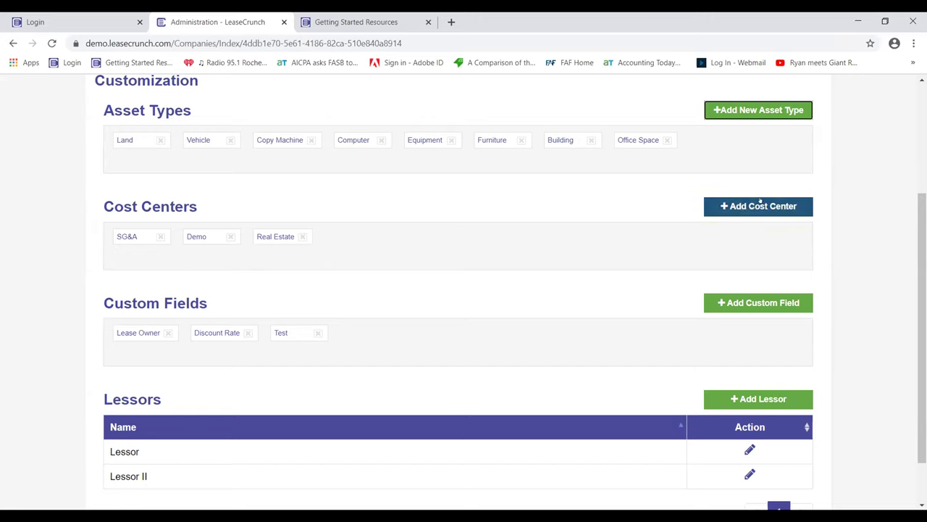
left_click(754, 207)
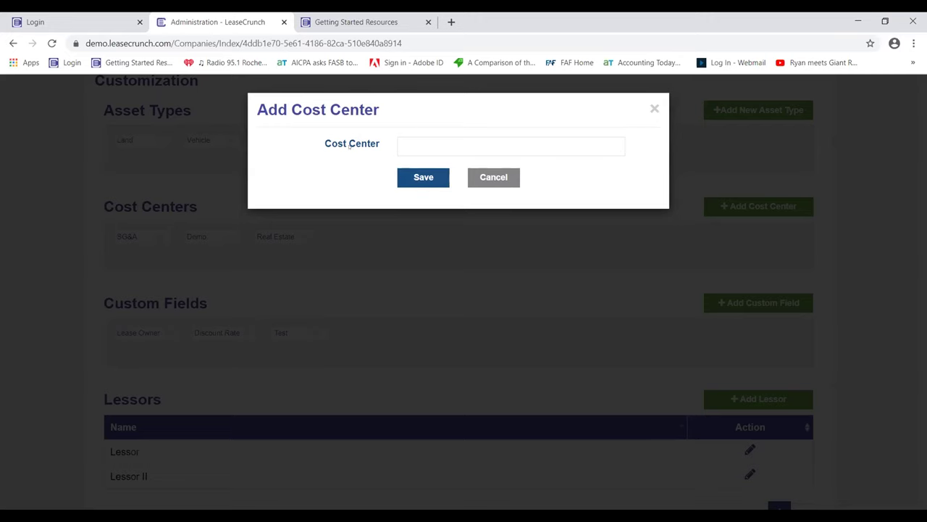
left_click(654, 109)
scroll(319, 400, "down", 2)
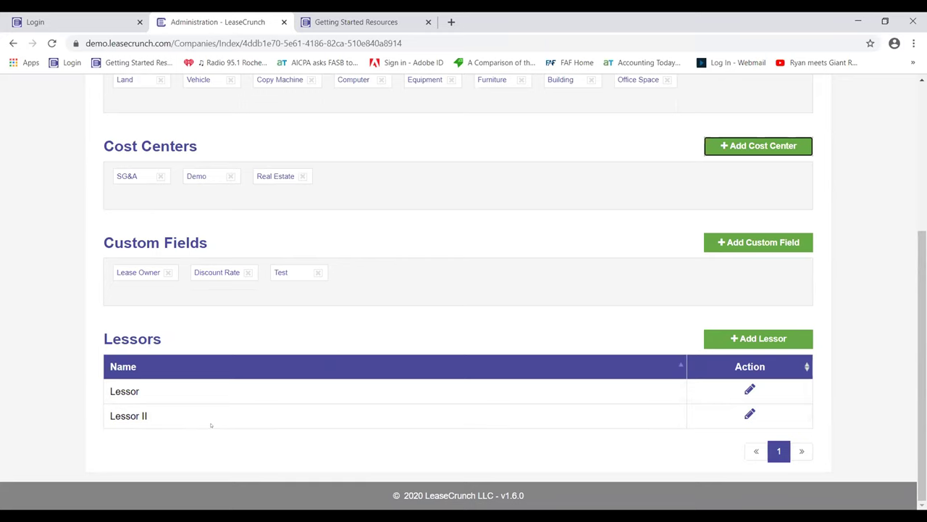
Show the GL accounts of GBP IFRS Lease Company and skim the lease component, variable expense and revision sections.
scroll(211, 426, "up", 3)
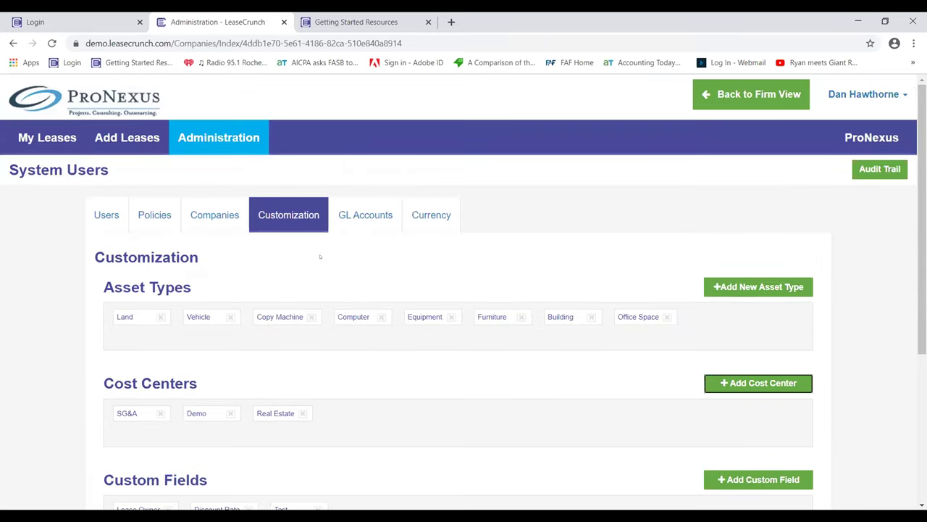
left_click(371, 218)
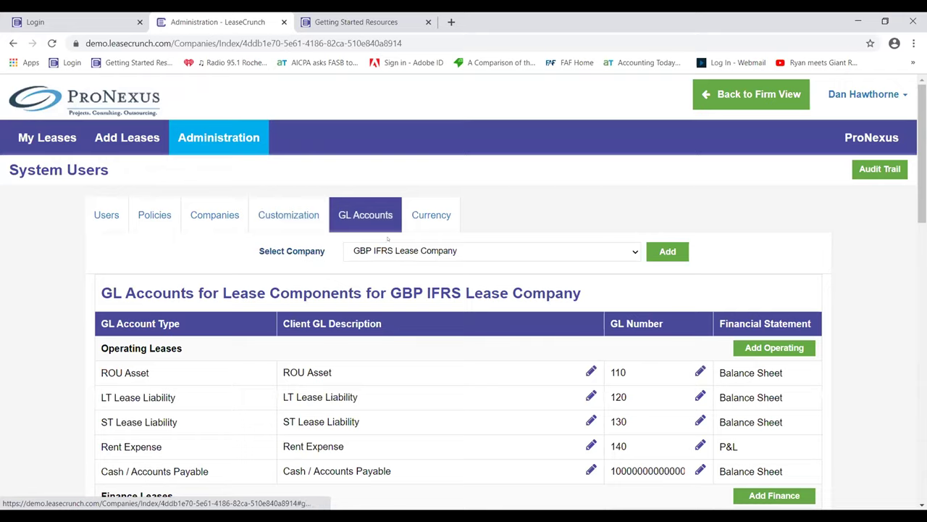
scroll(389, 278, "down", 2)
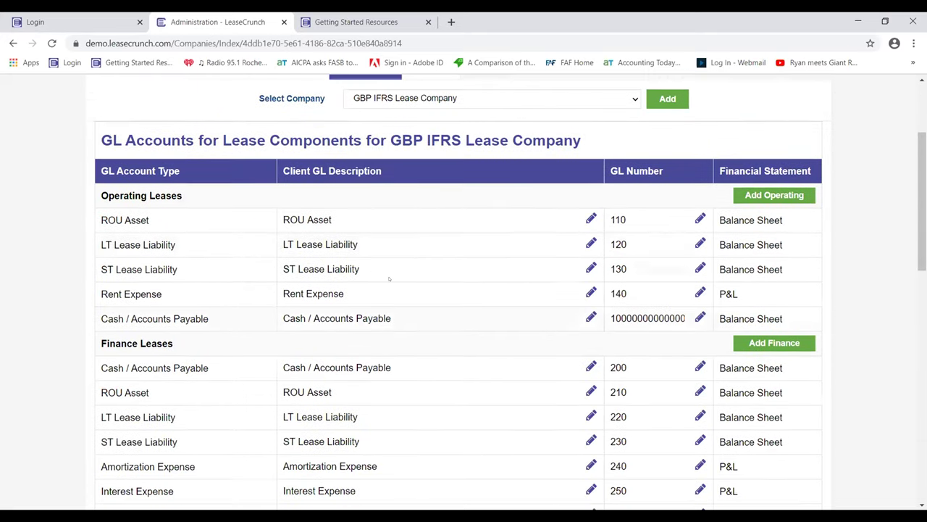
scroll(389, 278, "up", 2)
scroll(389, 279, "down", 3)
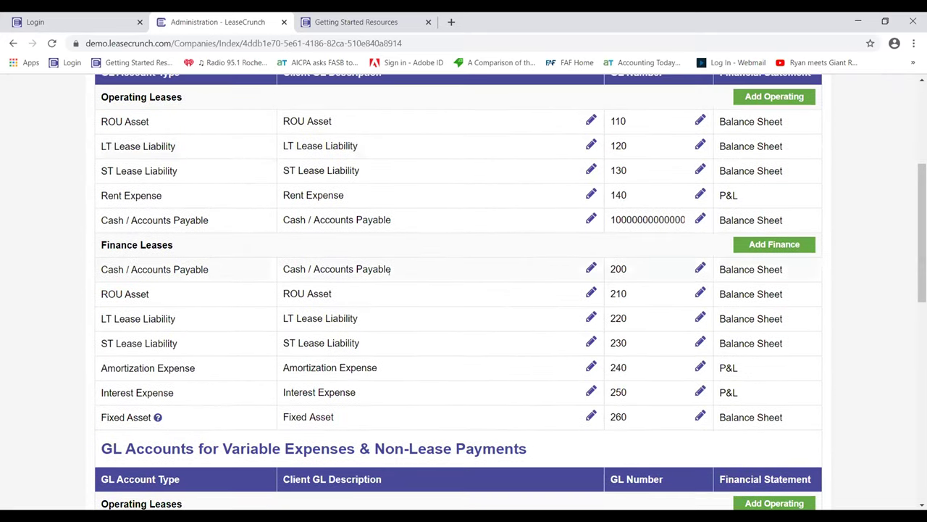
scroll(391, 269, "down", 5)
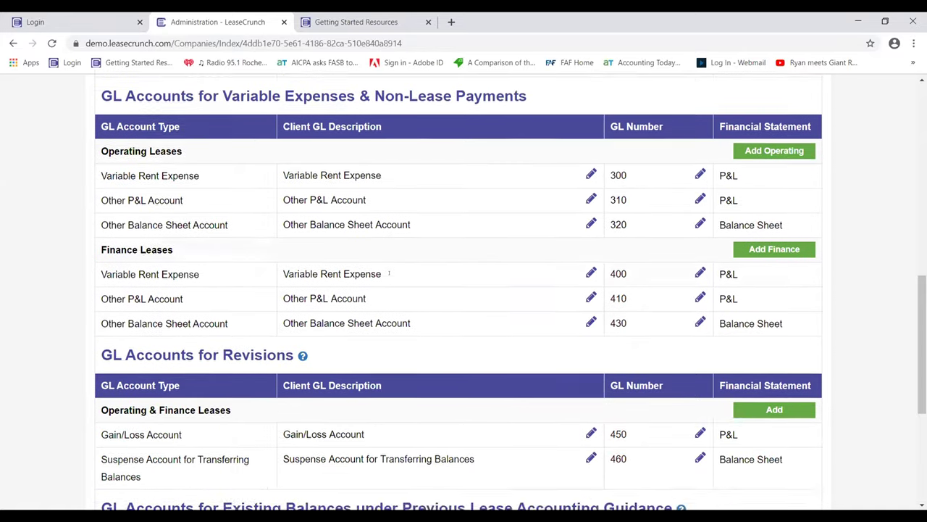
scroll(389, 274, "up", 5)
scroll(389, 274, "up", 2)
scroll(389, 279, "down", 1)
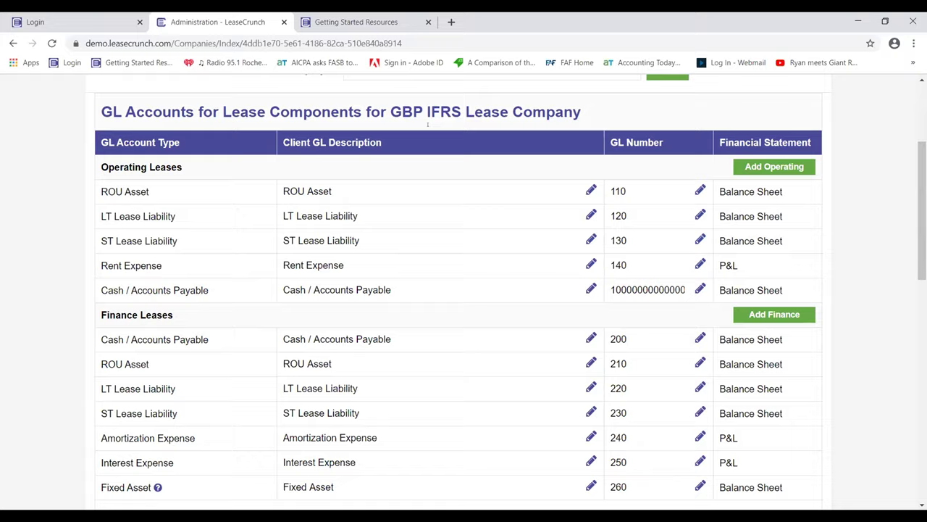
scroll(428, 124, "up", 3)
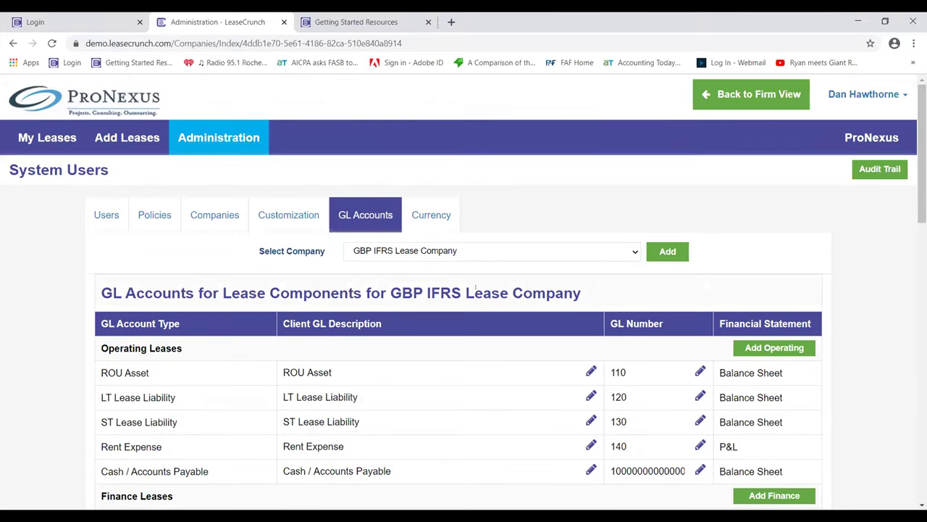
Examine the operating and finance lease GL accounts, the revision accounts and the existing-balance accounts under previous lease accounting guidance.
scroll(475, 333, "down", 2)
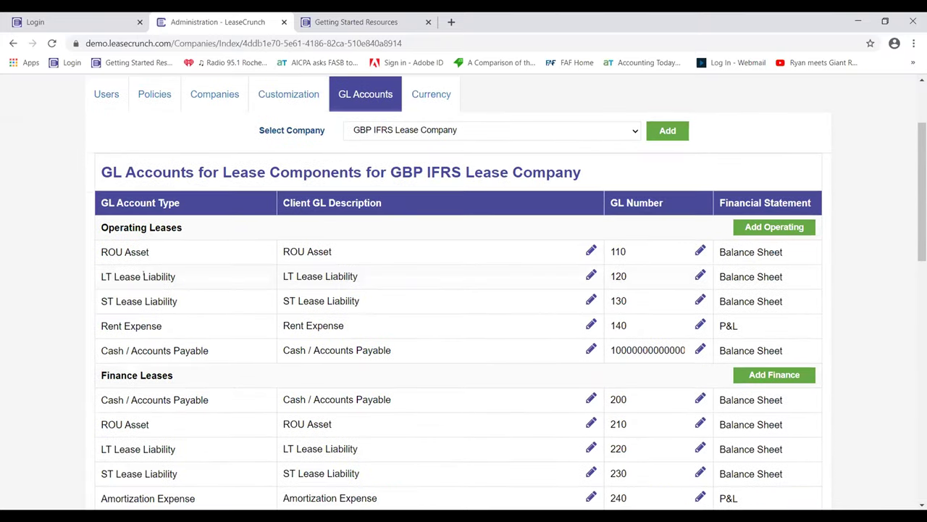
scroll(174, 263, "down", 1)
scroll(174, 294, "down", 4)
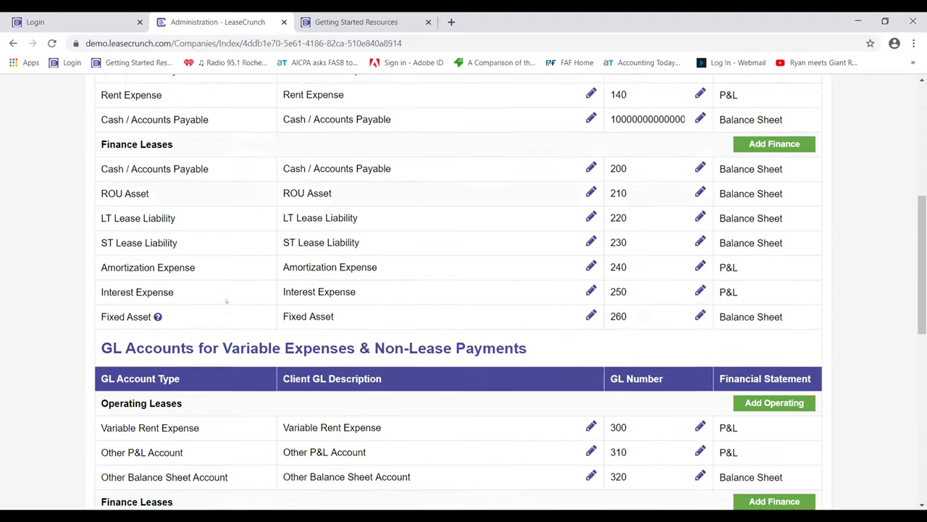
scroll(359, 293, "down", 5)
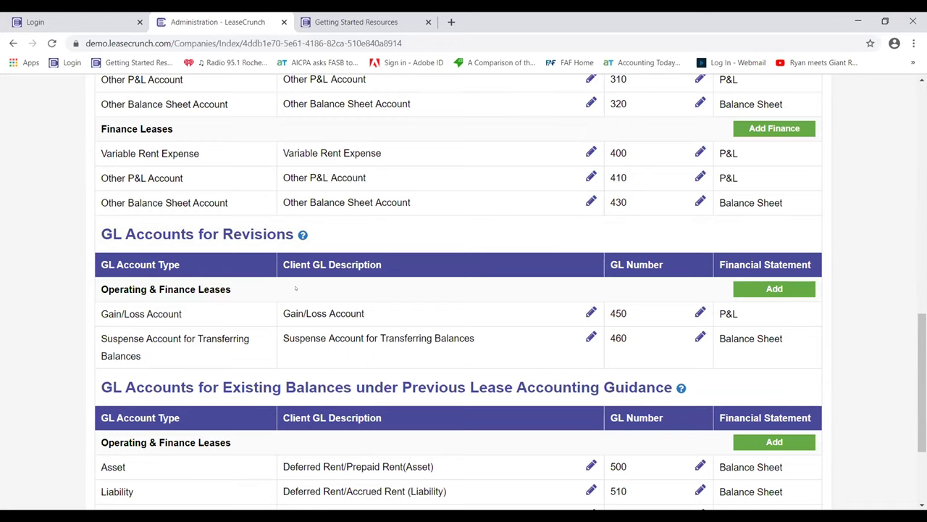
scroll(295, 288, "down", 1)
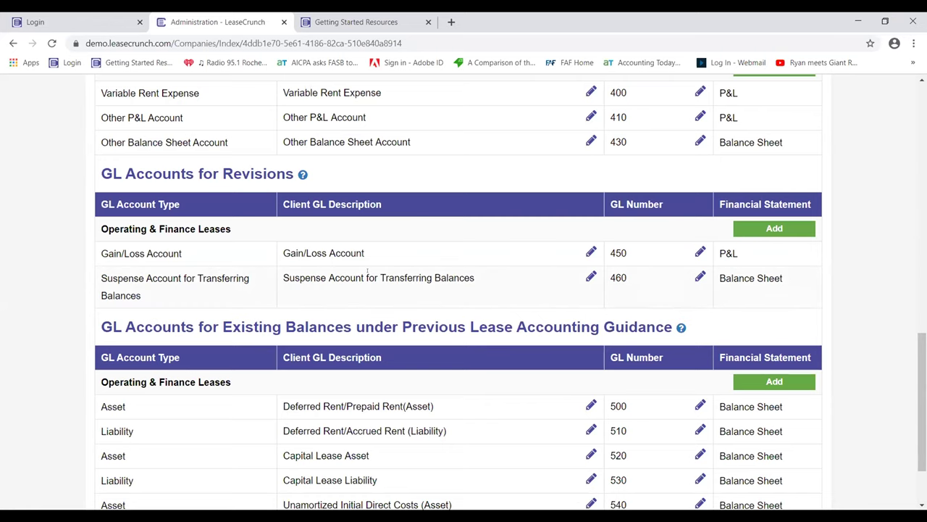
scroll(368, 271, "down", 1)
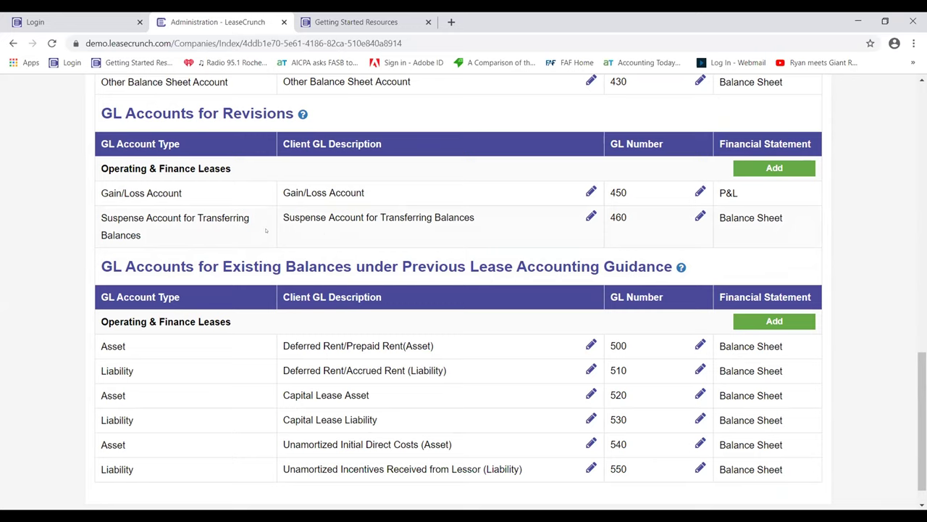
scroll(250, 235, "down", 1)
scroll(298, 271, "up", 3)
scroll(304, 277, "down", 3)
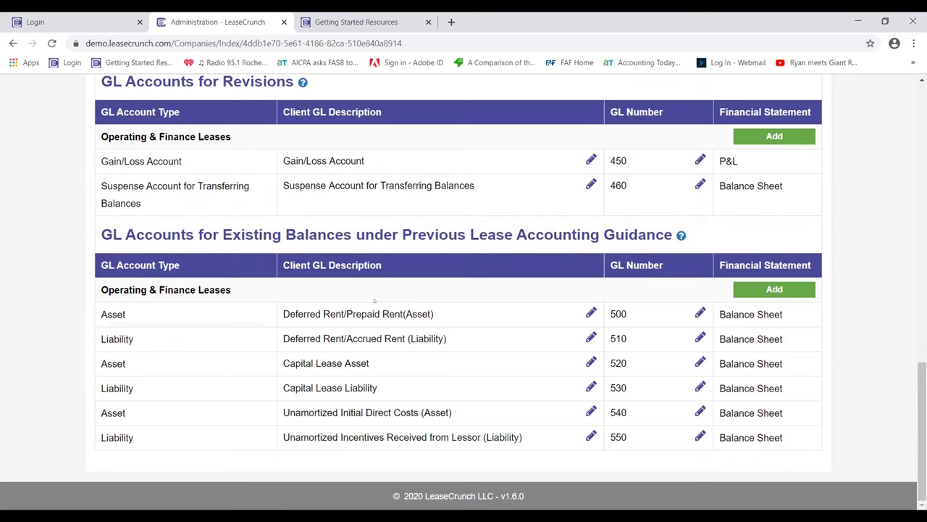
scroll(459, 310, "up", 1)
scroll(441, 324, "down", 1)
Open the operating ROU Asset's description and GL number, and the Cash / Accounts Payable GL number, for editing in the lease components section.
scroll(438, 315, "up", 8)
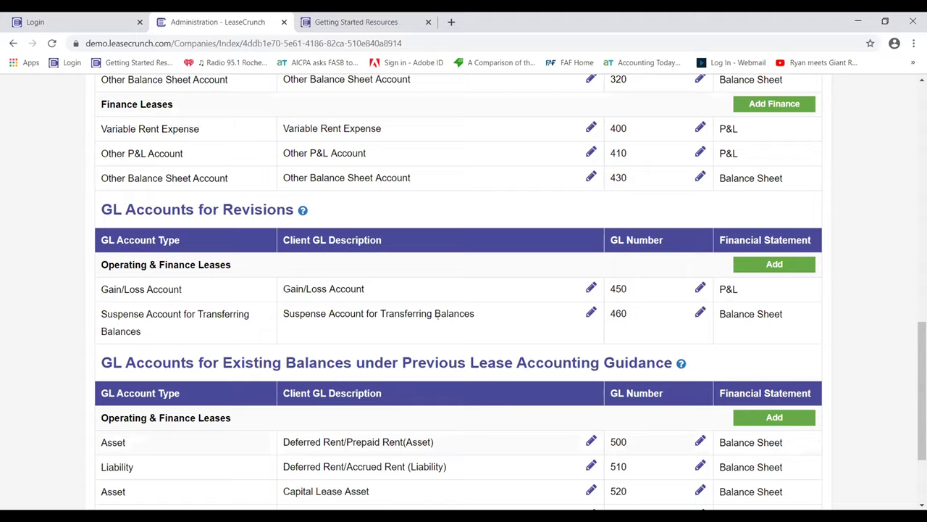
scroll(438, 317, "up", 3)
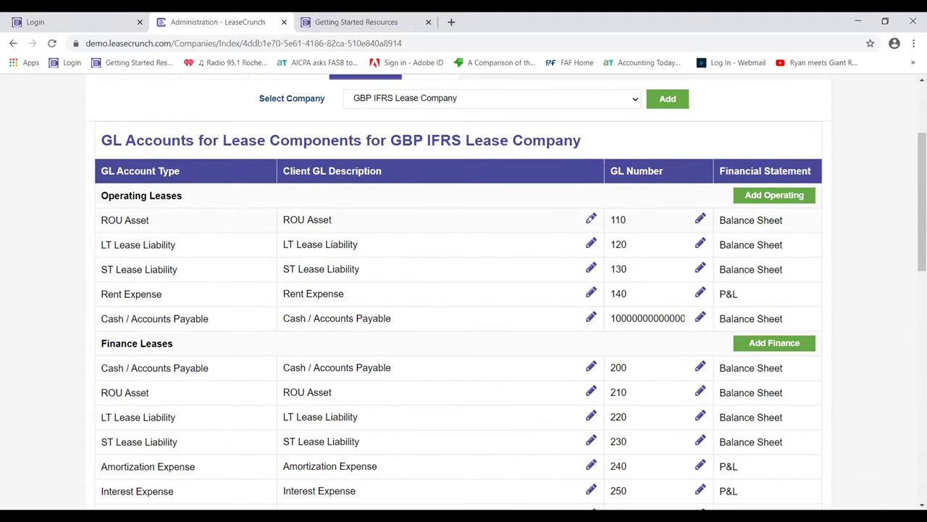
left_click(591, 218)
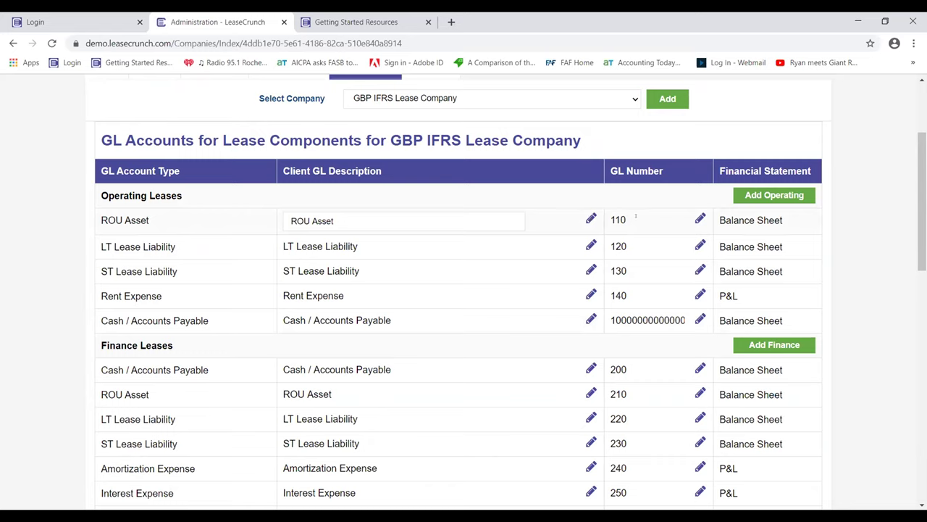
left_click(358, 218)
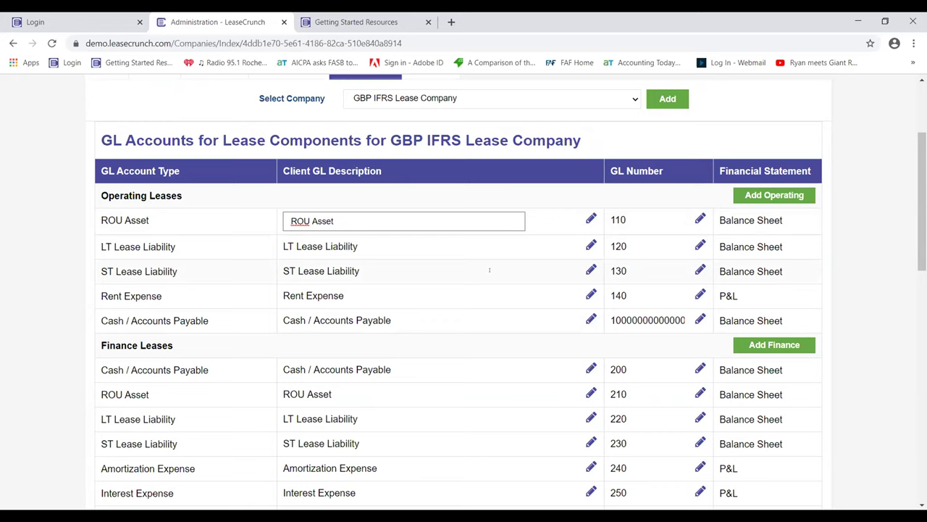
left_click(697, 219)
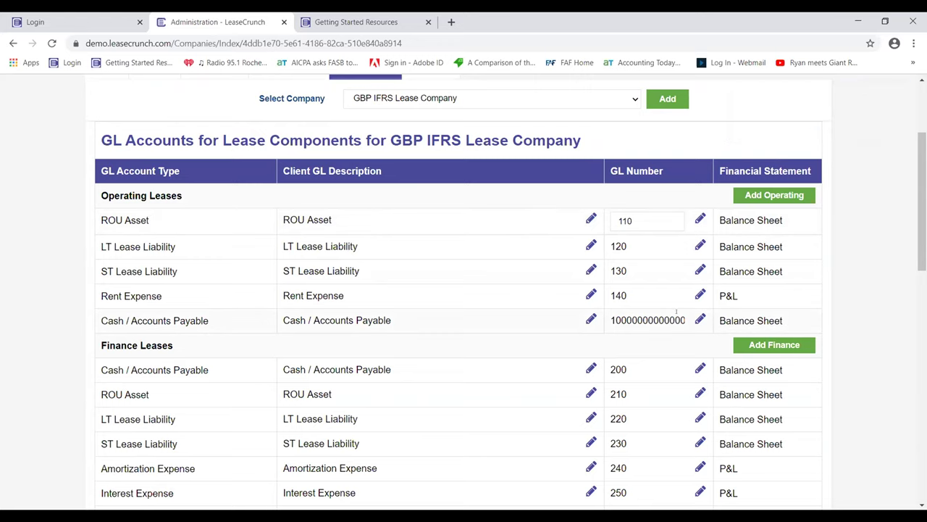
left_click(699, 319)
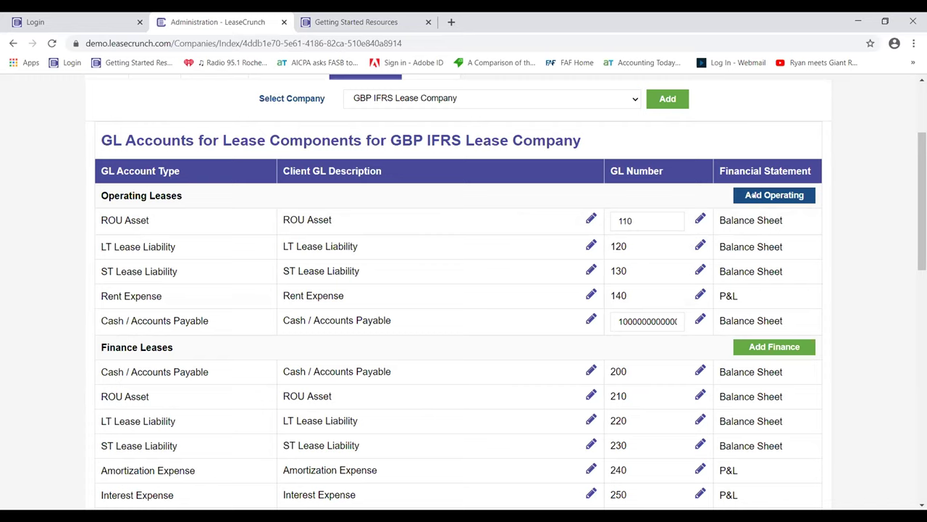
Switch the GL accounts to ProNexus LLC and look over its operating and finance lease component accounts.
scroll(761, 211, "up", 2)
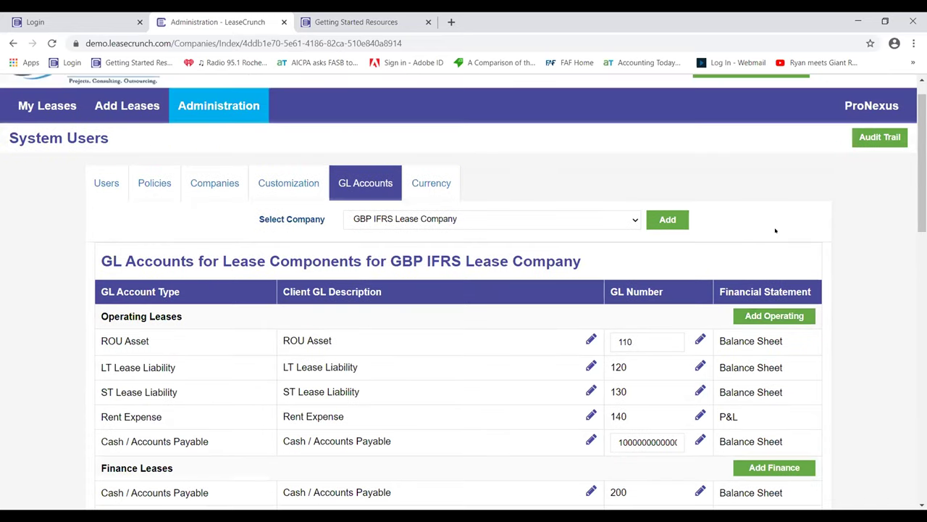
left_click(632, 219)
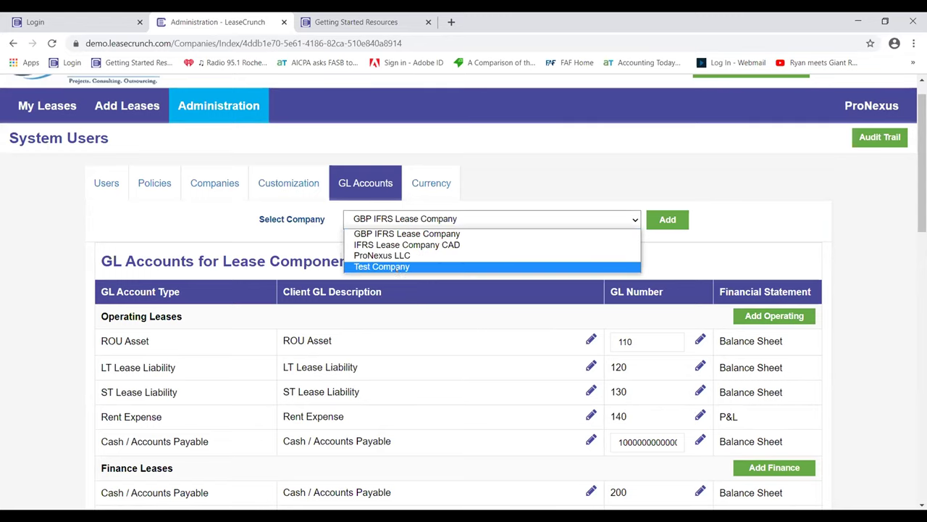
left_click(435, 234)
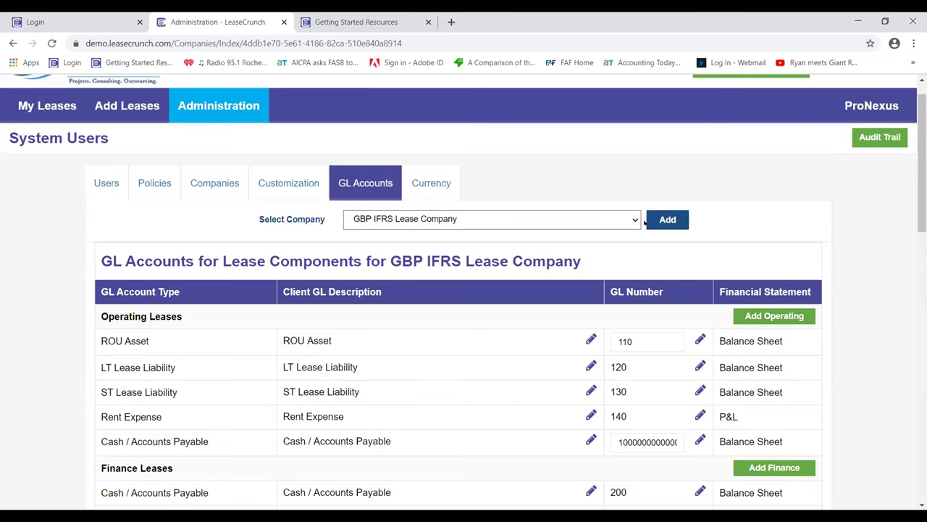
left_click(635, 219)
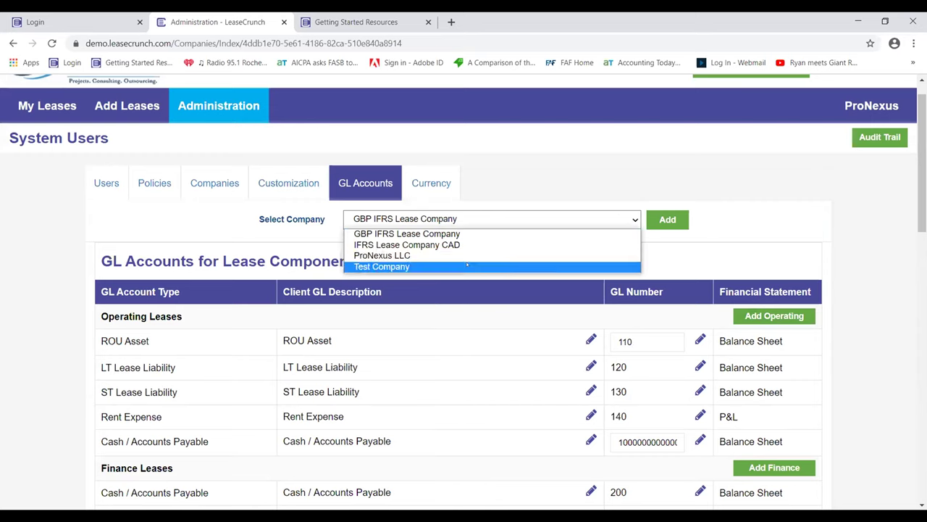
left_click(594, 254)
scroll(289, 255, "down", 2)
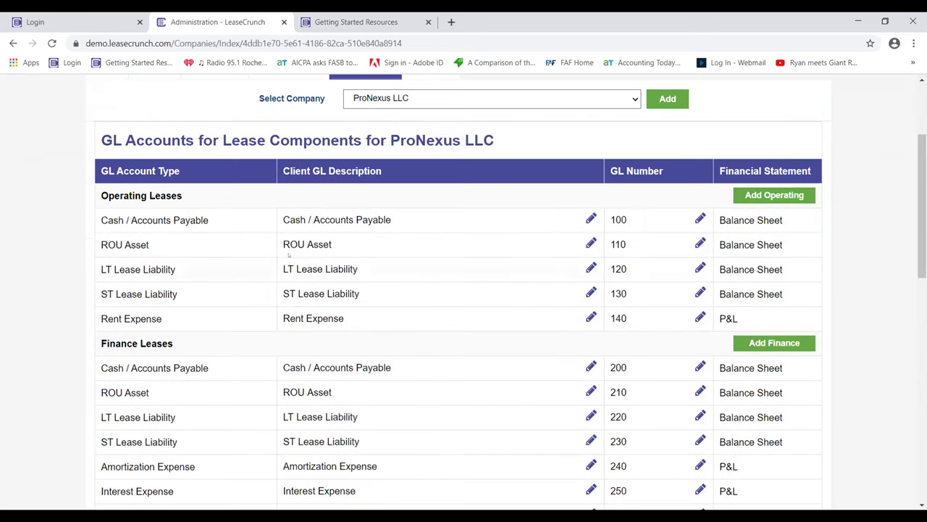
scroll(420, 225, "up", 2)
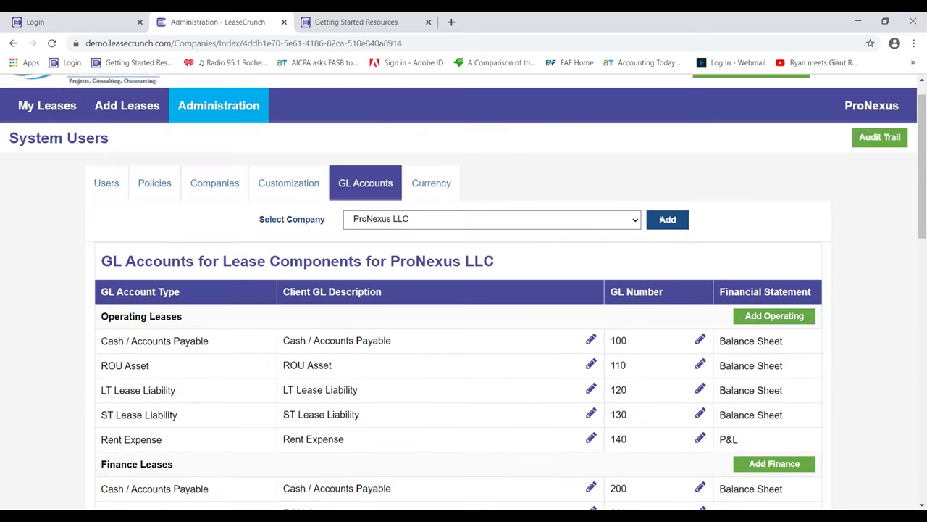
Show the foreign exchange rates for 2019 in the currency settings and look over the monthly rate table.
left_click(431, 184)
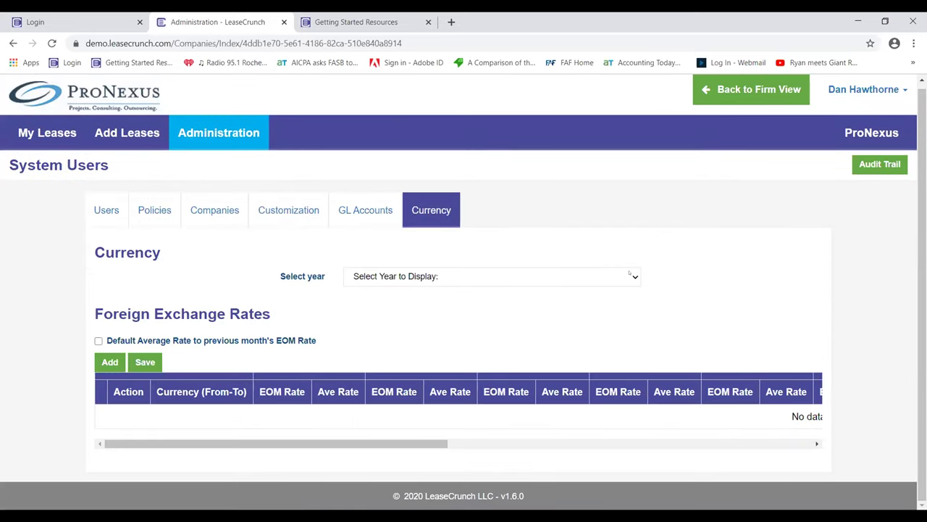
left_click(628, 277)
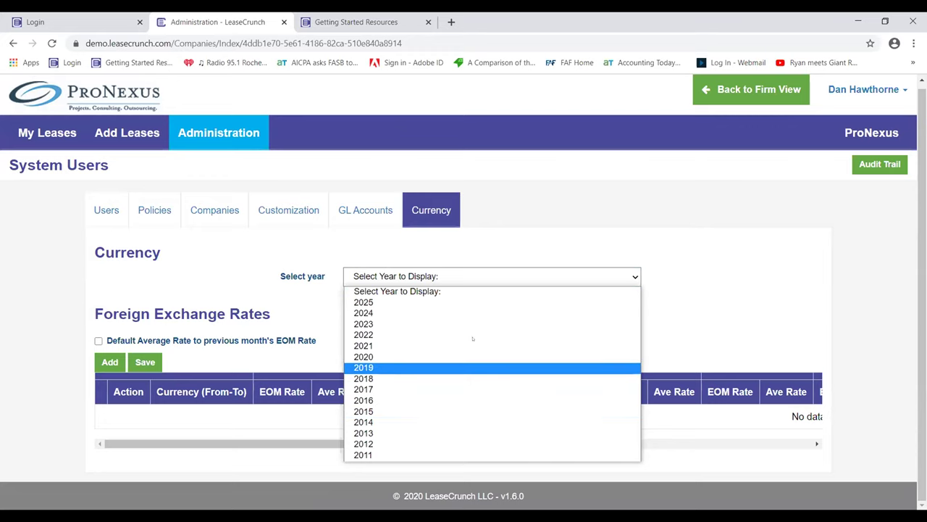
left_click(472, 367)
scroll(219, 418, "down", 1)
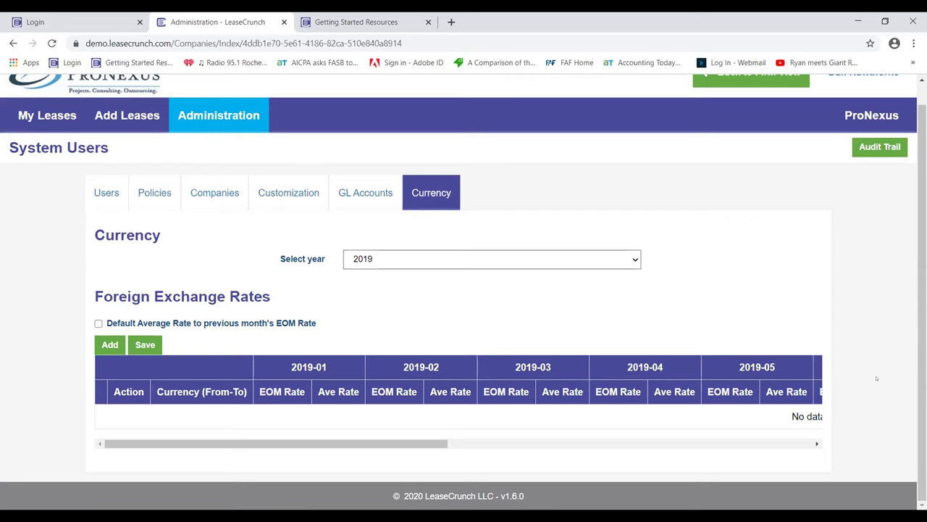
scroll(877, 378, "up", 1)
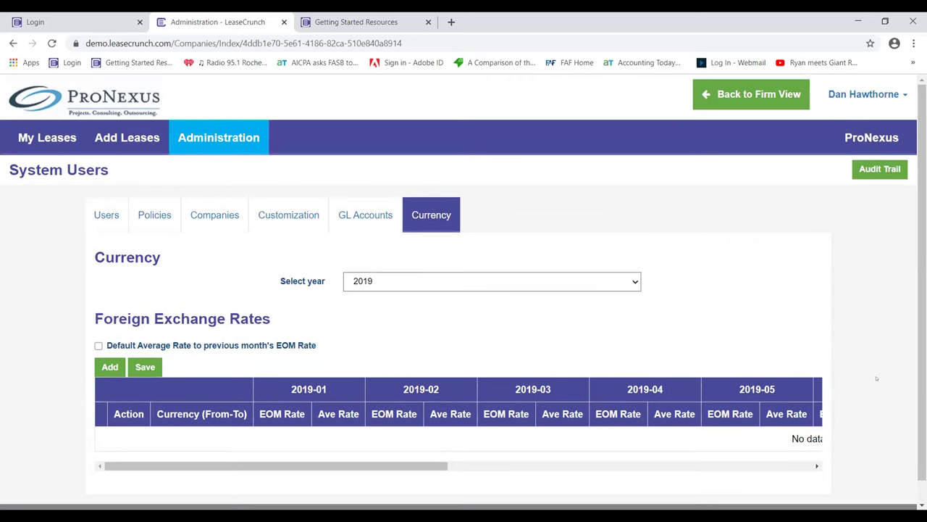
scroll(426, 308, "down", 1)
scroll(419, 303, "up", 1)
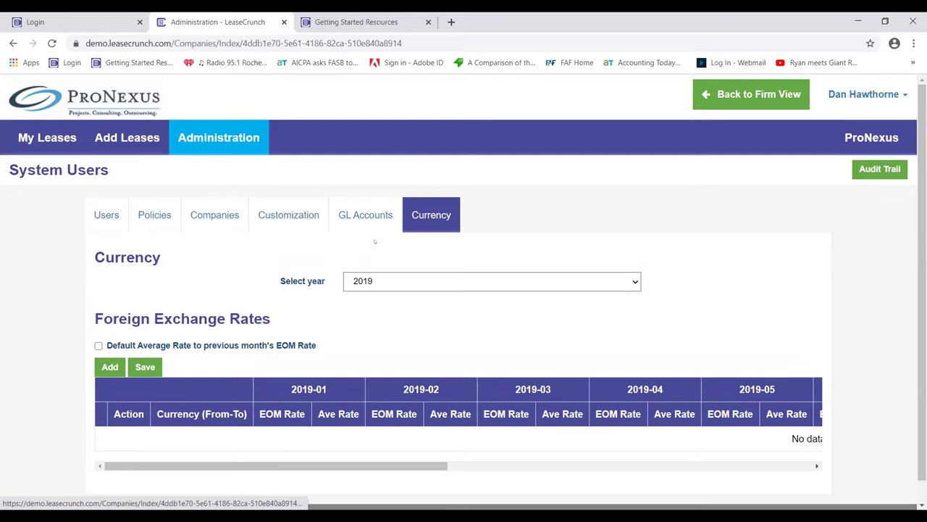
scroll(375, 241, "down", 1)
scroll(217, 181, "up", 1)
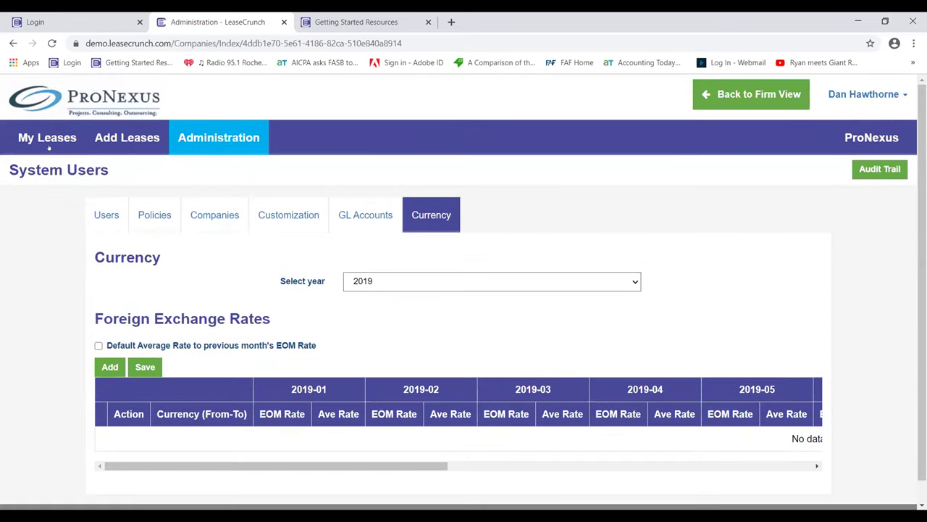
Go to My Leases, apply the Pittsford custom view and look over the leases it lists.
left_click(40, 138)
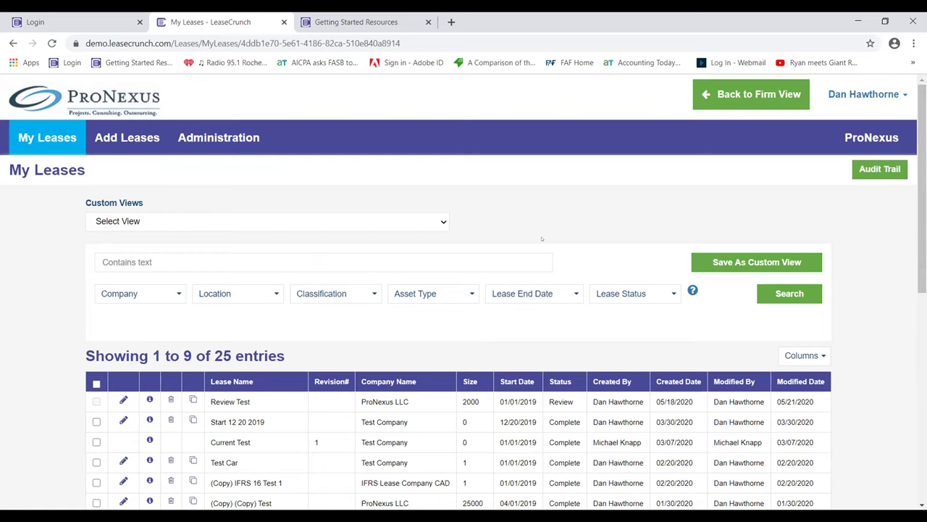
left_click(444, 221)
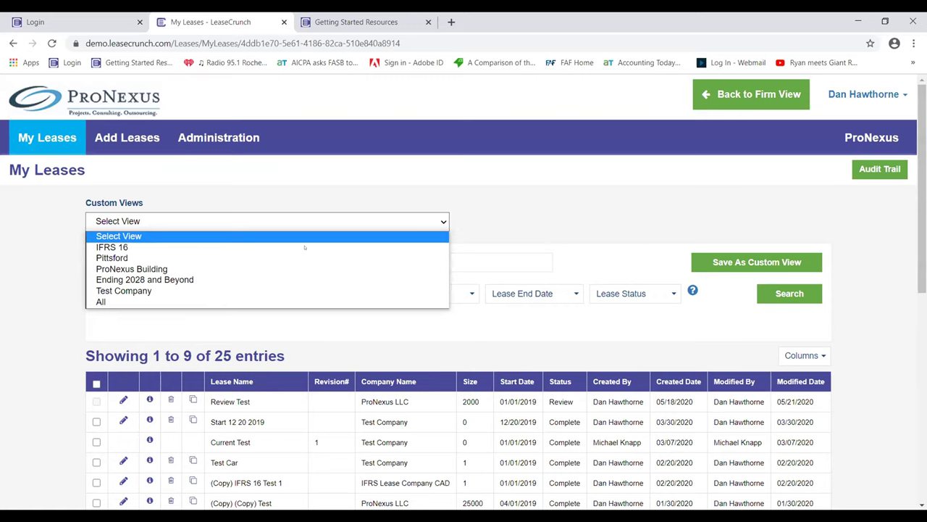
left_click(196, 258)
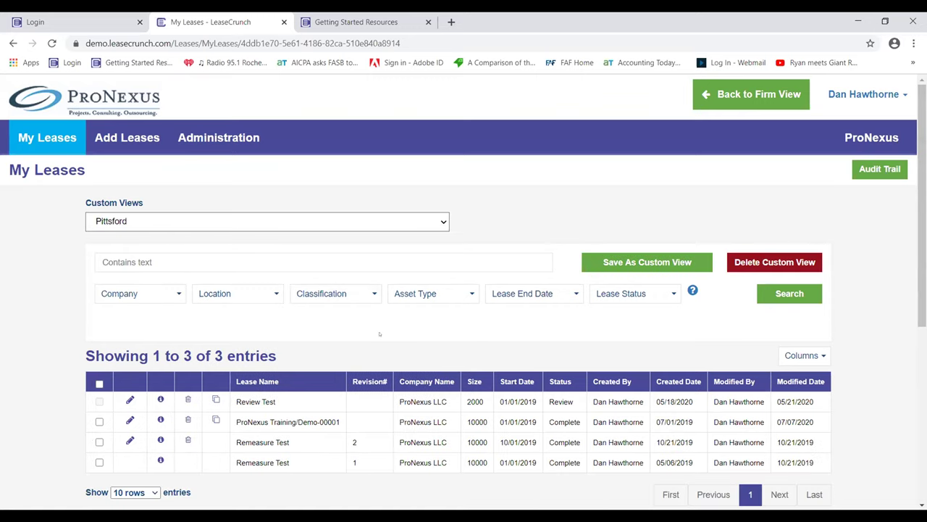
scroll(379, 331, "down", 2)
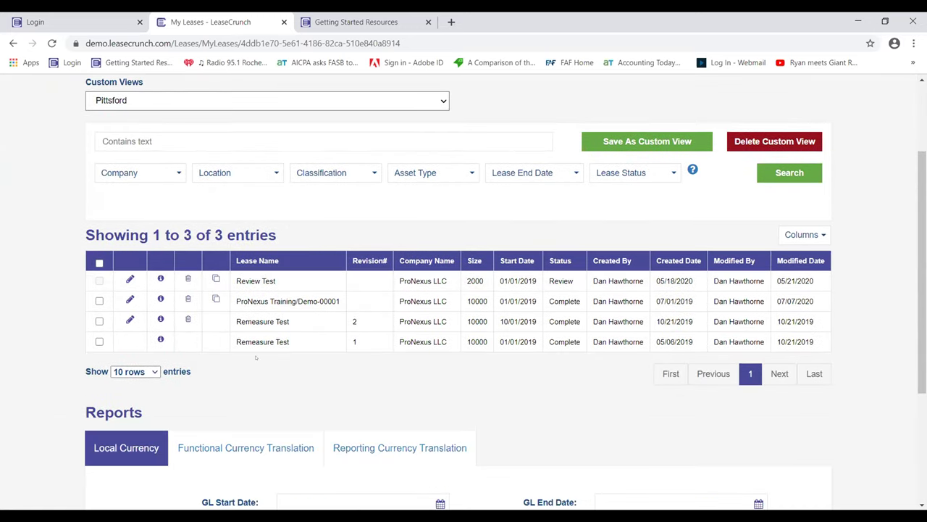
scroll(255, 358, "up", 1)
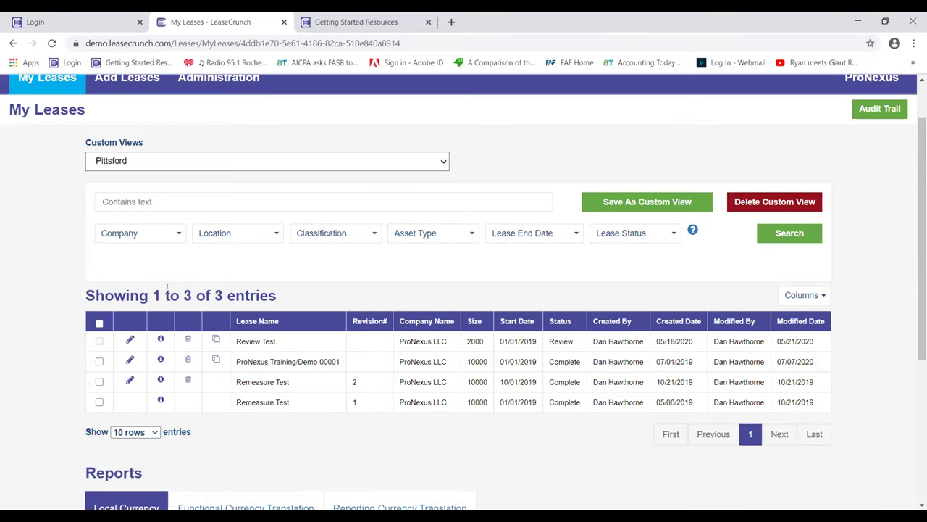
Switch the lease list to the All custom view.
key("alt+Down")
key("Down")
key("Down")
key("Down")
key("Down")
key("Return")
scroll(318, 255, "down", 3)
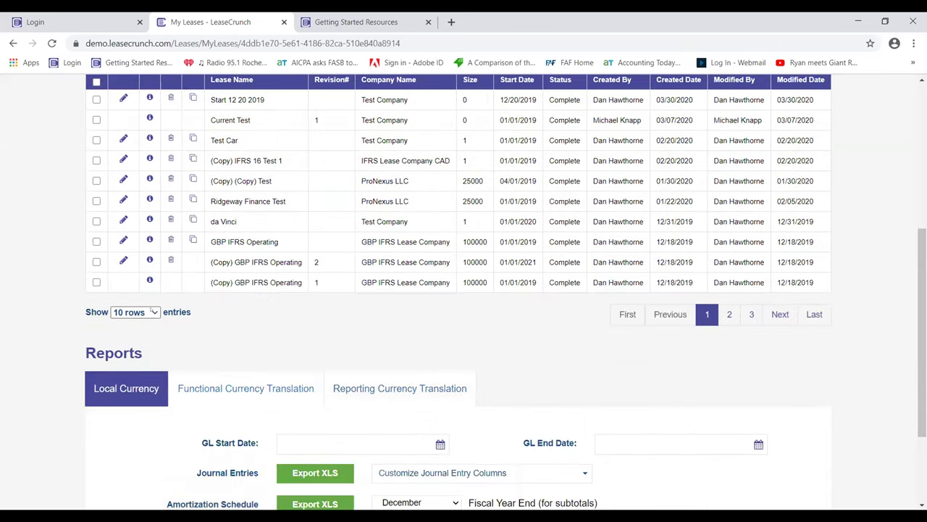
Set the lease list to show all entries on one page and skim the full list.
left_click(153, 312)
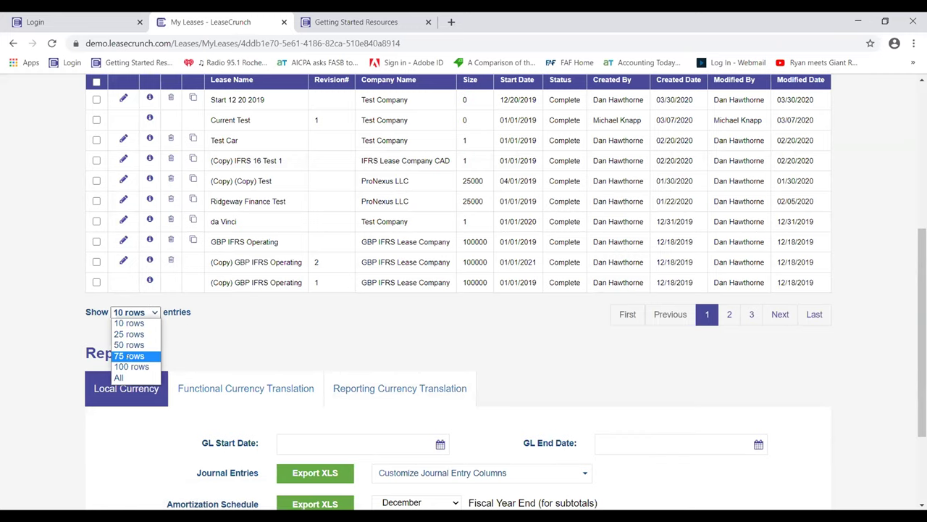
left_click(119, 377)
scroll(467, 363, "up", 5)
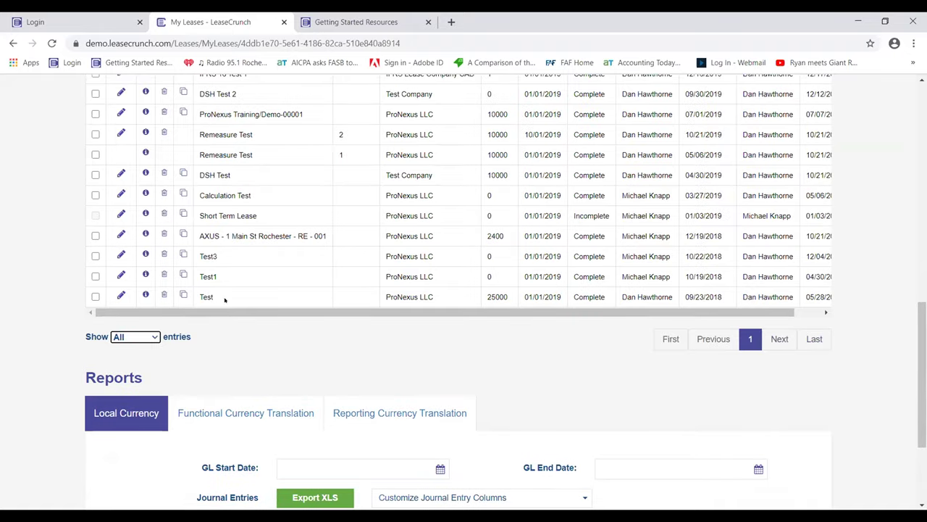
scroll(118, 232, "up", 2)
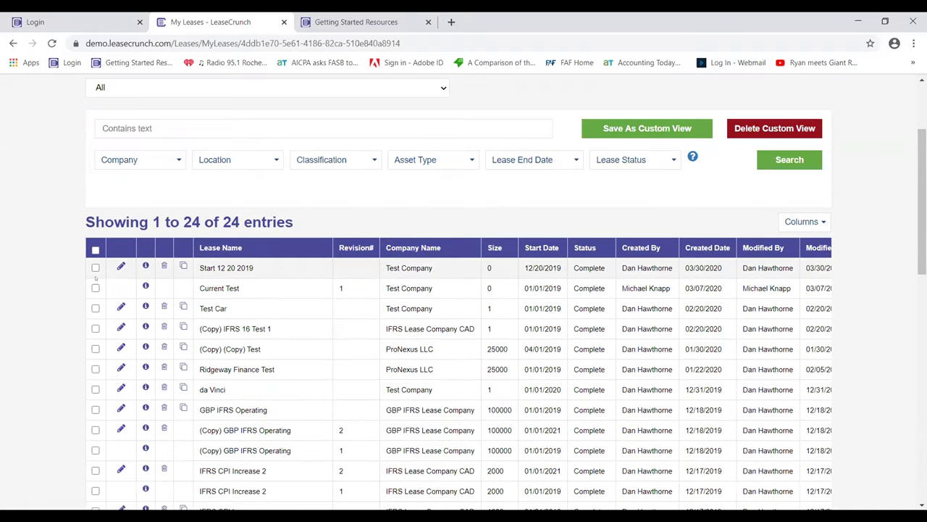
Filter the lease list by the company ProNexus LLC, run the search and look over the matching leases.
left_click(231, 128)
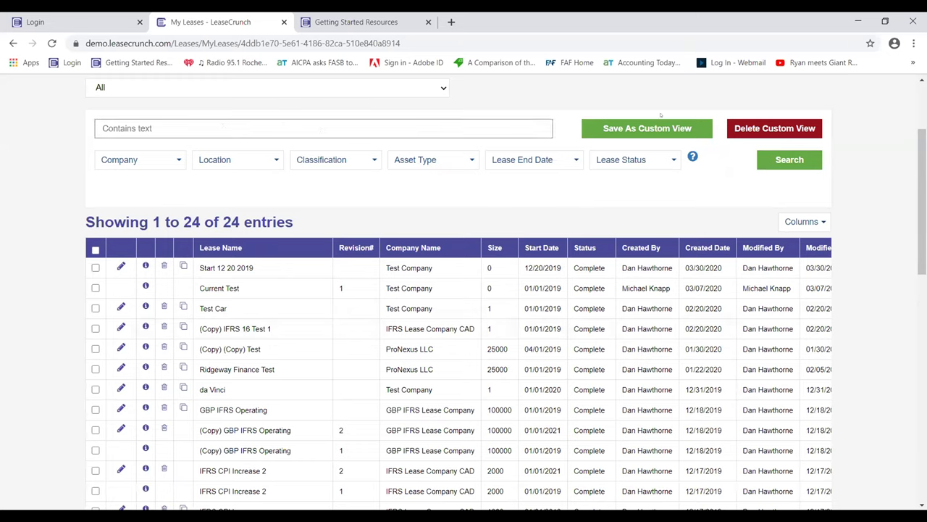
scroll(725, 181, "up", 1)
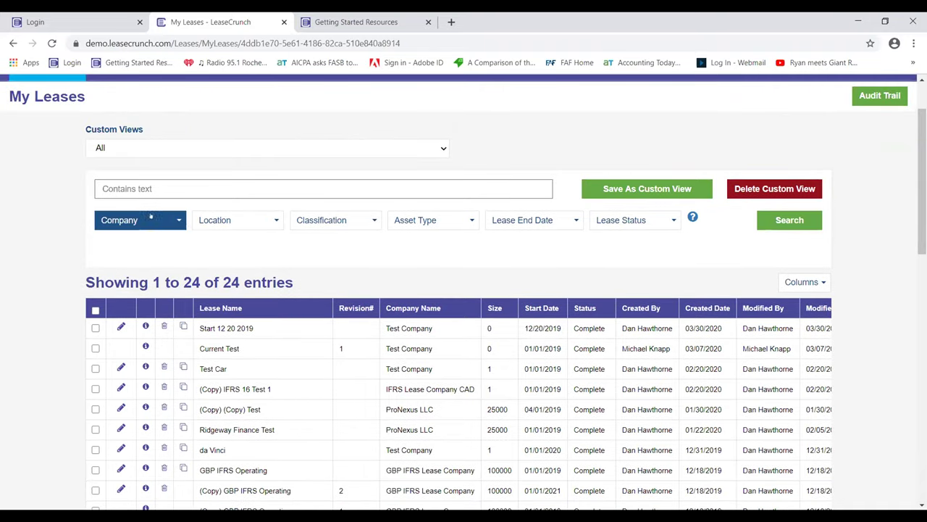
left_click(172, 221)
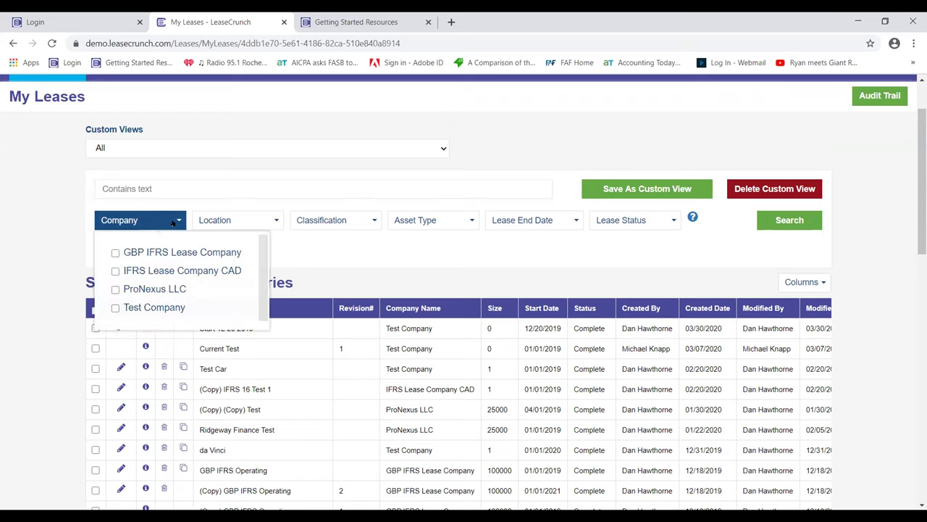
left_click(115, 289)
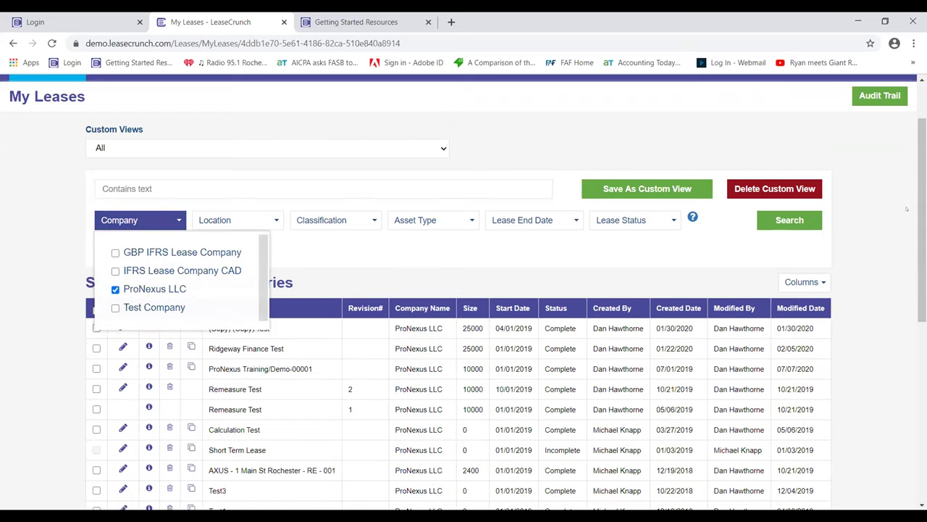
left_click(785, 221)
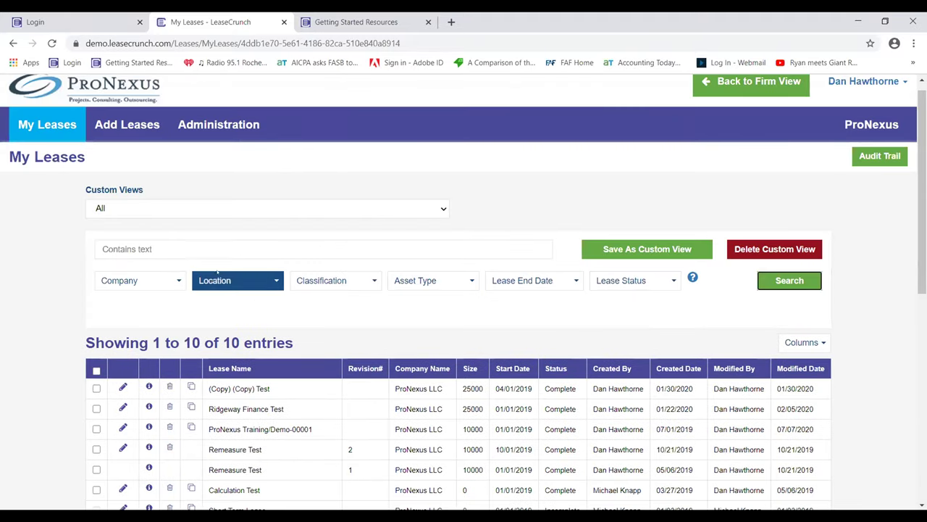
scroll(178, 177, "down", 2)
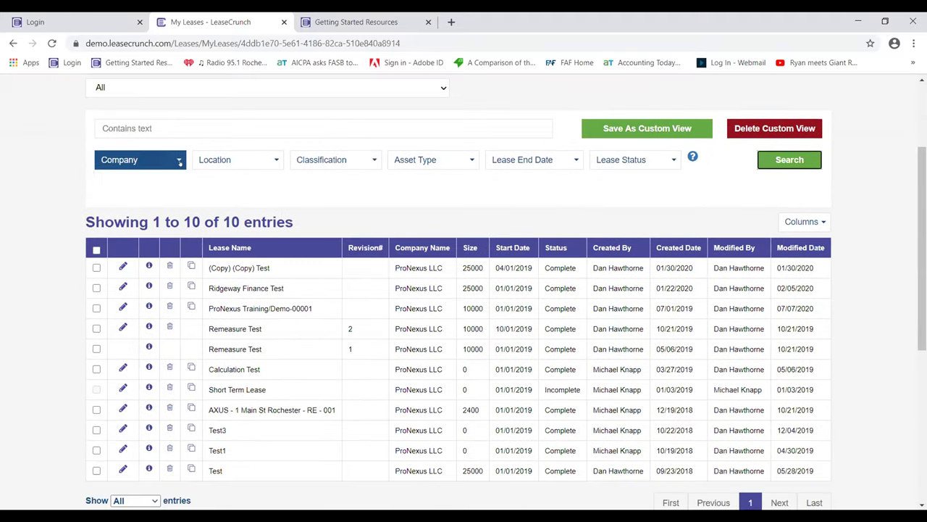
Look through the options of the Company, Location, Classification, Asset Type, Lease End Date and Lease Status filters.
left_click(179, 164)
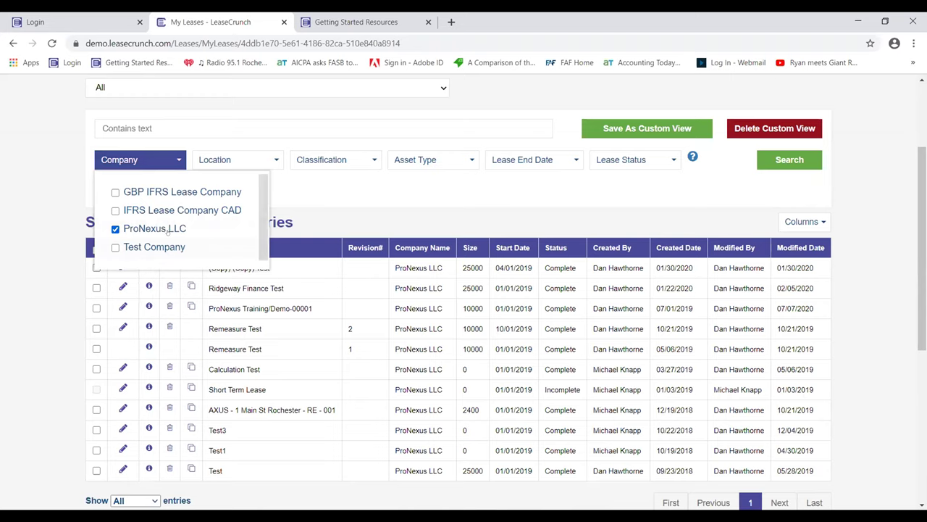
left_click(268, 160)
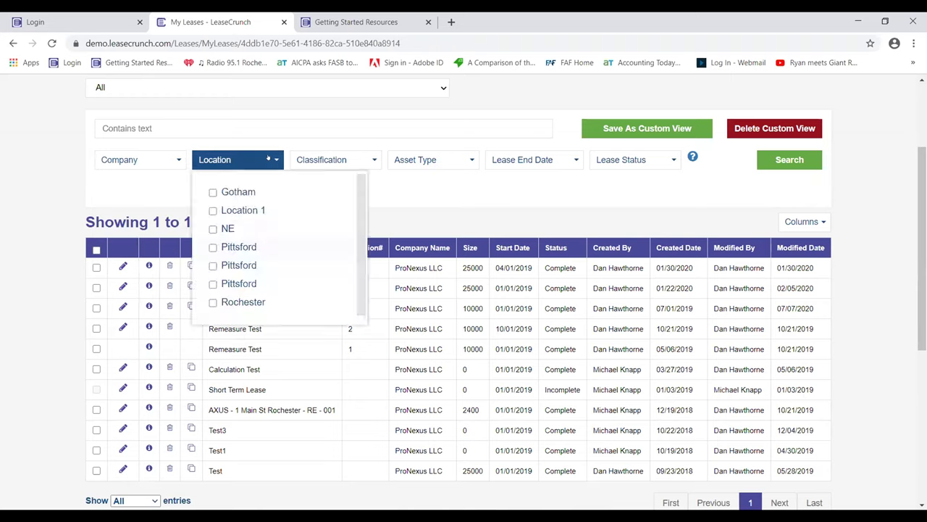
left_click(367, 160)
left_click(434, 160)
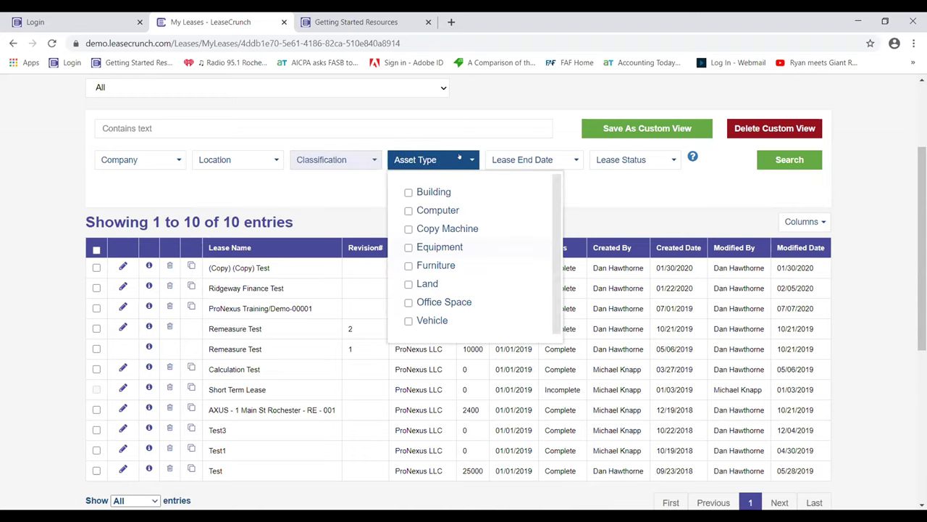
left_click(575, 158)
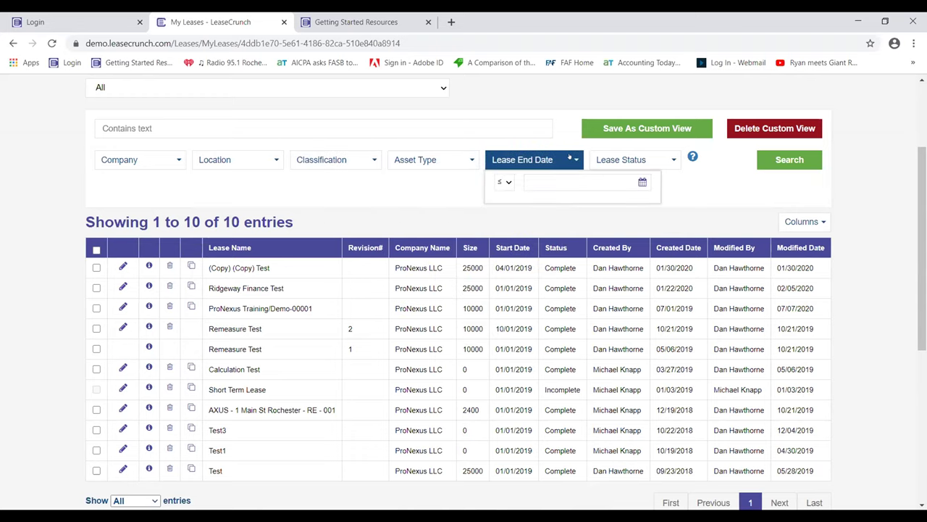
left_click(668, 158)
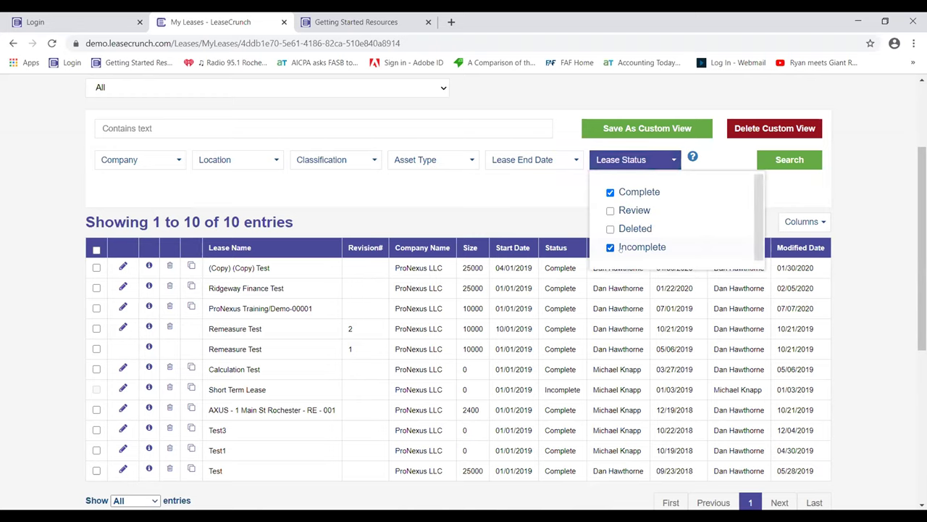
left_click(495, 208)
Switch the lease list to the Pittsford custom view and look over its leases.
scroll(495, 208, "up", 2)
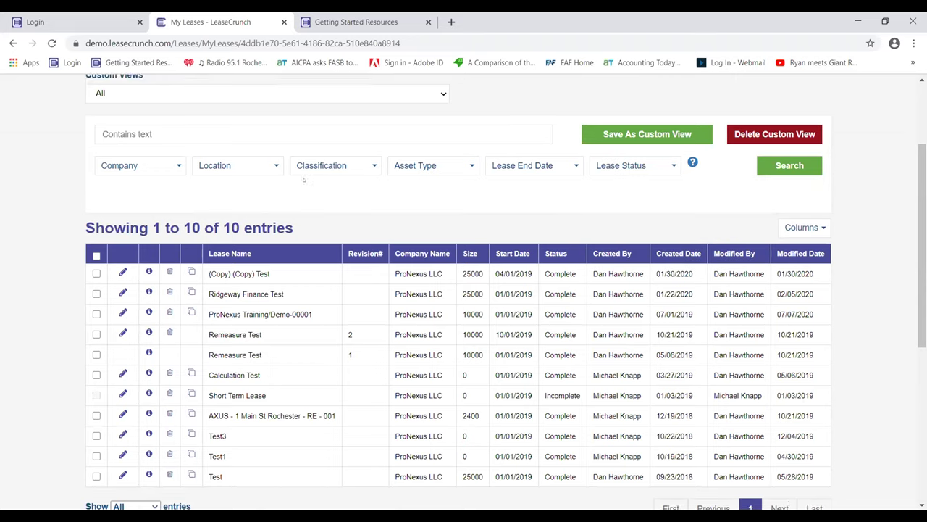
left_click(443, 208)
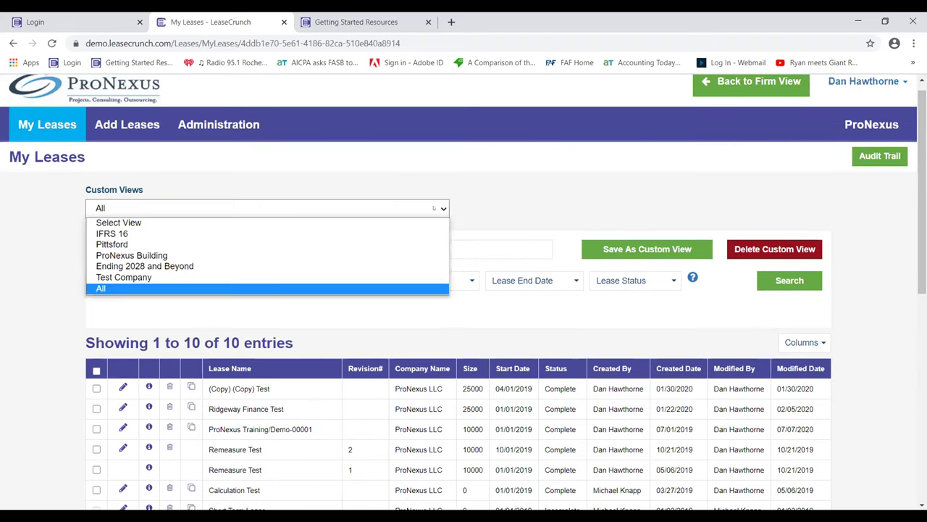
left_click(144, 244)
scroll(259, 248, "down", 3)
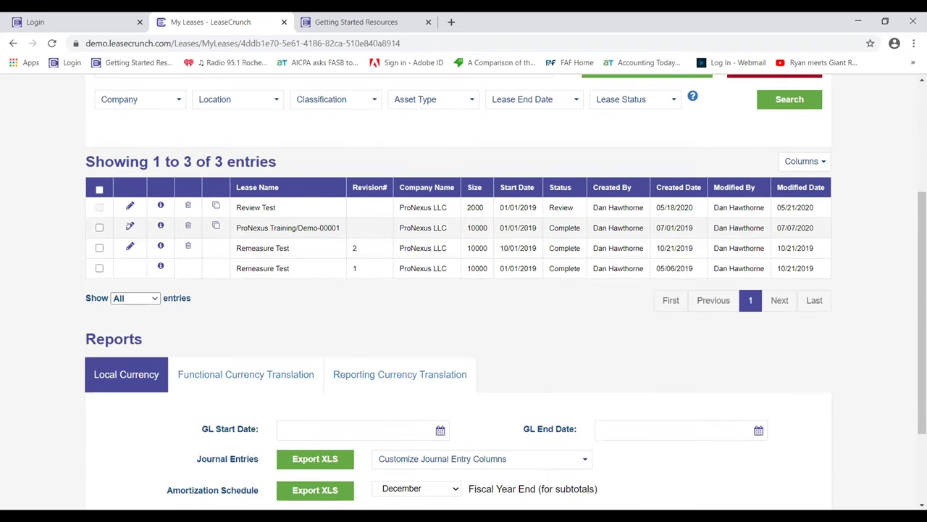
Open the lease ProNexus Training/Demo-00001 for editing from the Pittsford view.
left_click(130, 226)
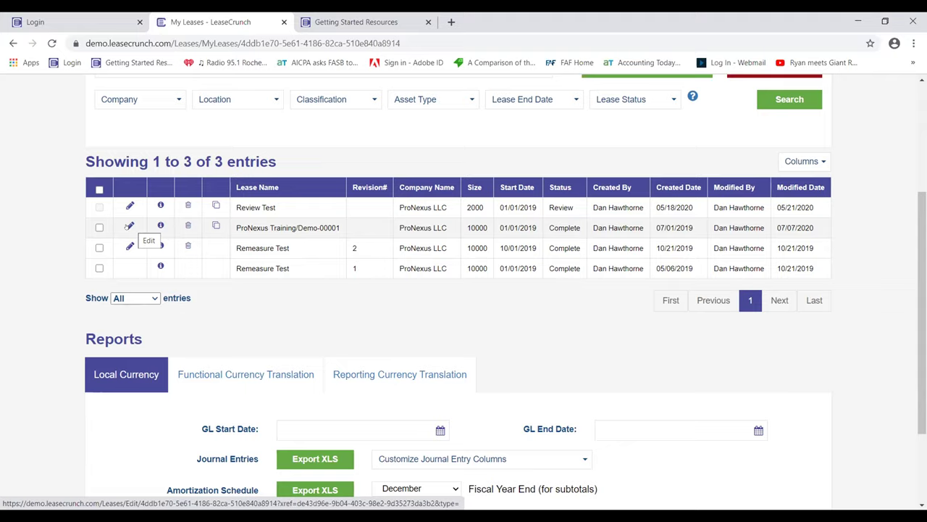
scroll(126, 228, "up", 2)
scroll(124, 231, "down", 2)
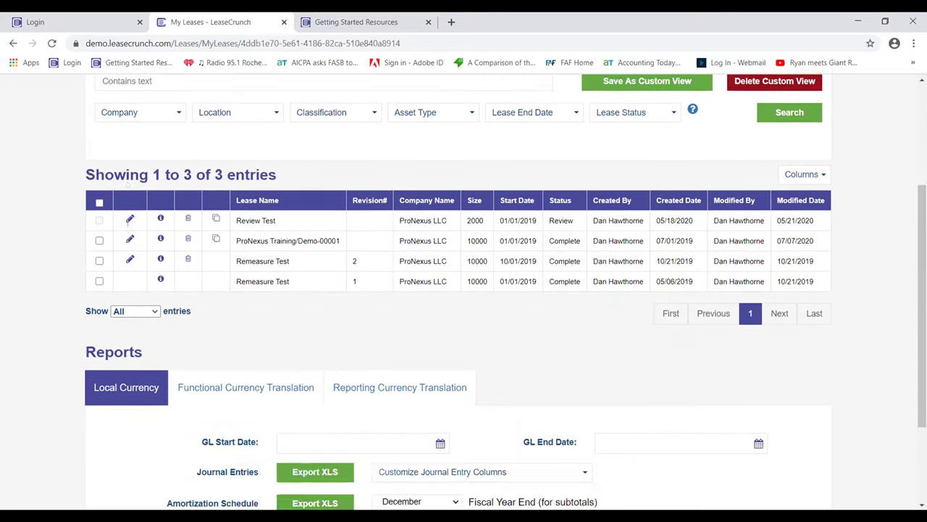
scroll(124, 225, "up", 3)
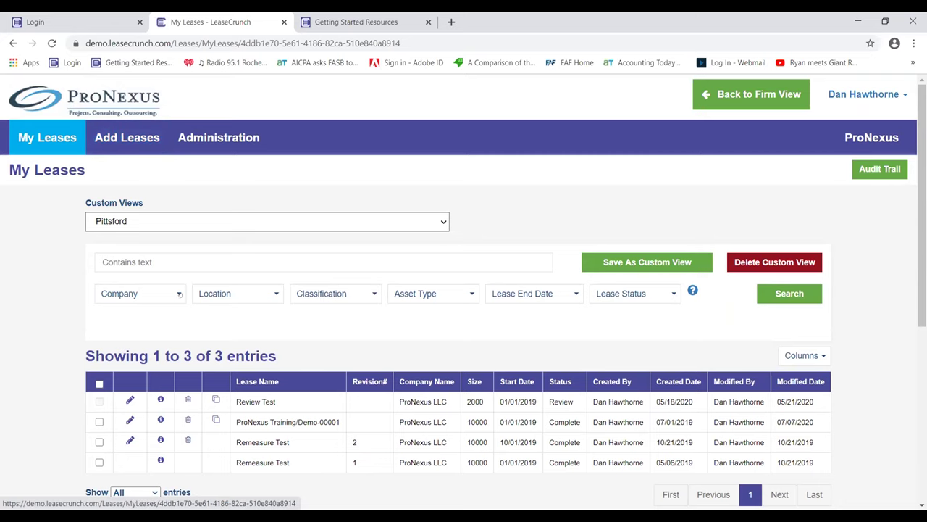
scroll(157, 263, "down", 1)
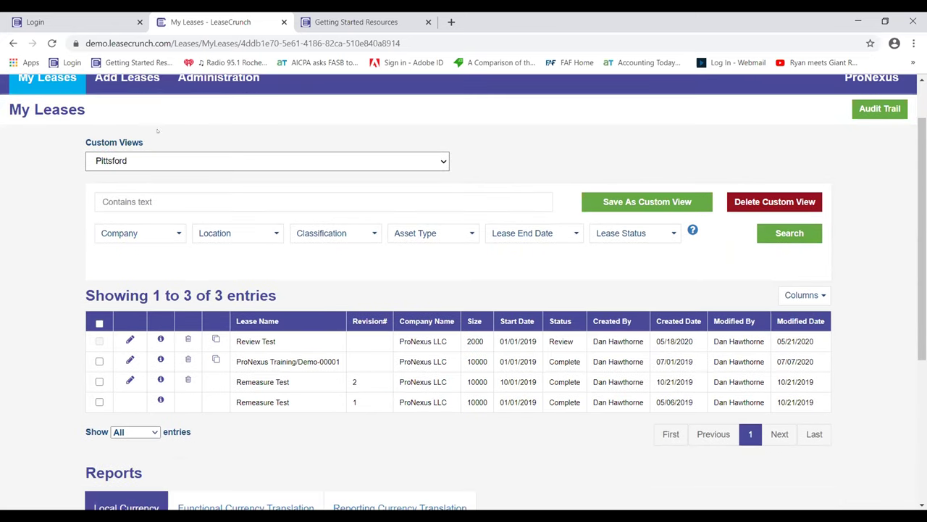
scroll(179, 223, "up", 1)
scroll(122, 239, "down", 3)
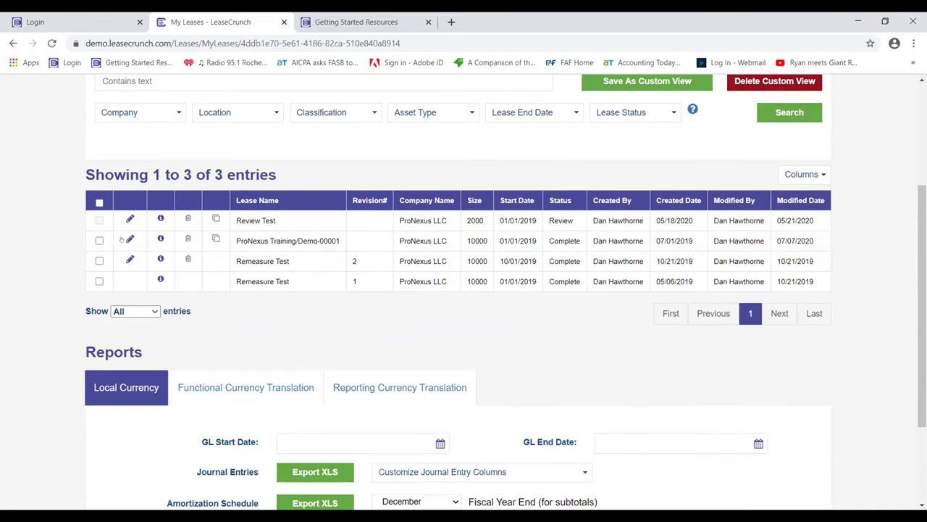
left_click(122, 240)
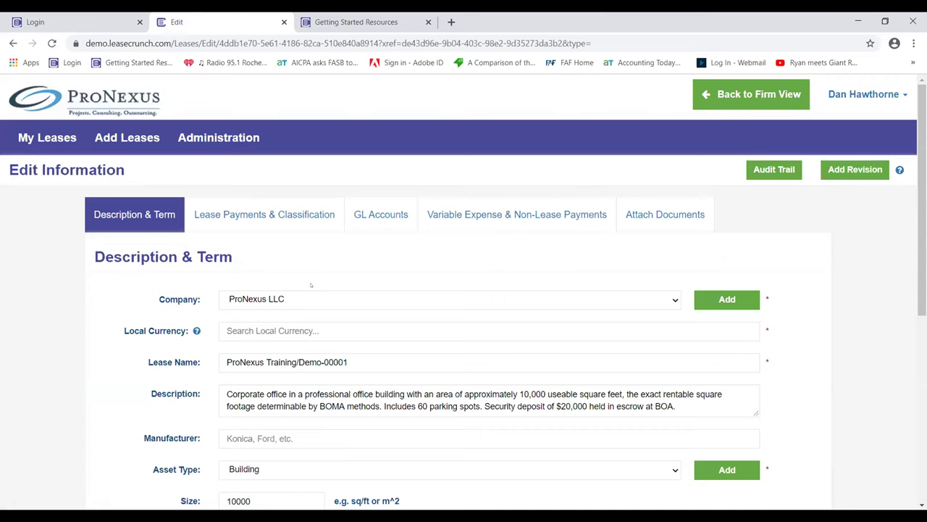
Look over the lease's section headings and its Description & Term fields.
scroll(311, 284, "down", 1)
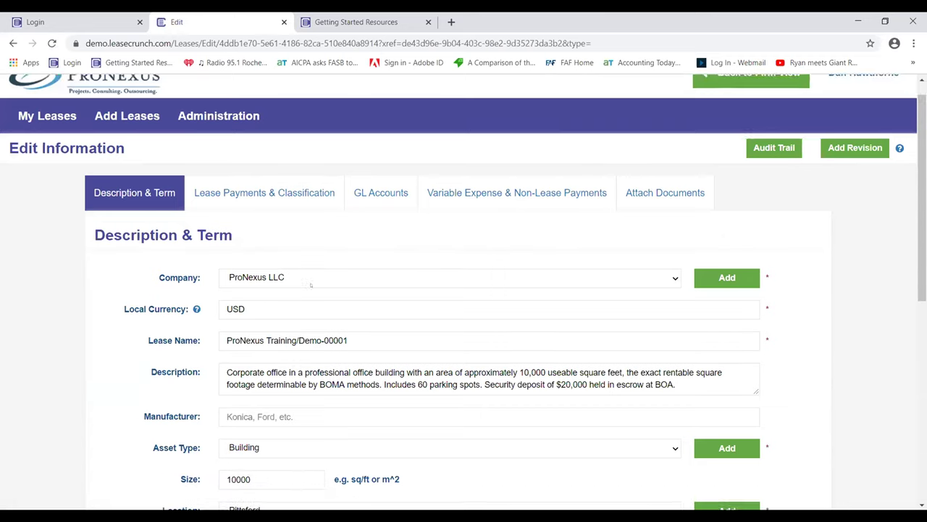
scroll(311, 285, "up", 1)
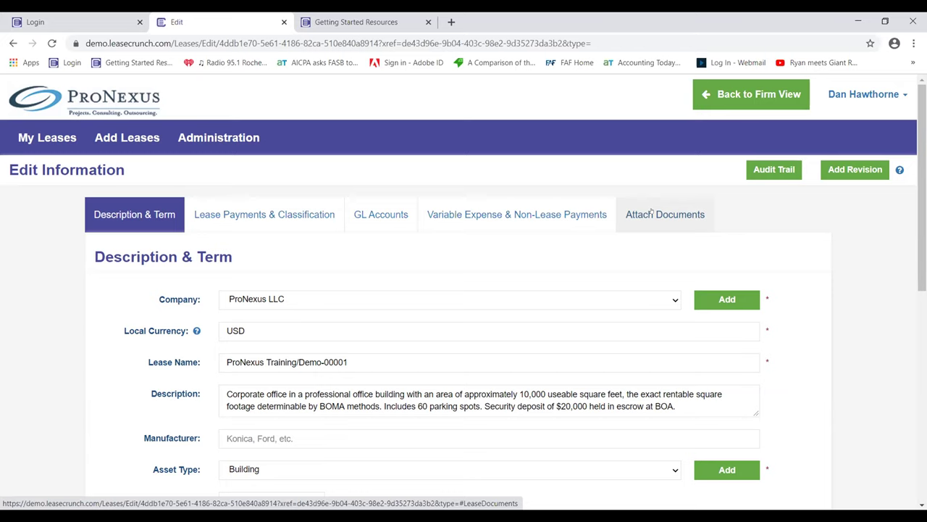
scroll(495, 261, "down", 1)
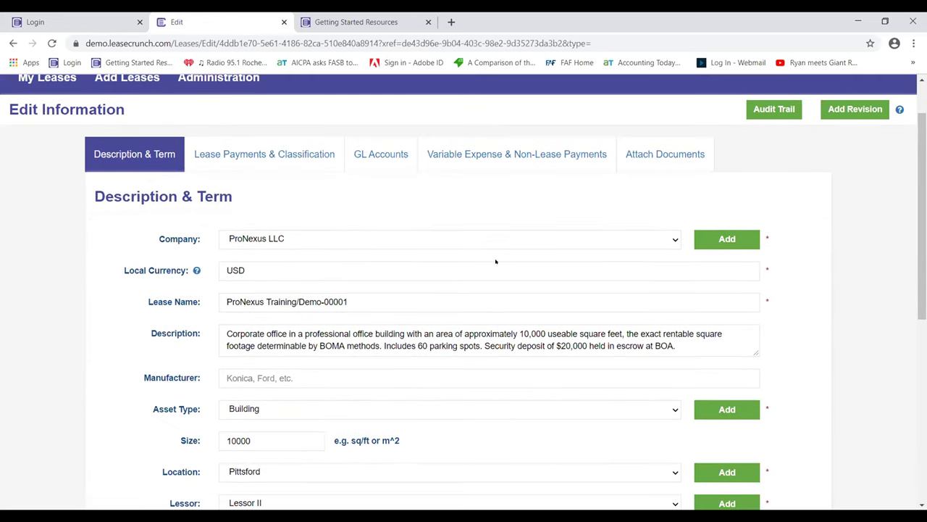
scroll(496, 261, "up", 1)
scroll(479, 259, "down", 1)
Review the company choices keeping ProNexus LLC, and view the Add Company form without adding anything.
left_click(675, 238)
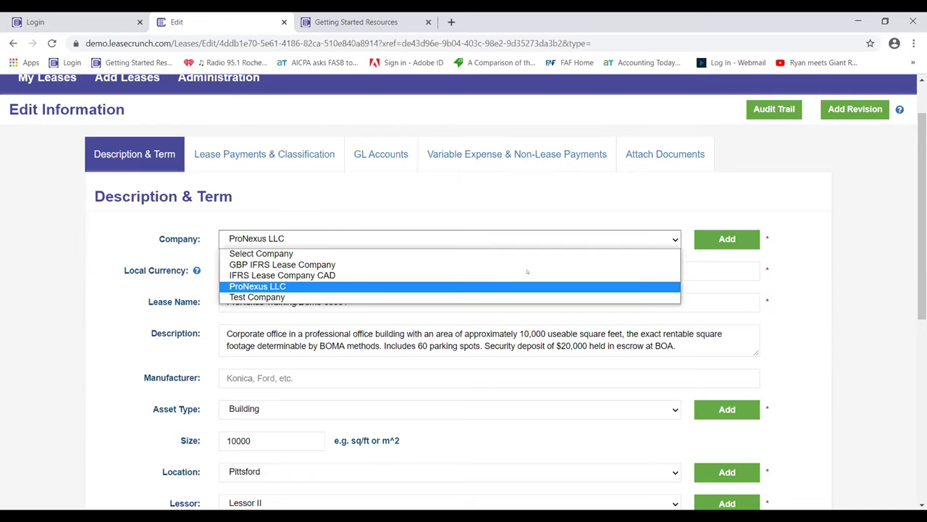
left_click(364, 287)
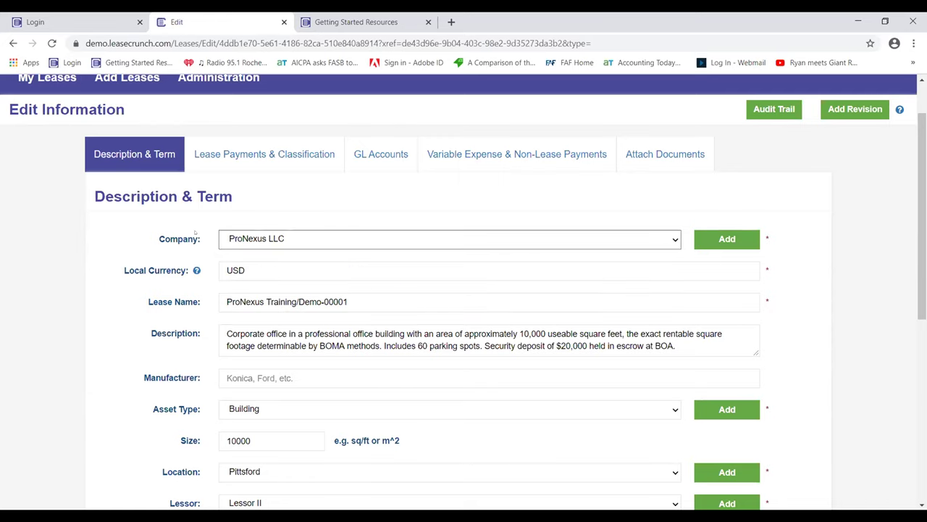
left_click(728, 239)
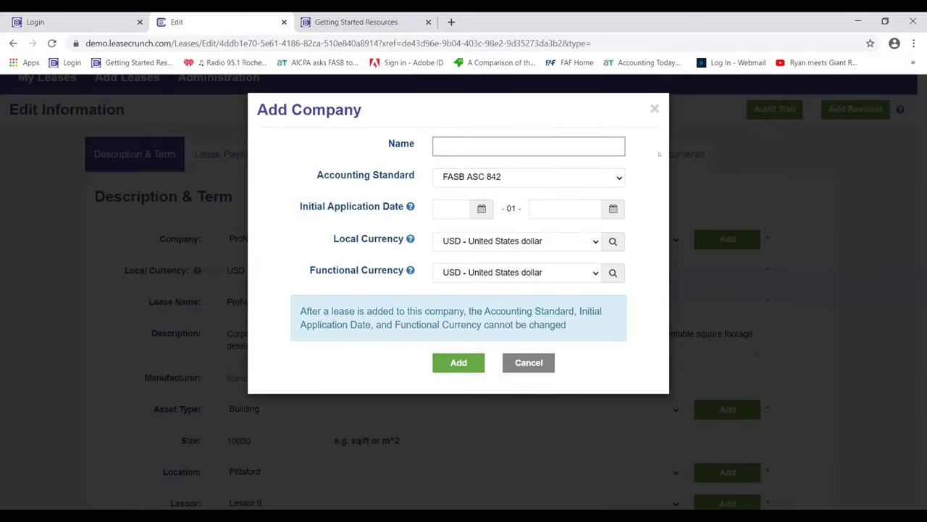
left_click(654, 108)
Review the Manufacturer field and the asset type choices keeping Building, and view the Add Asset form without saving.
scroll(248, 308, "down", 1)
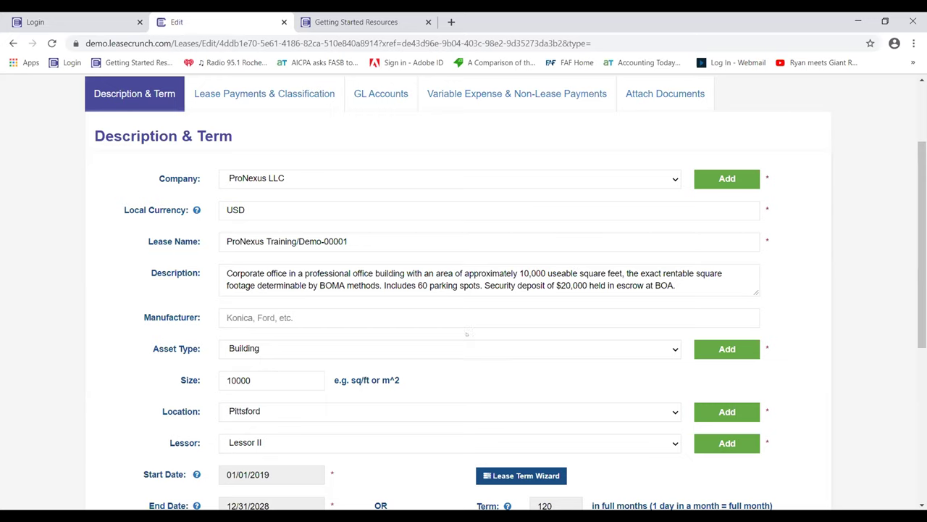
scroll(466, 334, "down", 1)
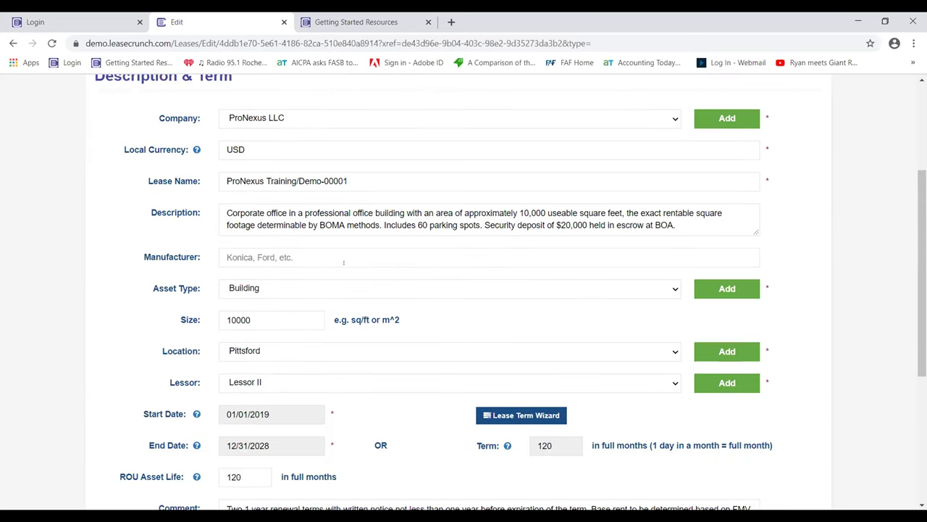
left_click(305, 255)
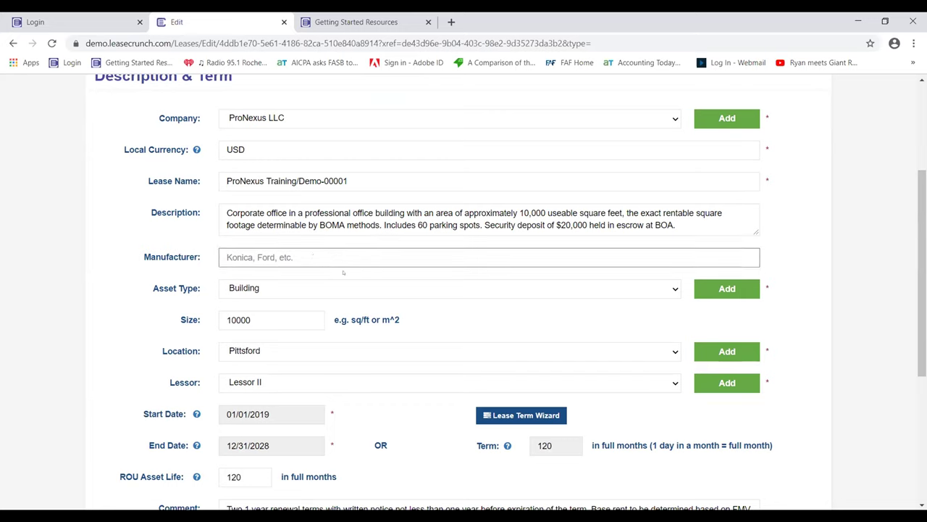
left_click(290, 288)
left_click(287, 293)
left_click(286, 293)
key("o")
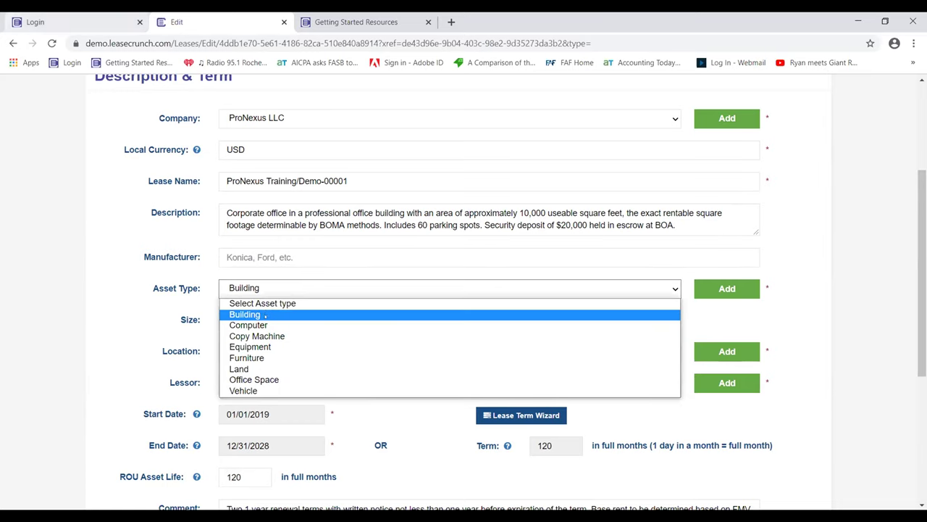
left_click(323, 314)
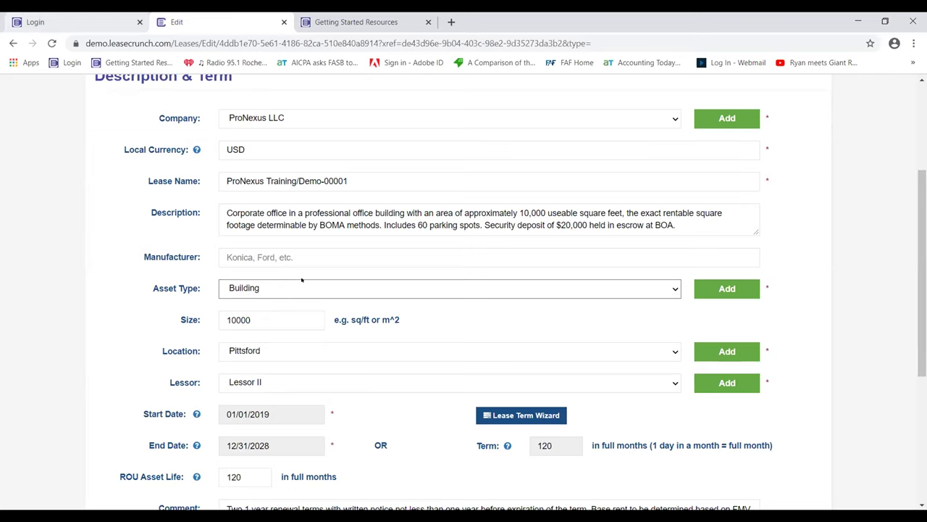
left_click(725, 288)
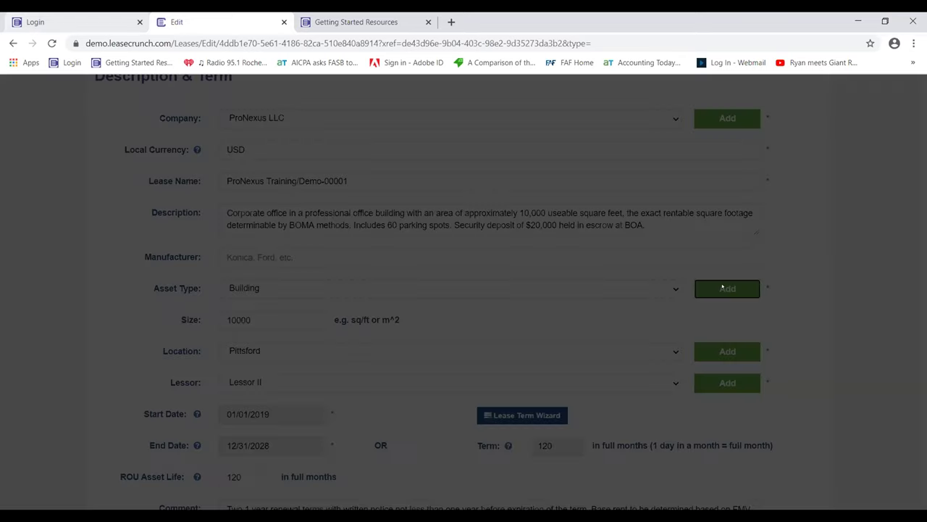
left_click(655, 108)
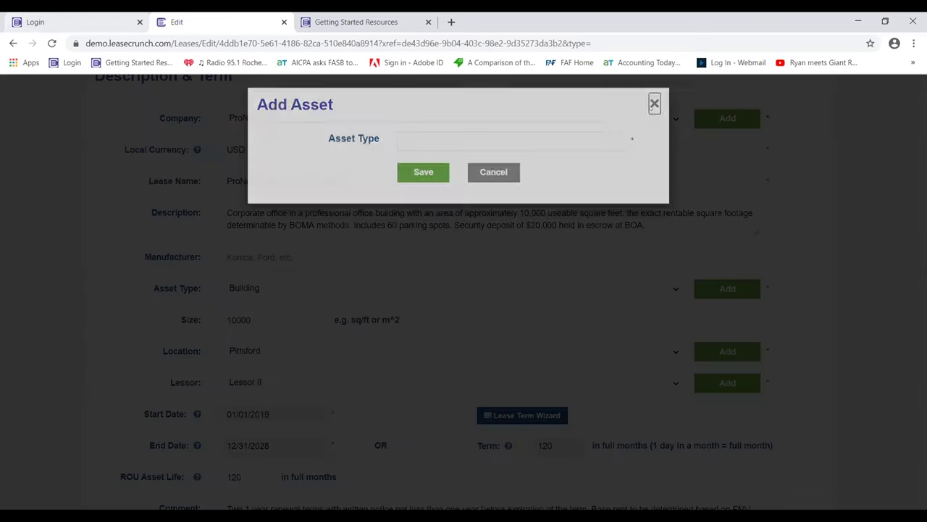
View the form for adding a company location to the lease and cancel it.
scroll(388, 302, "down", 1)
scroll(473, 199, "down", 1)
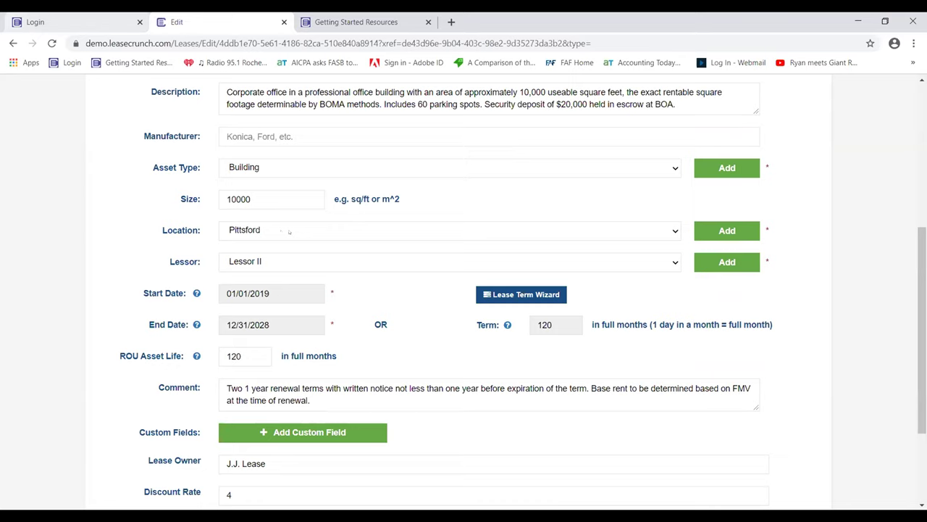
left_click(727, 230)
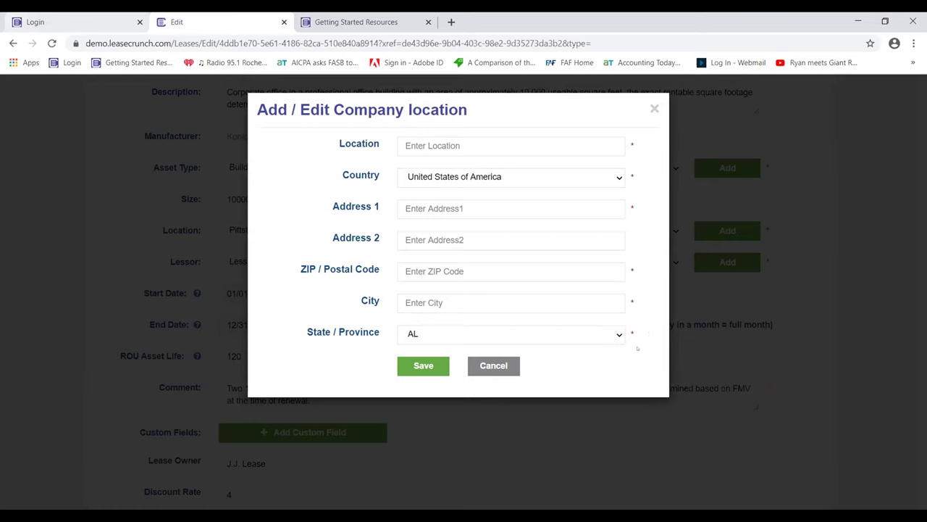
left_click(492, 366)
Complete the Lease Term Wizard keeping 01/01/2019 to 12/31/2028, Yes for bypassing early termination and No for renewal.
scroll(395, 269, "down", 1)
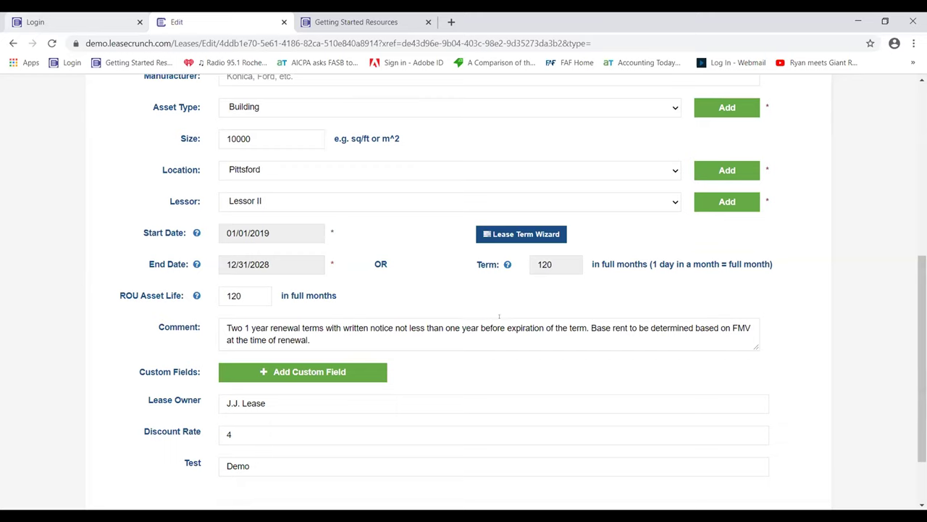
scroll(499, 316, "down", 1)
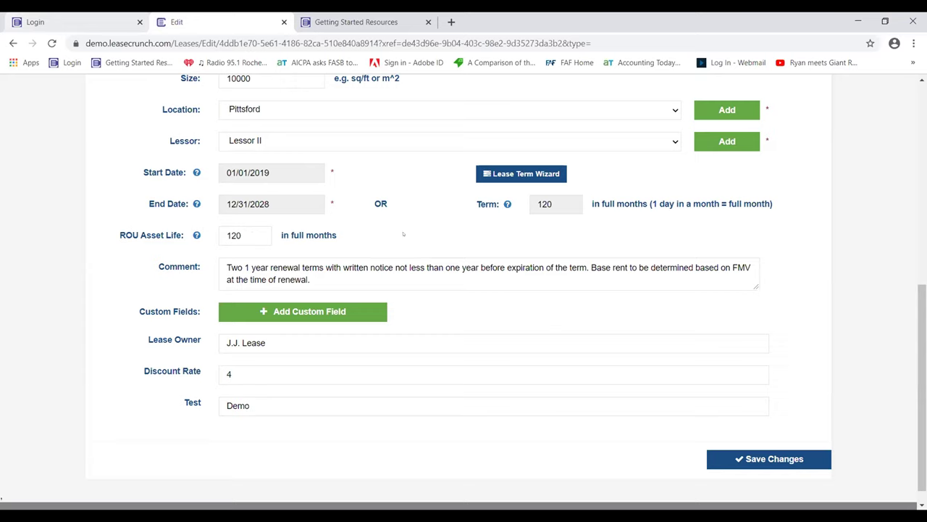
left_click(505, 173)
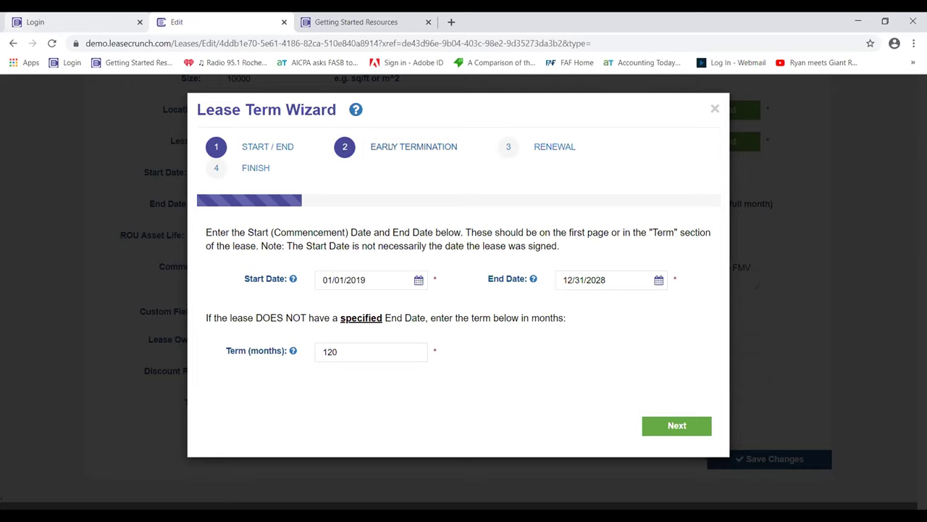
left_click(645, 428)
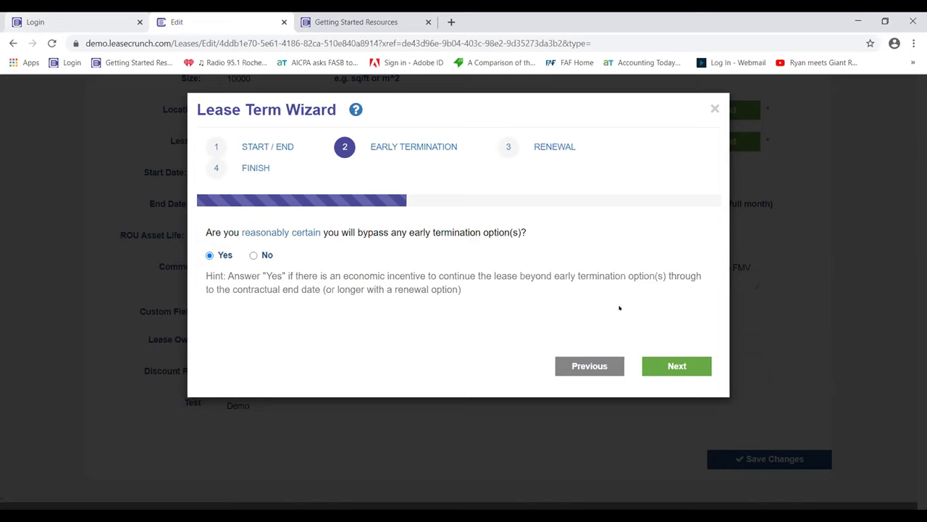
left_click(661, 370)
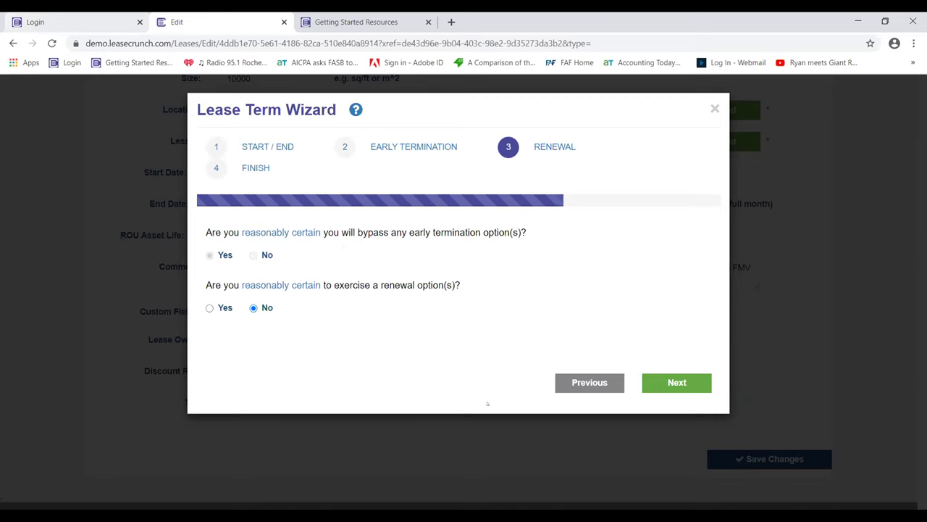
left_click(673, 377)
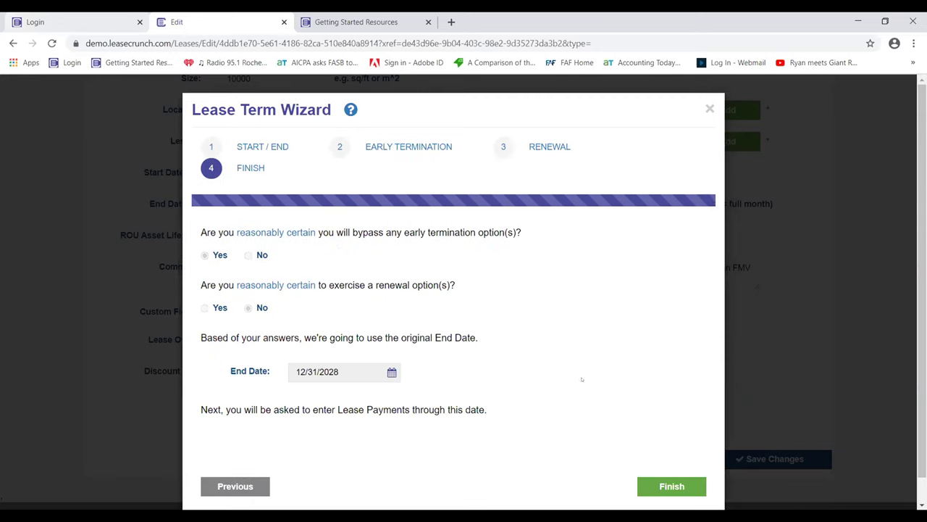
scroll(672, 371, "down", 1)
left_click(660, 462)
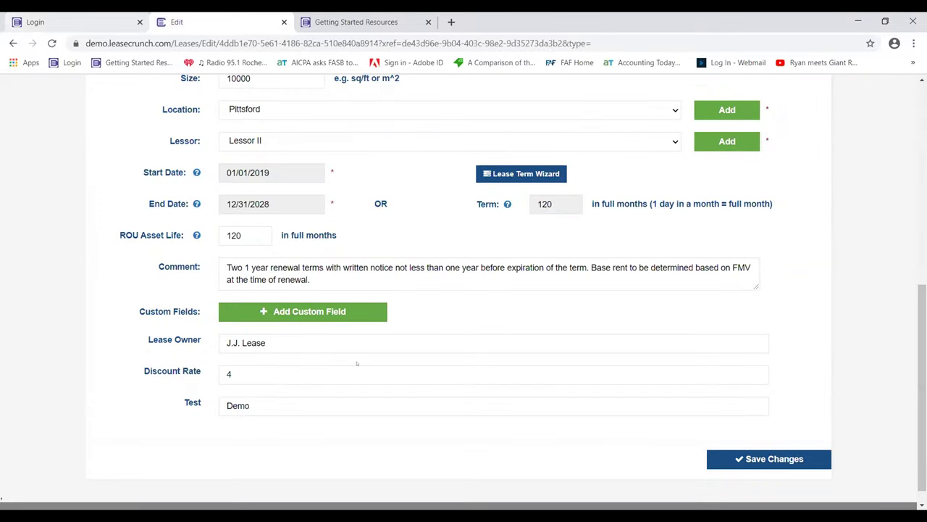
Save the lease's Description & Term details and open its Lease Payments & Classification section.
left_click(275, 280)
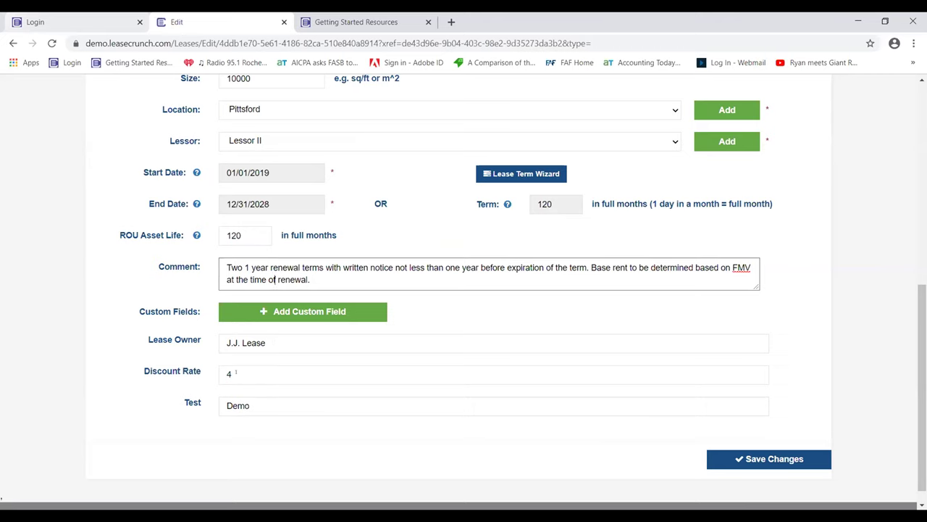
left_click(751, 459)
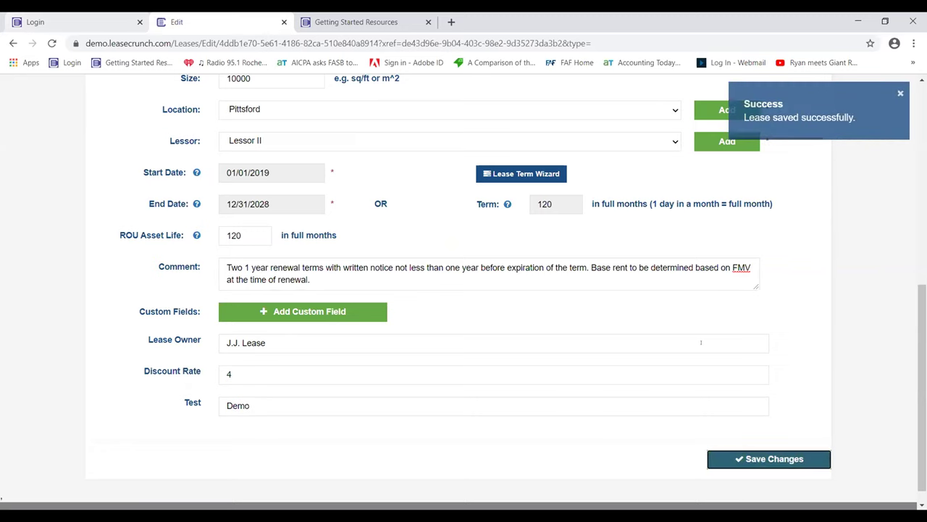
scroll(704, 341, "up", 2)
scroll(704, 341, "up", 5)
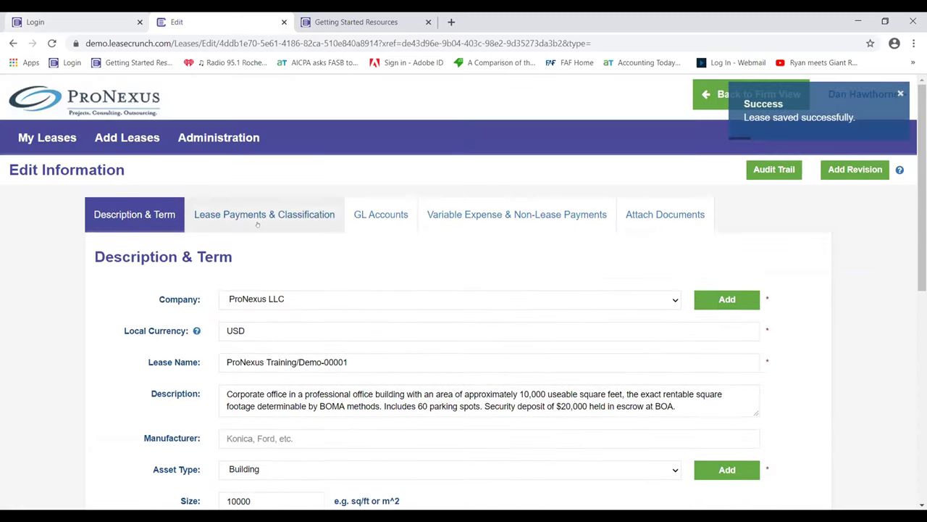
left_click(261, 216)
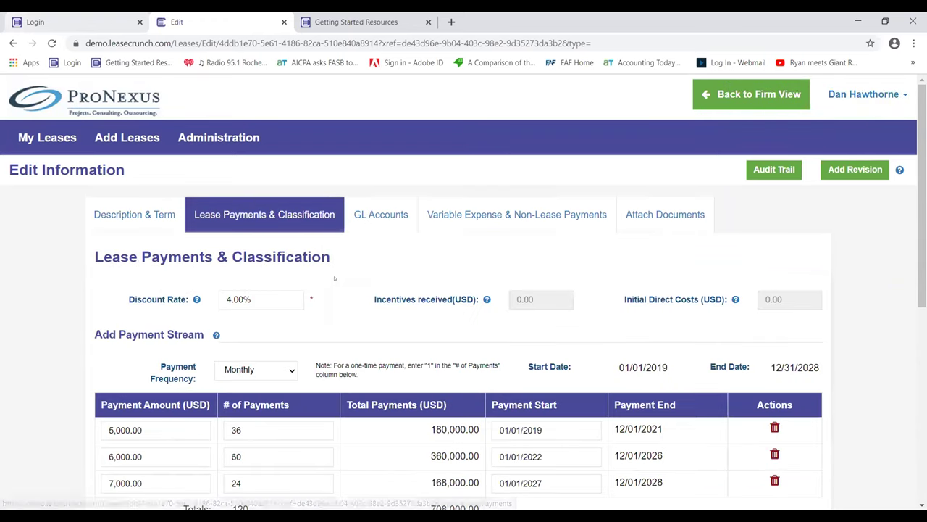
Review the discount rate, payment stream and payment frequency choices, keeping Monthly.
scroll(335, 278, "down", 1)
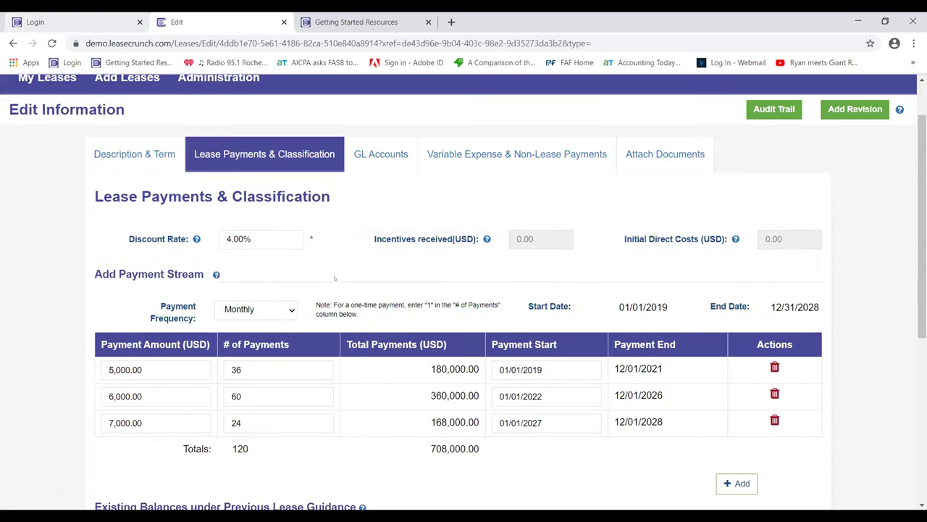
scroll(335, 279, "down", 1)
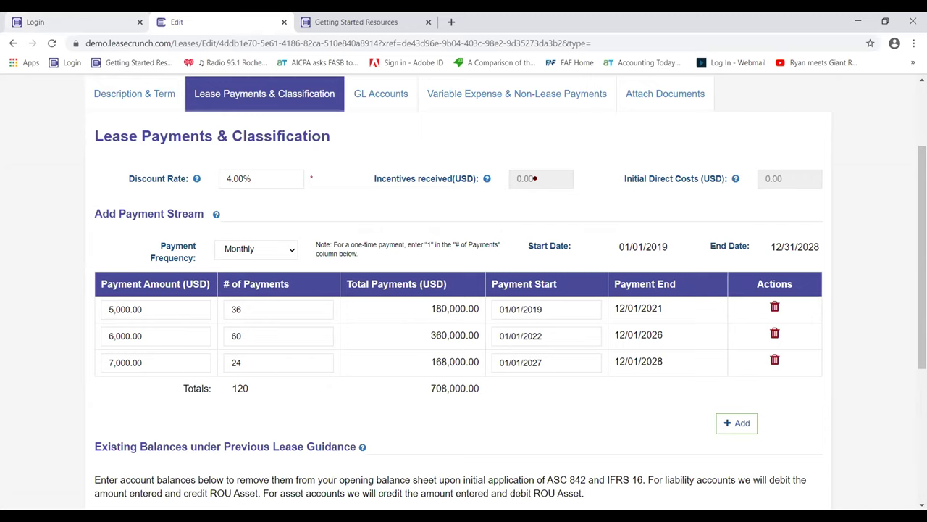
left_click(288, 250)
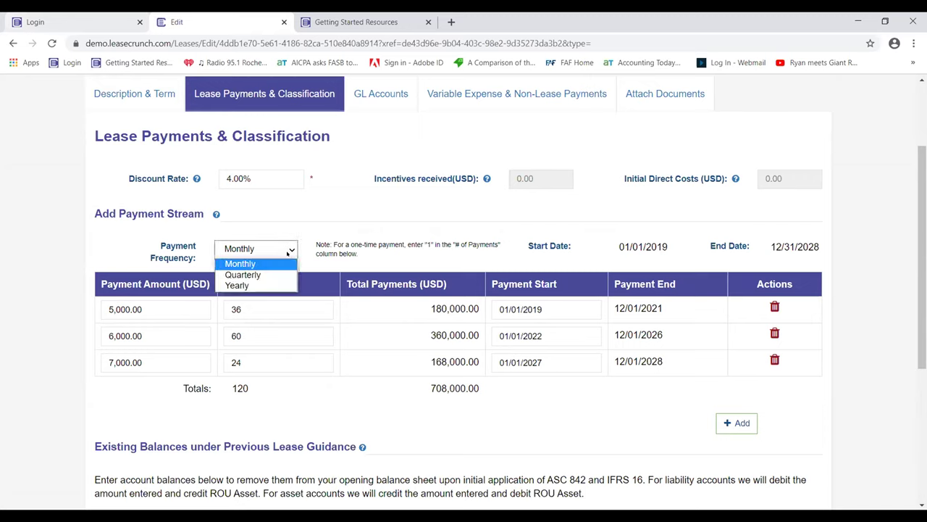
left_click(282, 252)
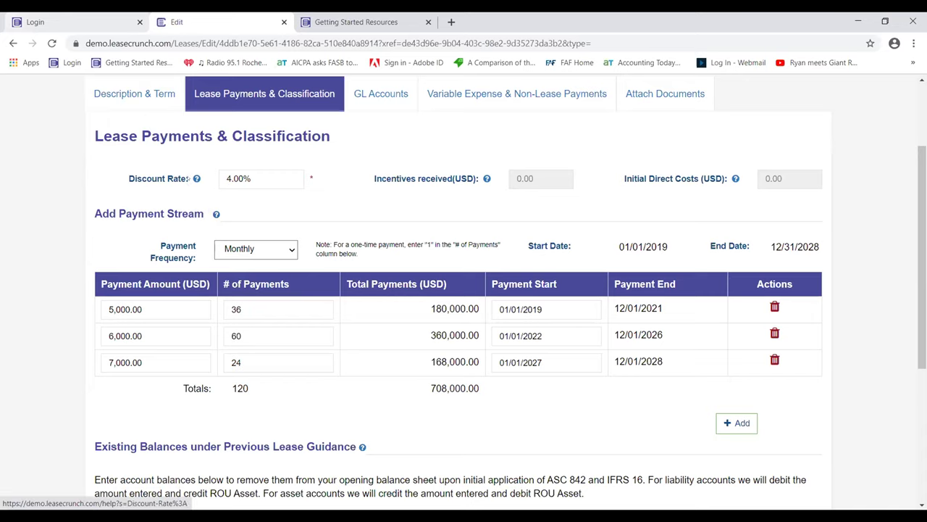
Look over the Help (FASB/IFRS) page opened from Add Payment Stream, close Getting Started Resources, and return to the lease.
left_click(215, 215)
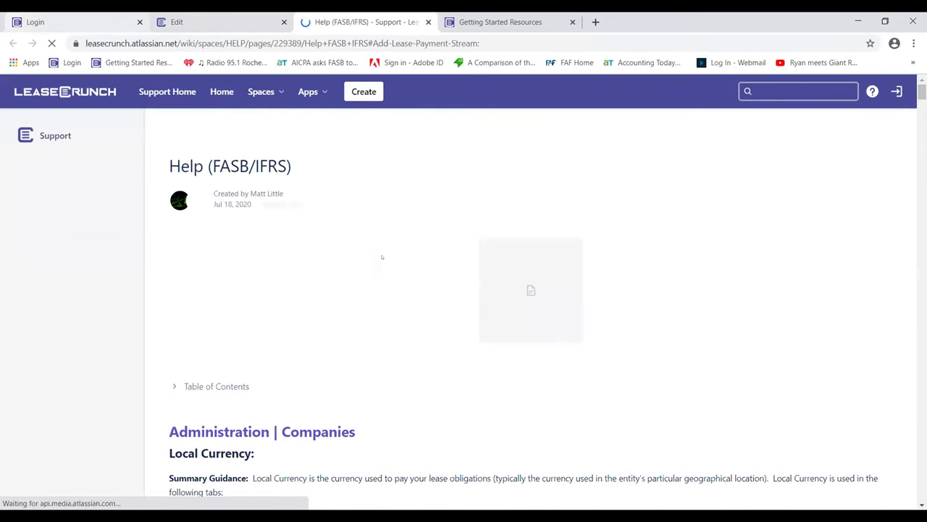
scroll(414, 263, "down", 3)
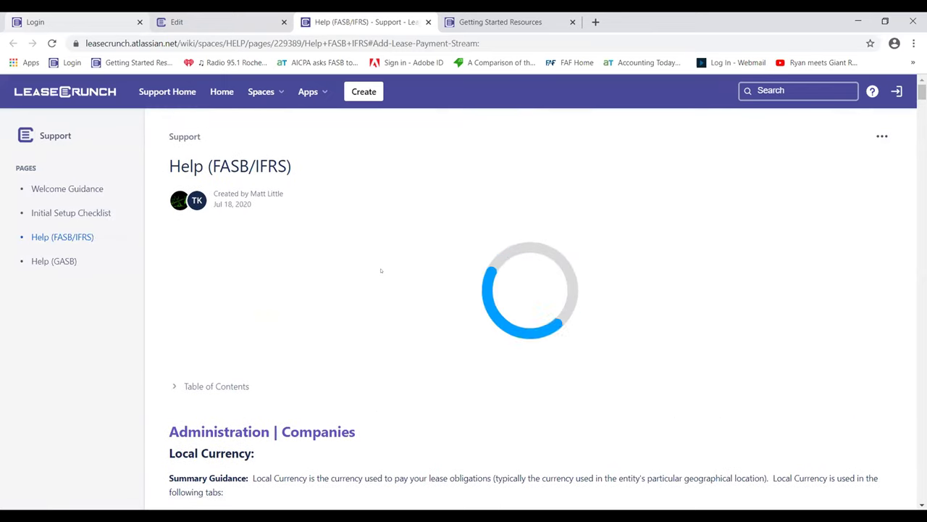
scroll(381, 270, "down", 1)
scroll(314, 263, "down", 1)
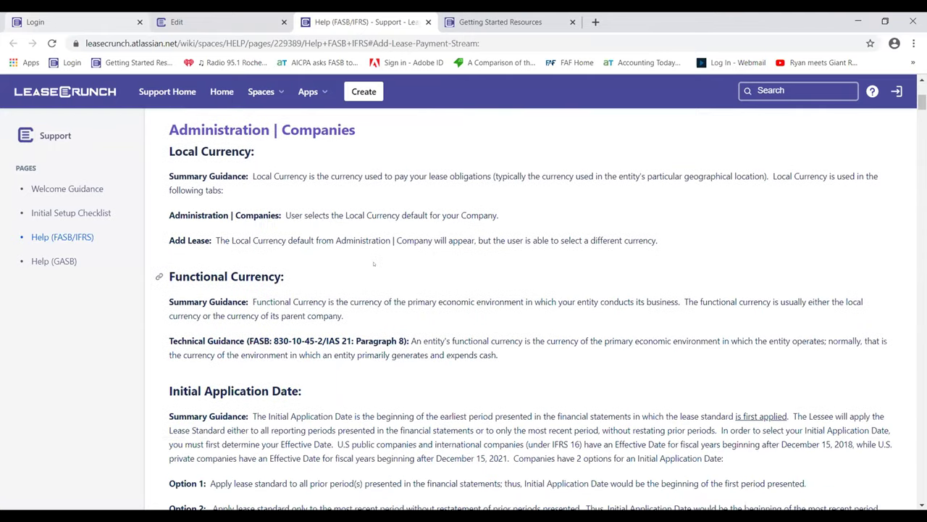
scroll(289, 253, "down", 2)
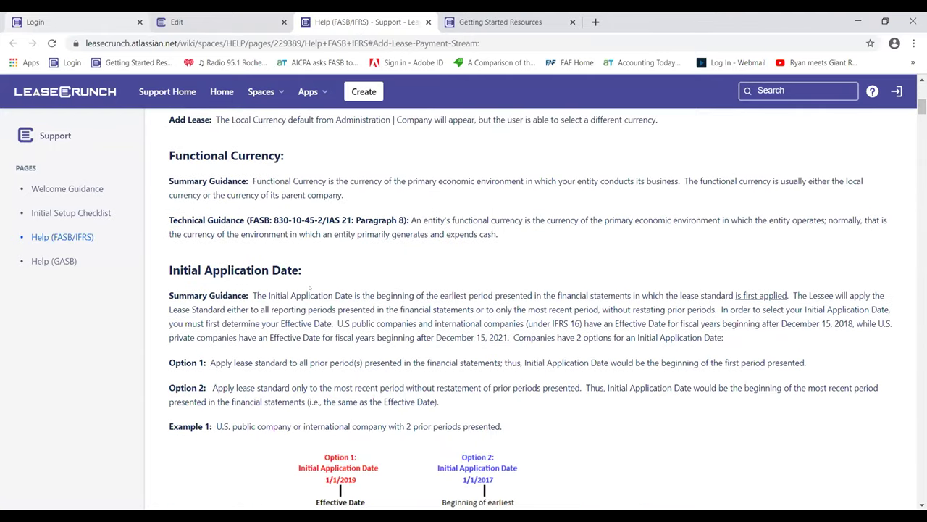
scroll(311, 287, "up", 1)
scroll(309, 288, "up", 4)
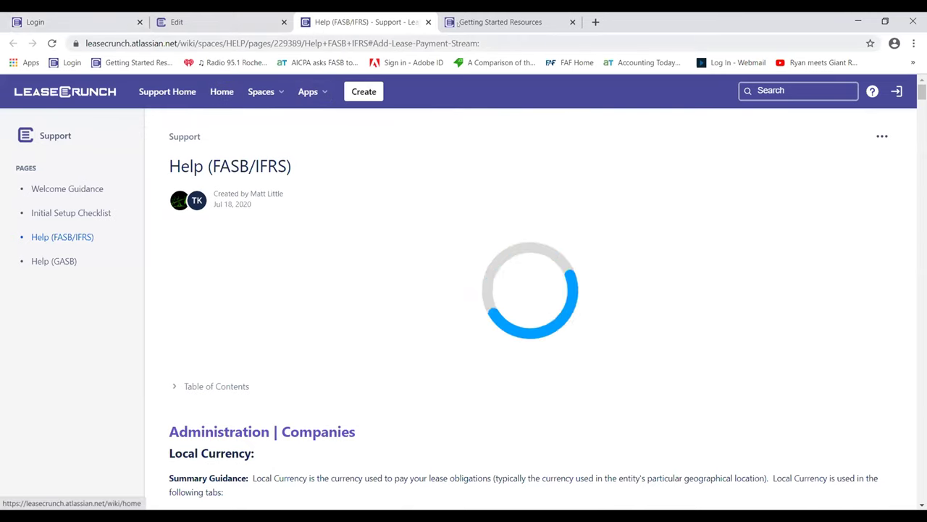
left_click(572, 21)
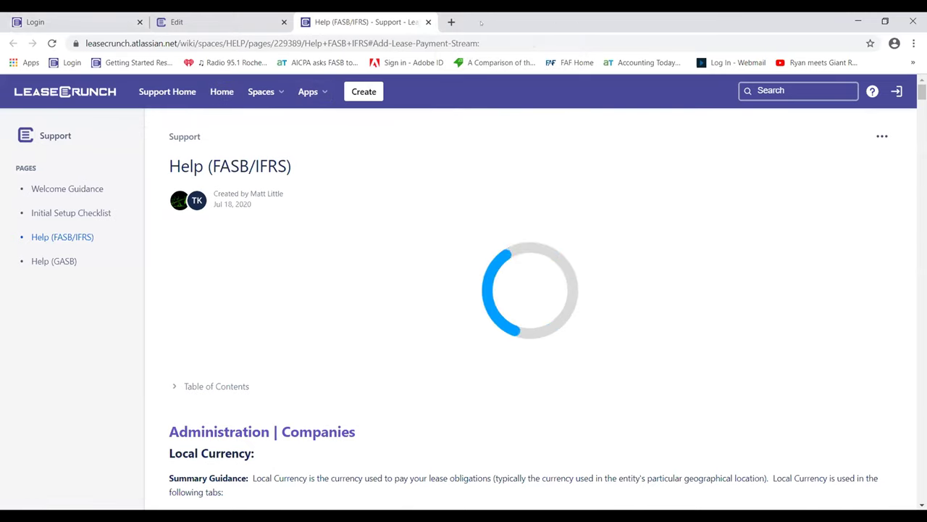
left_click(229, 24)
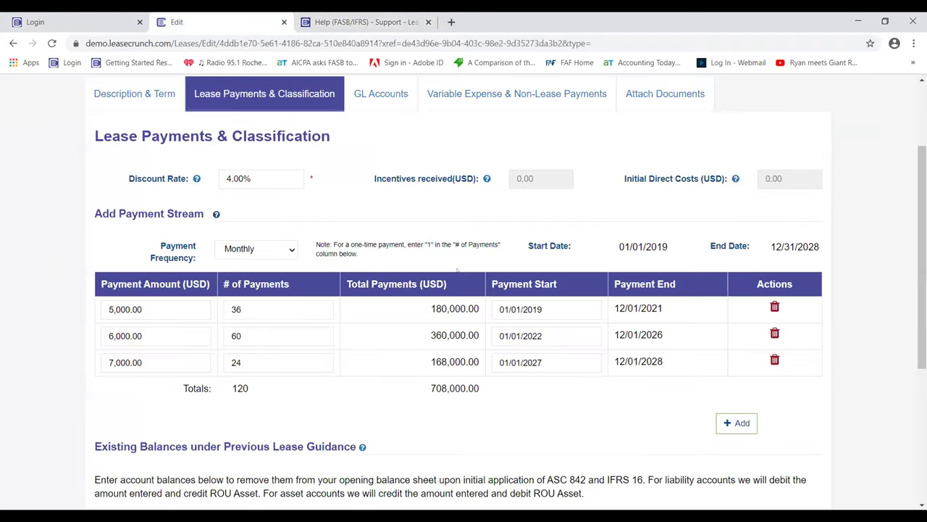
Add a payment stream row of 100.00 for 12 payments starting 01/01/2019, and delete that row.
scroll(464, 289, "down", 2)
scroll(389, 364, "up", 3)
scroll(388, 364, "down", 3)
scroll(389, 364, "down", 1)
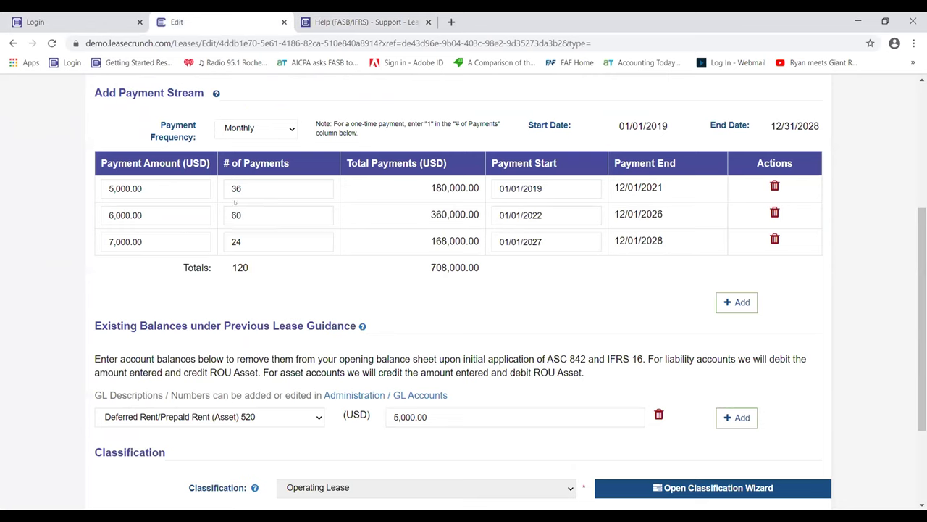
scroll(267, 262, "up", 1)
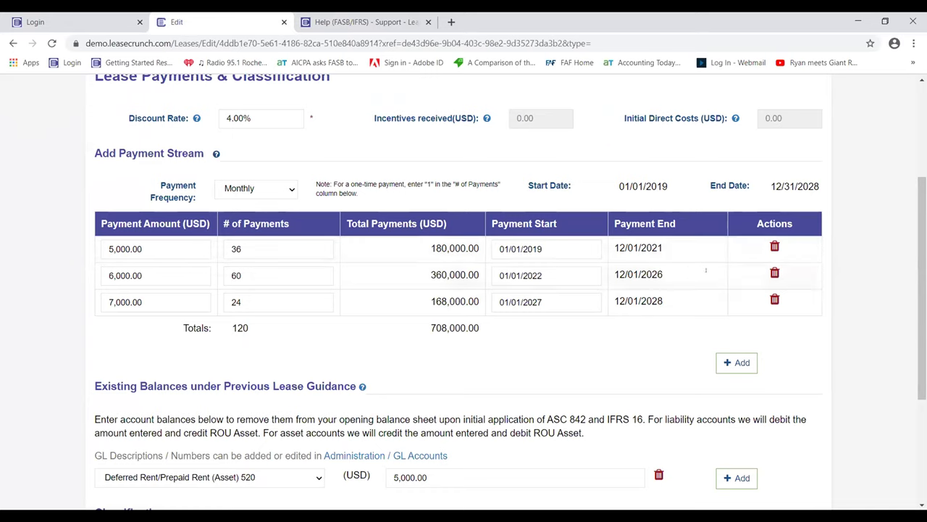
left_click(725, 364)
left_click(152, 303)
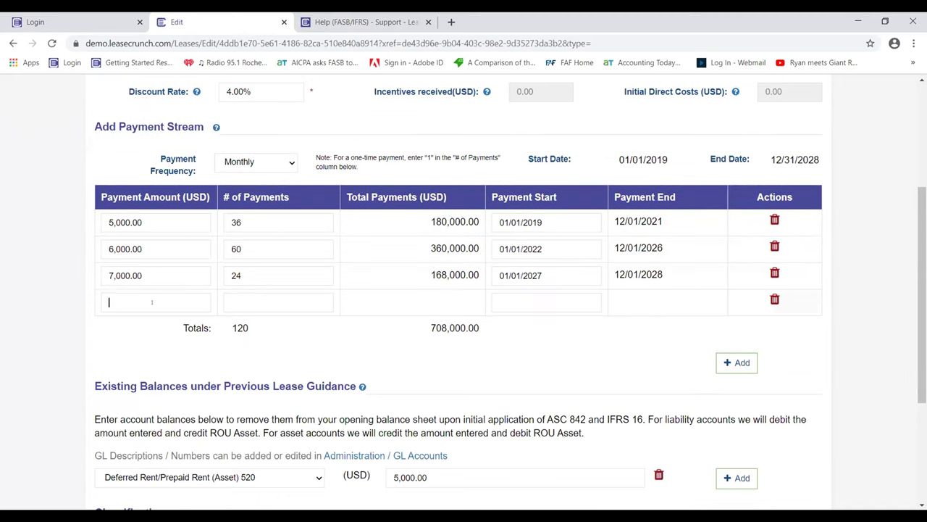
type("100")
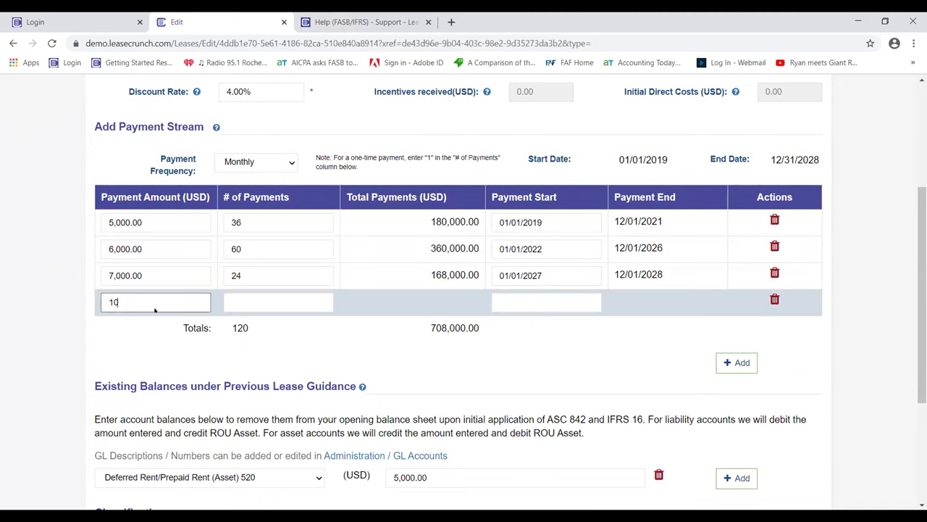
left_click(236, 294)
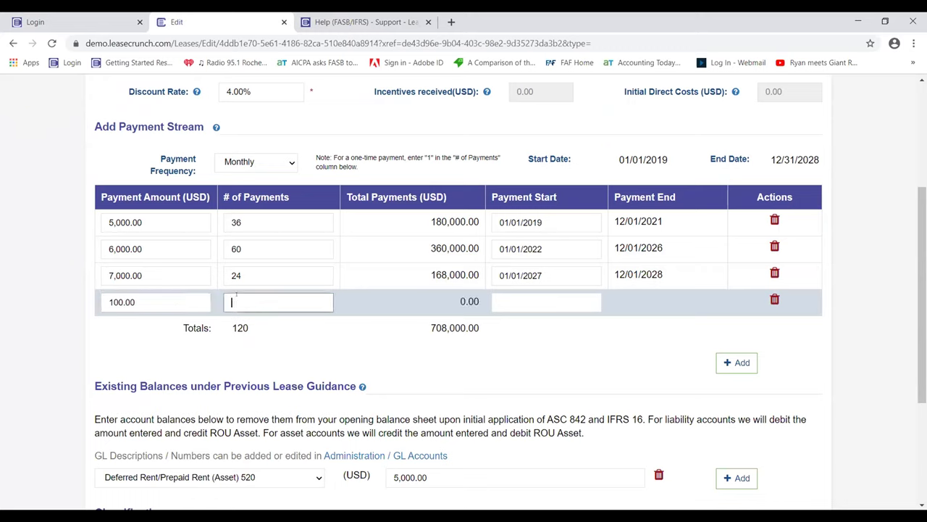
type("12")
left_click(512, 300)
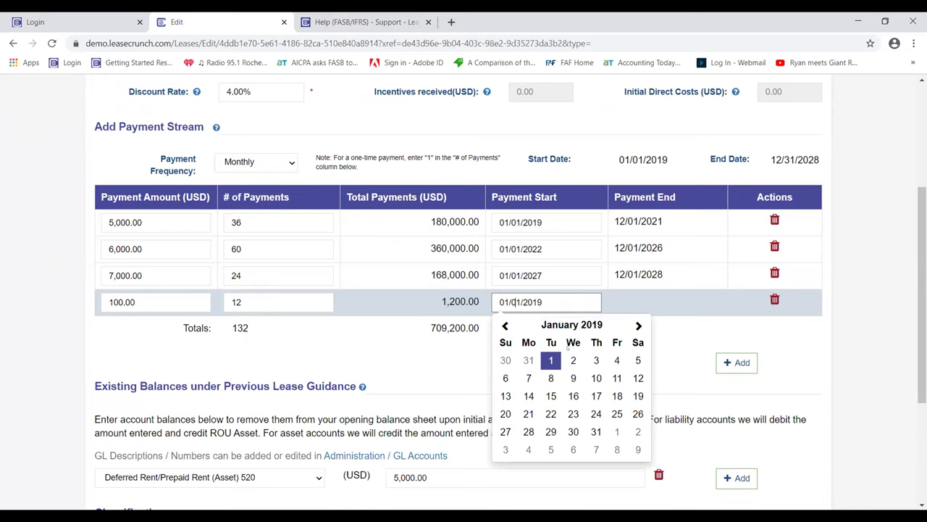
left_click(551, 360)
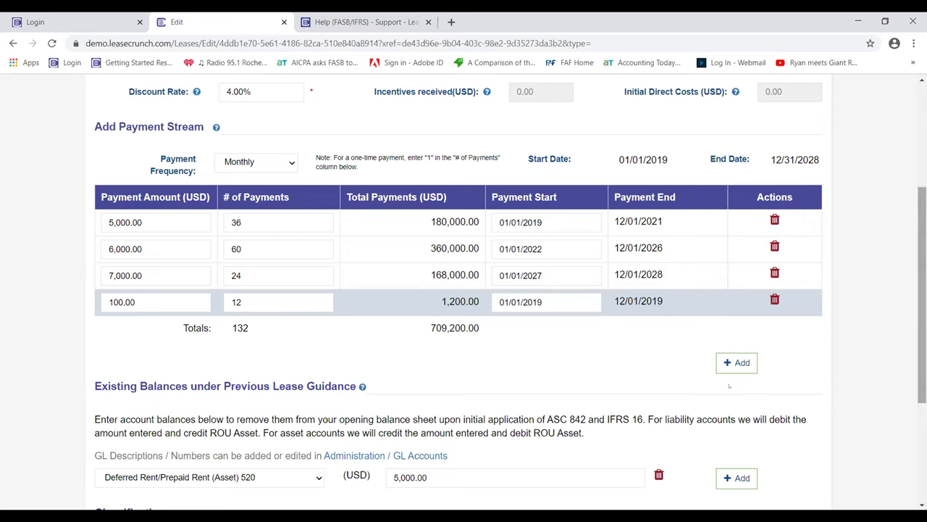
left_click(775, 299)
Review the account choices for existing balances under previous lease guidance, keeping Deferred Rent/Prepaid Rent (Asset) 520.
scroll(457, 440, "down", 3)
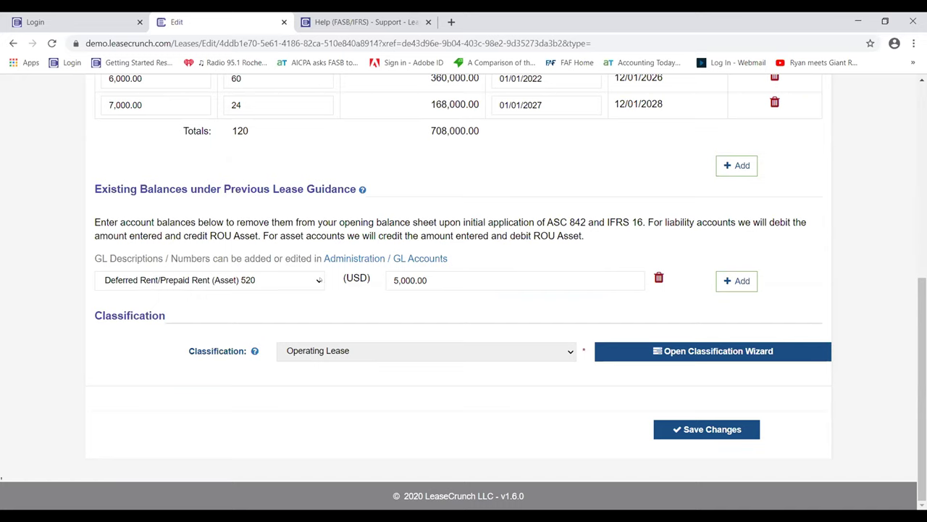
left_click(319, 281)
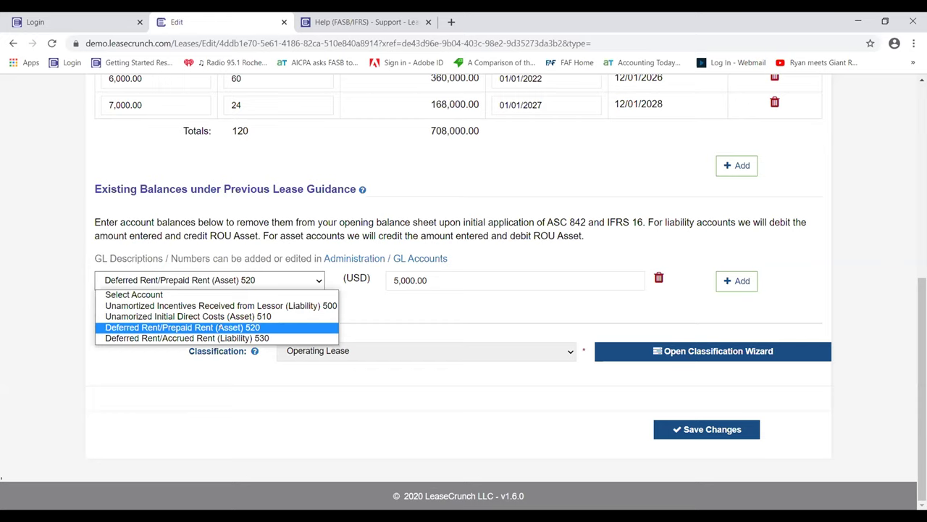
left_click(219, 327)
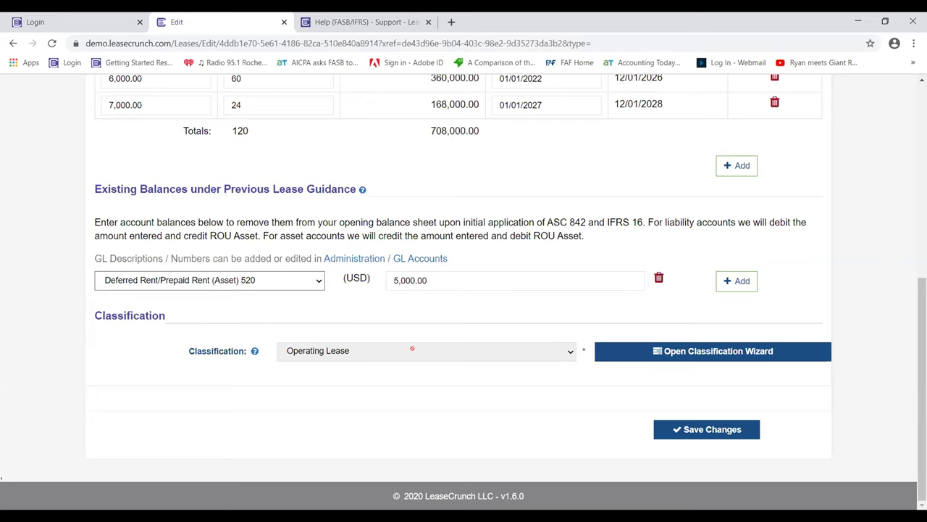
Review the Classification Wizard's questions and accept its major-part calculation with an asset life of 400 months.
left_click(690, 351)
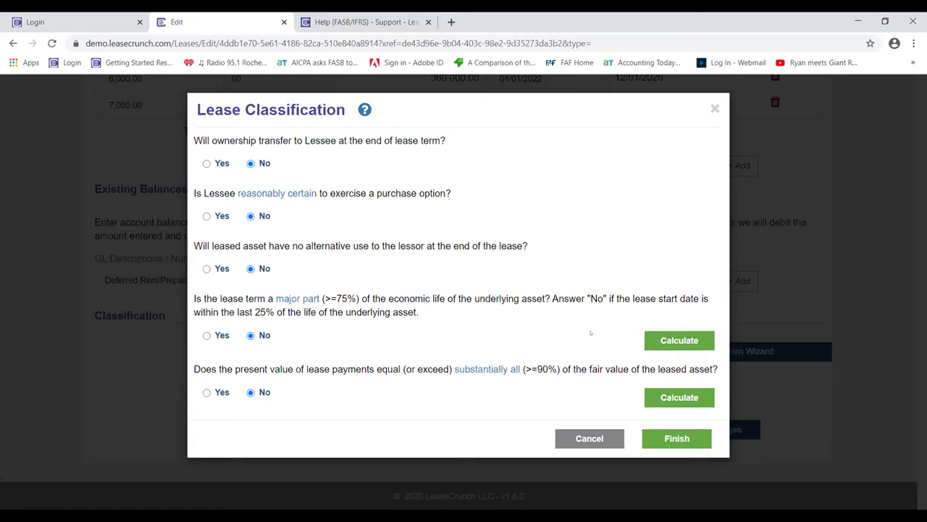
left_click(666, 340)
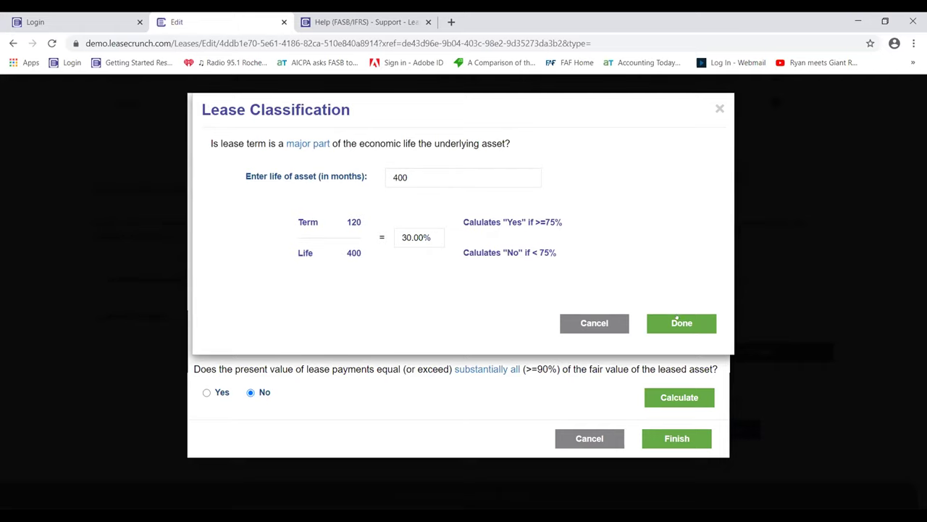
left_click(676, 321)
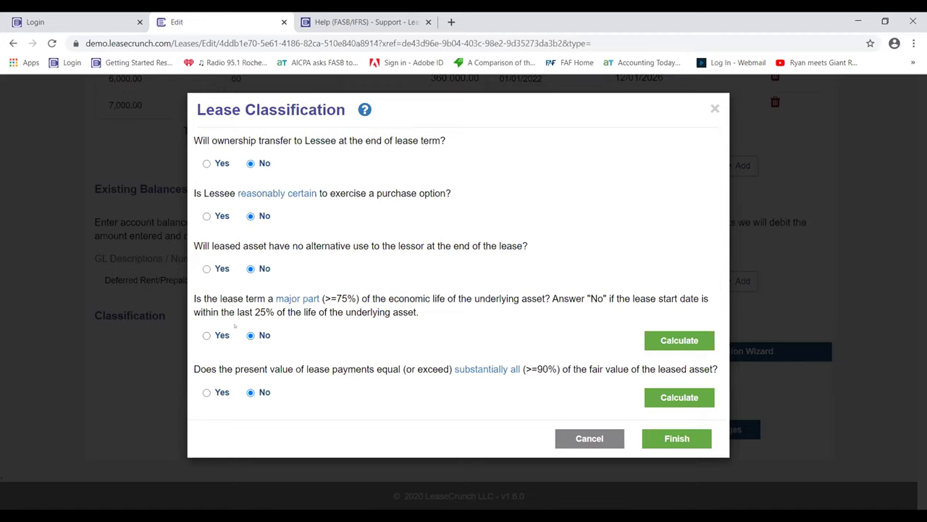
Accept the substantially-all calculation with a fair value of 7000000.00, and finish and save the lease classification.
left_click(681, 399)
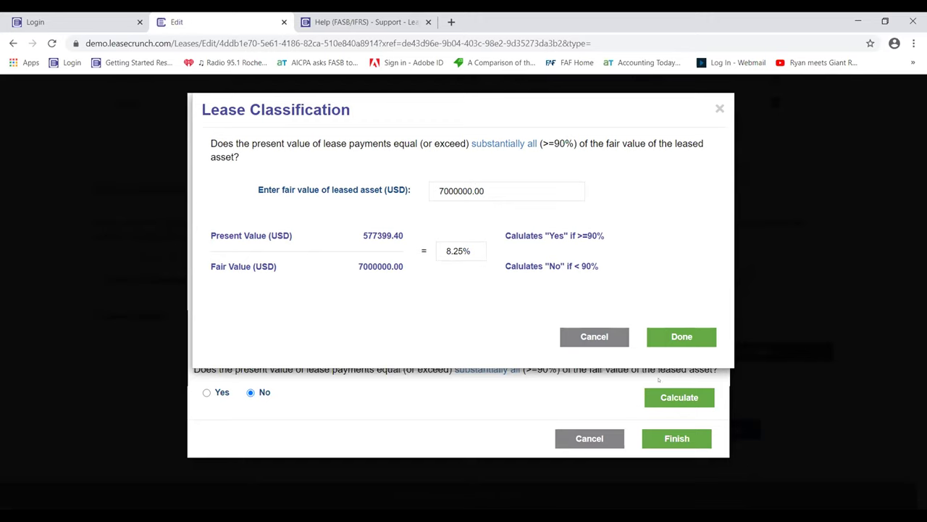
left_click(689, 339)
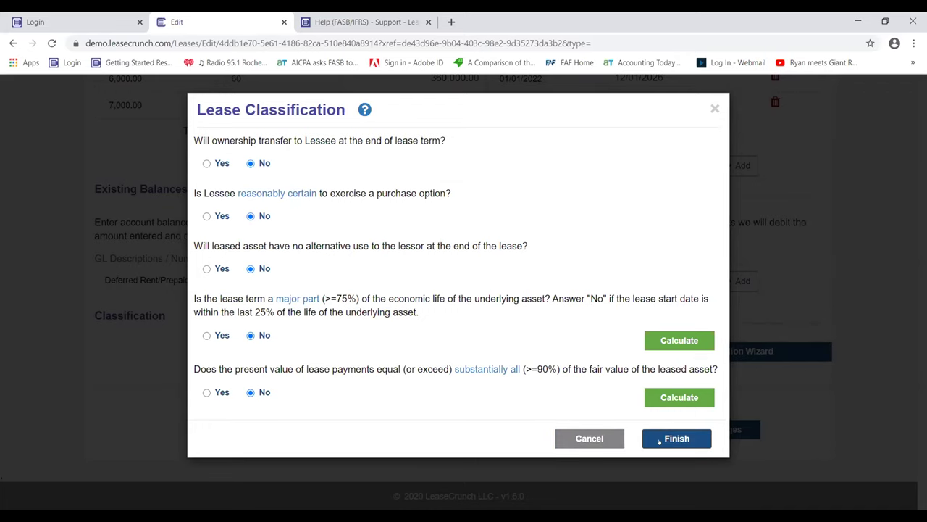
left_click(661, 439)
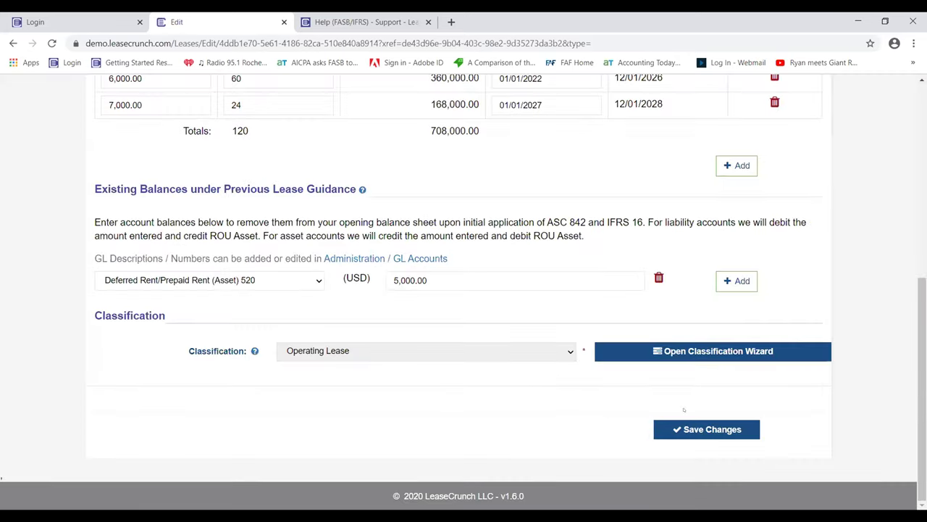
left_click(697, 436)
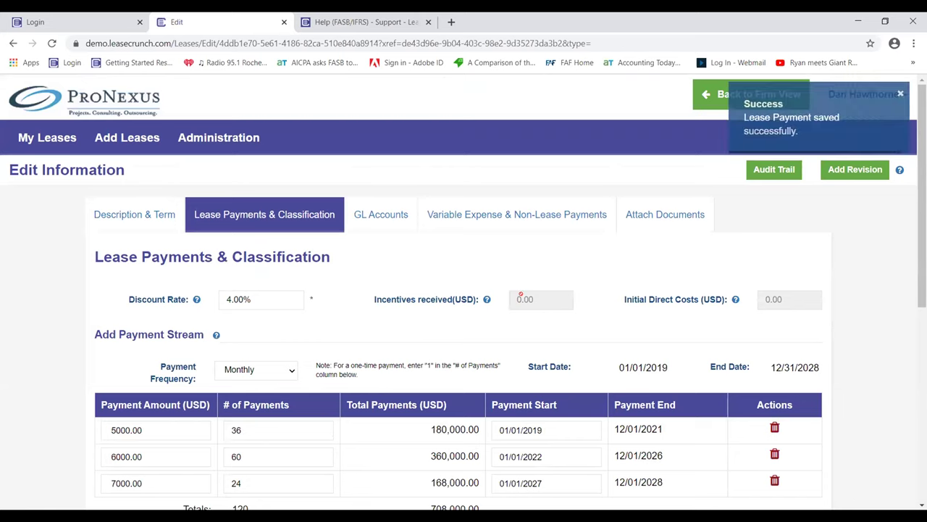
Review the lease's GL accounts and its operating lease expense allocations by cost center, and save them.
left_click(370, 223)
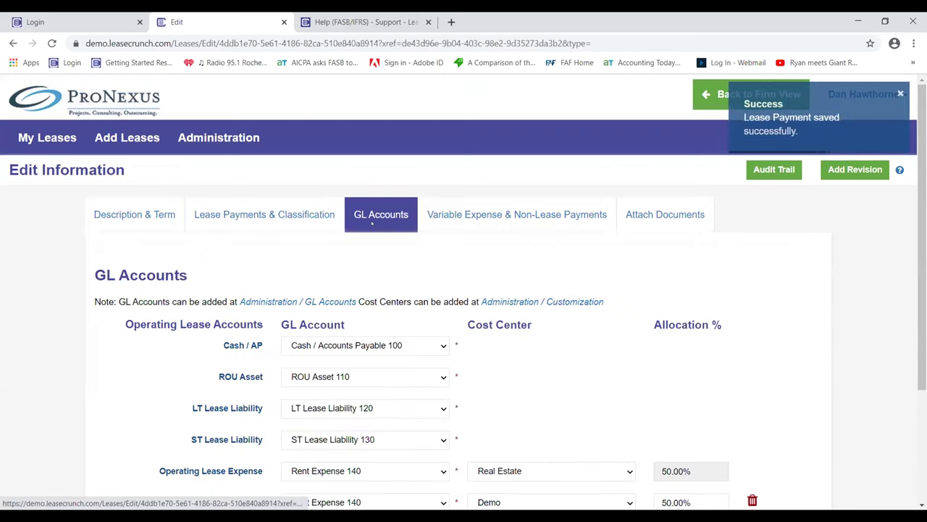
scroll(528, 379, "down", 2)
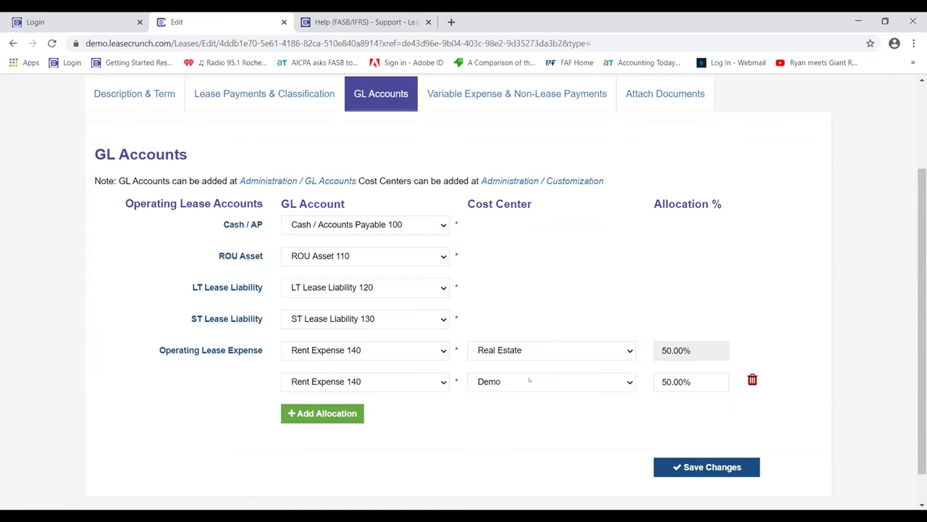
scroll(551, 395, "up", 2)
scroll(321, 253, "down", 1)
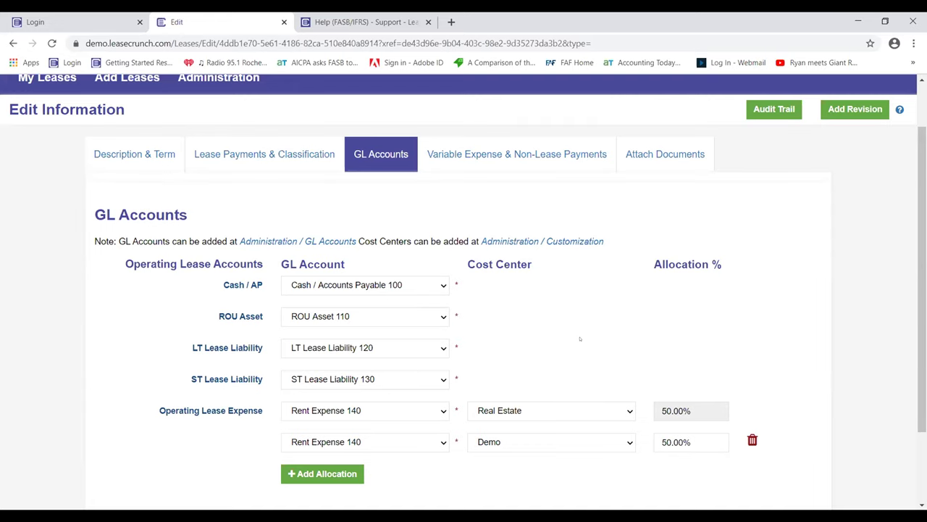
scroll(580, 339, "down", 1)
left_click(695, 467)
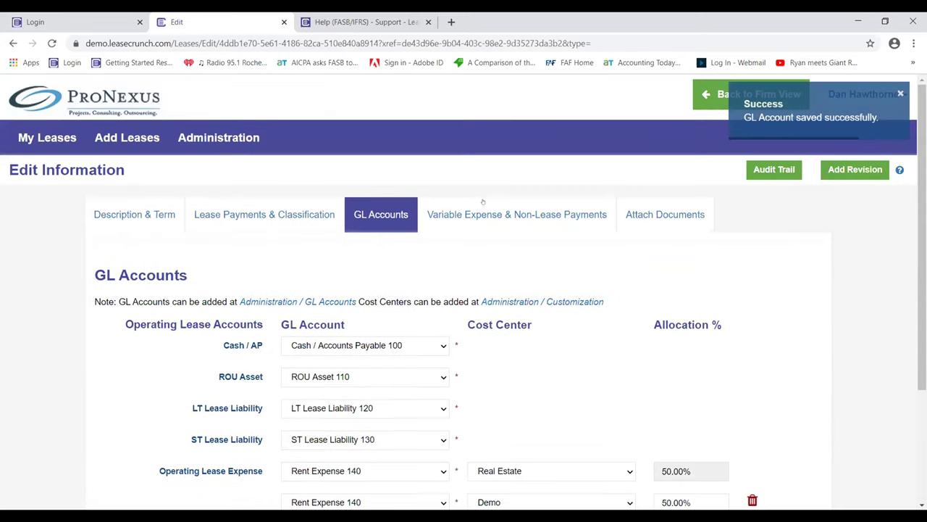
Review the GL account choices for variable expense and non-lease payments, keeping Variable Rent Expense 300.
left_click(482, 214)
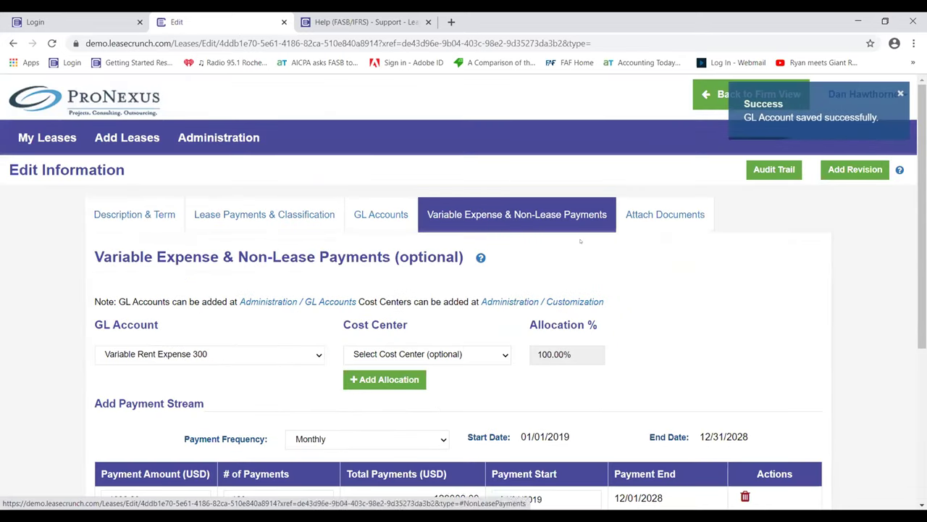
scroll(580, 241, "down", 1)
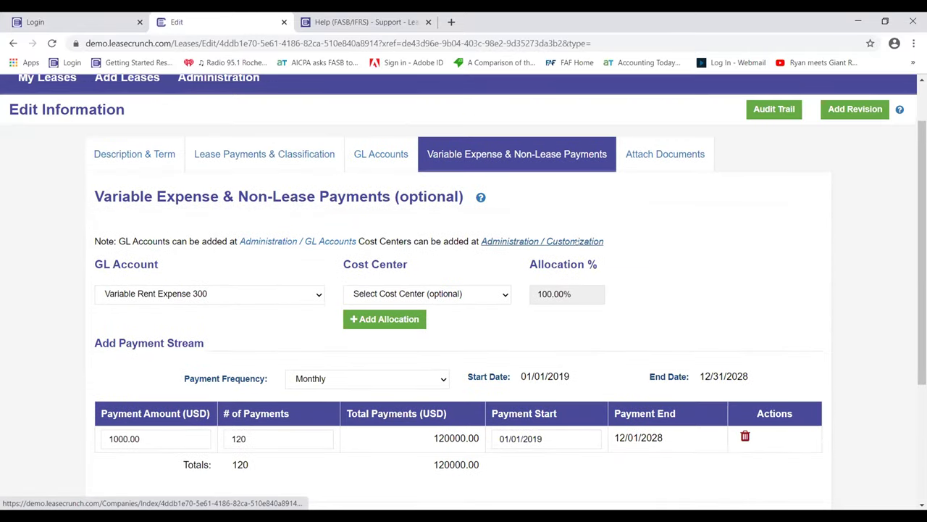
left_click(319, 294)
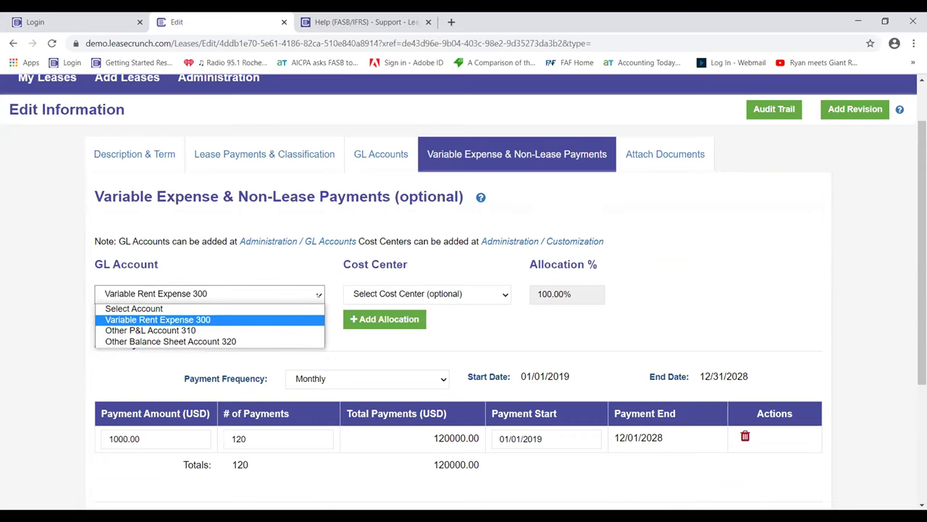
left_click(159, 319)
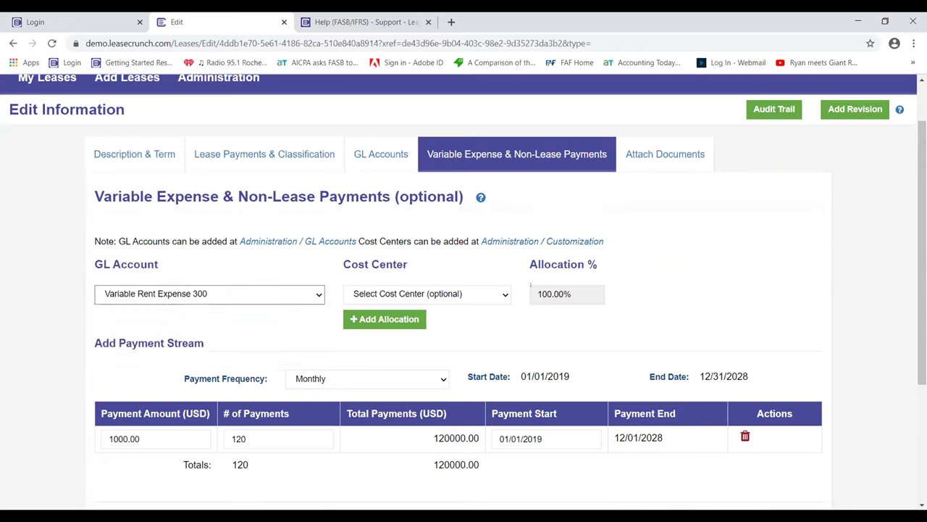
Review the monthly variable expense payment stream and its allocation, and save the non-lease payments.
scroll(531, 285, "down", 2)
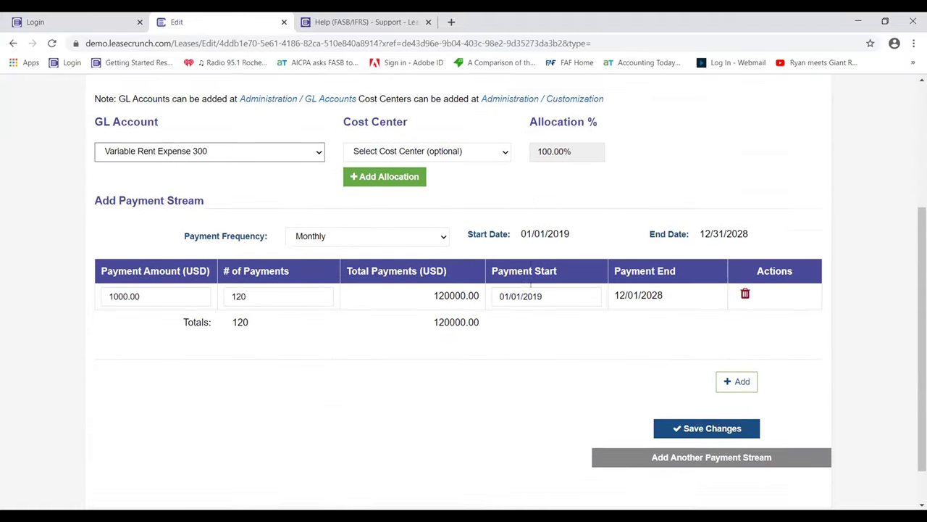
scroll(532, 287, "down", 1)
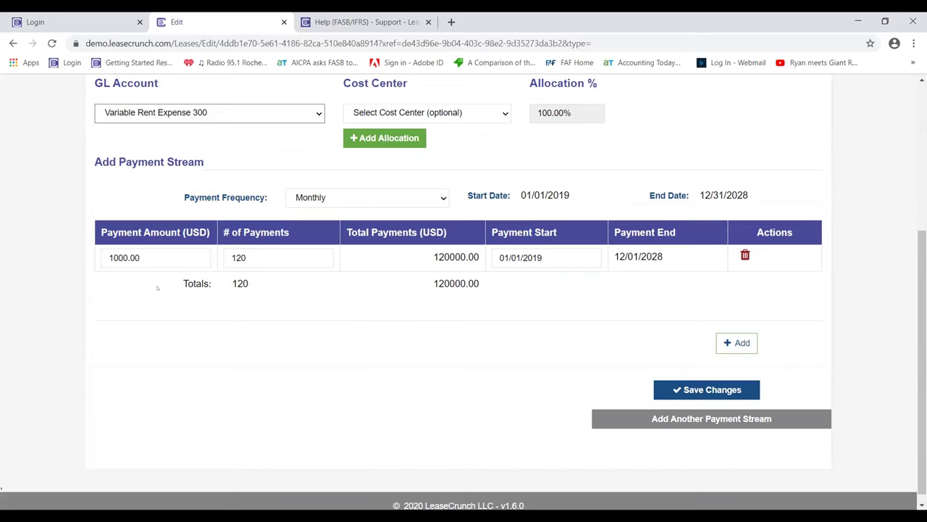
scroll(390, 340, "up", 3)
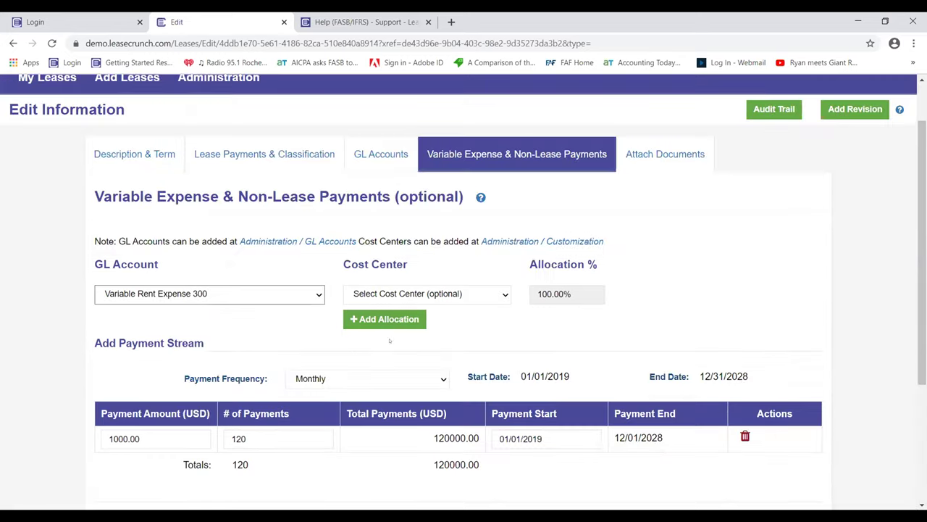
scroll(390, 340, "down", 3)
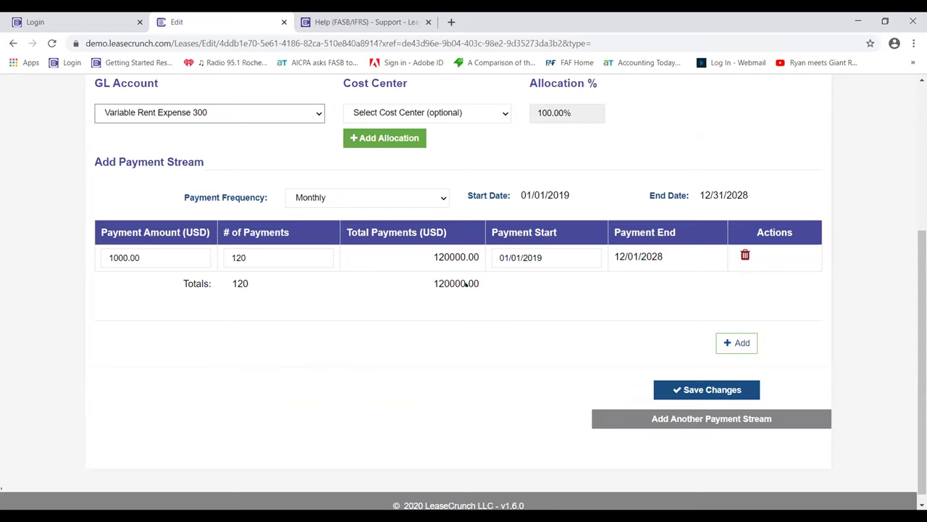
scroll(467, 285, "up", 3)
scroll(819, 293, "down", 3)
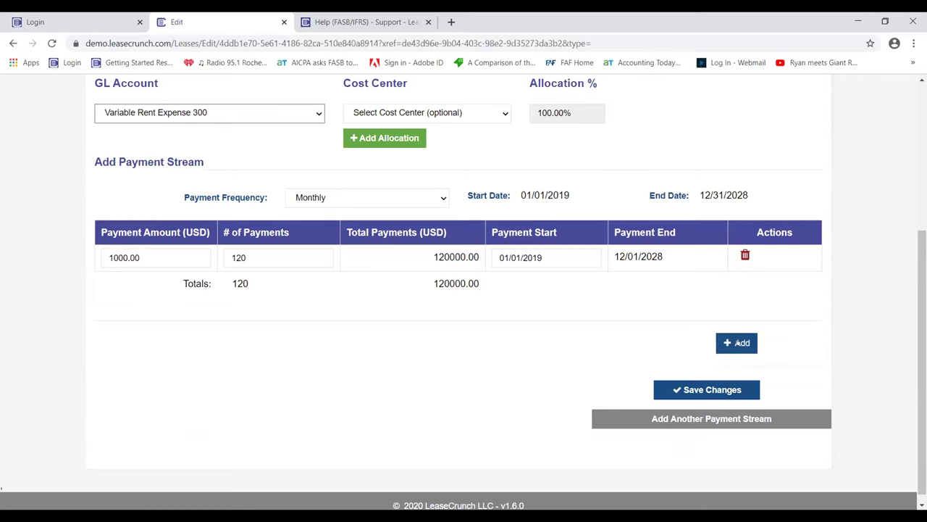
scroll(737, 343, "up", 3)
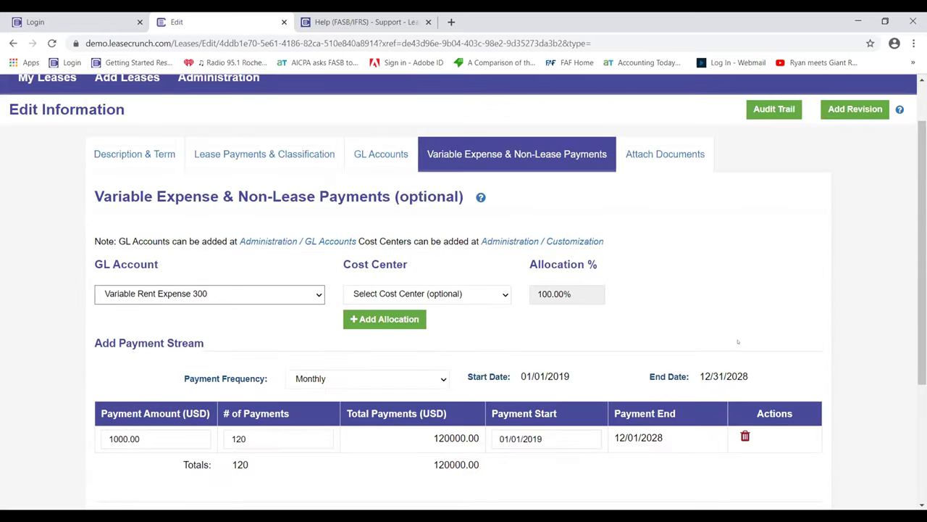
scroll(738, 342, "down", 1)
scroll(738, 341, "up", 2)
scroll(737, 341, "down", 1)
scroll(737, 342, "down", 3)
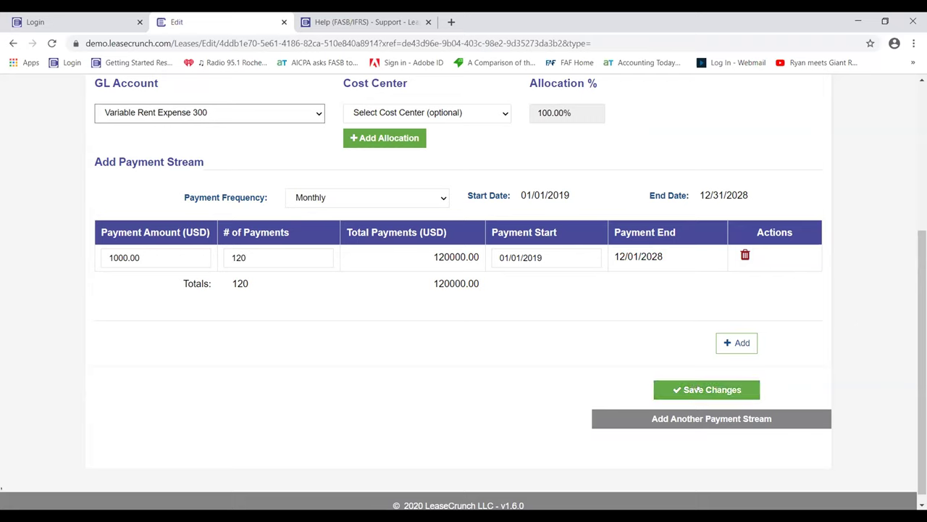
left_click(700, 390)
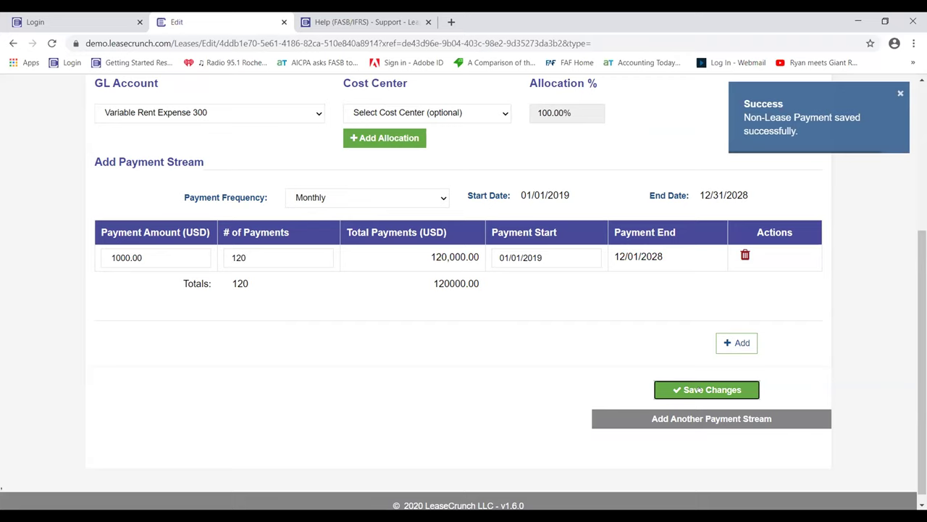
View the lease's attached documents and the document upload form, and close the form without uploading a file.
scroll(668, 382, "up", 3)
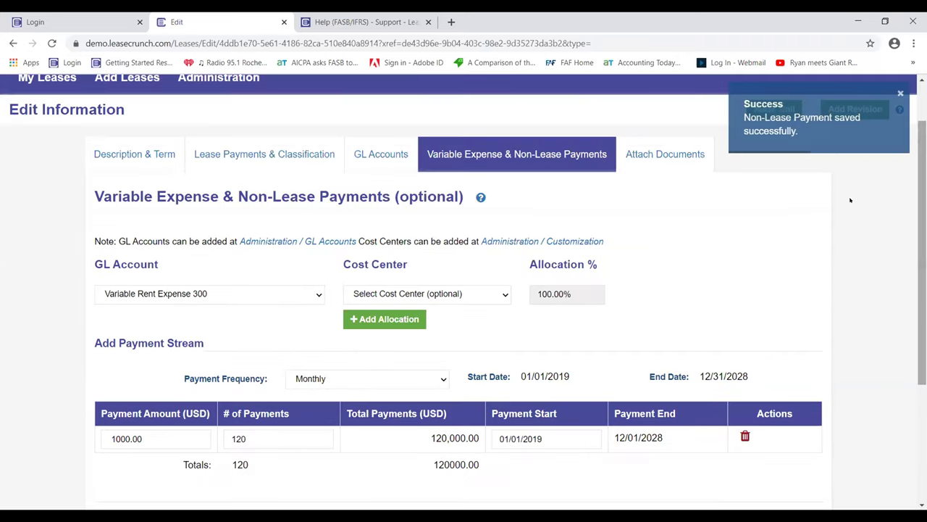
left_click(647, 155)
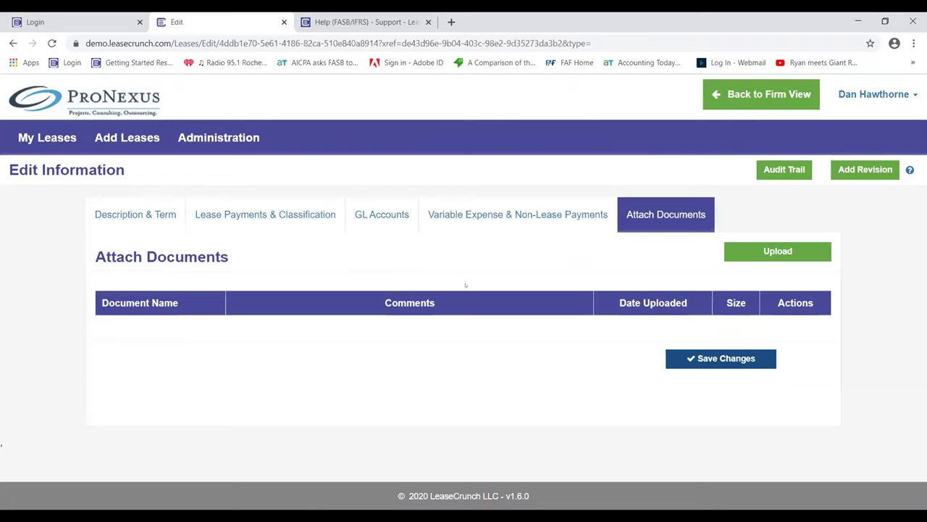
left_click(780, 251)
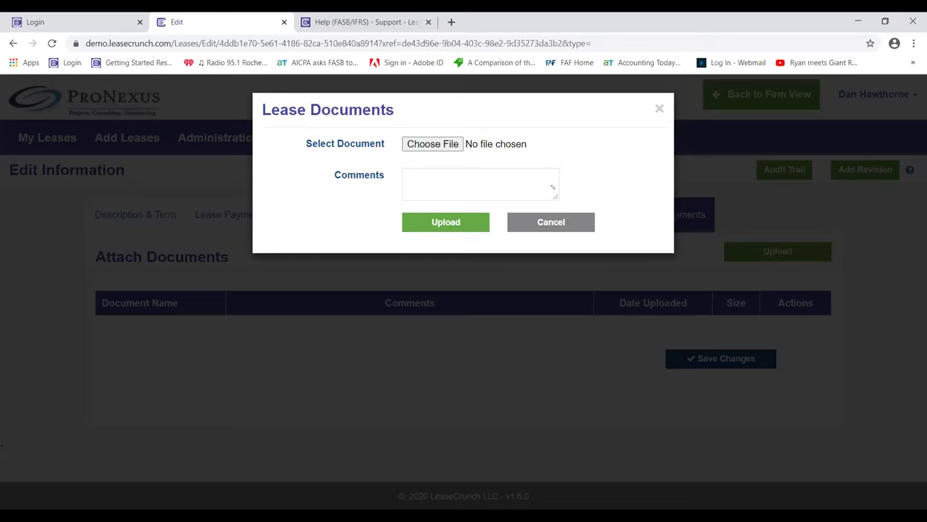
left_click(659, 108)
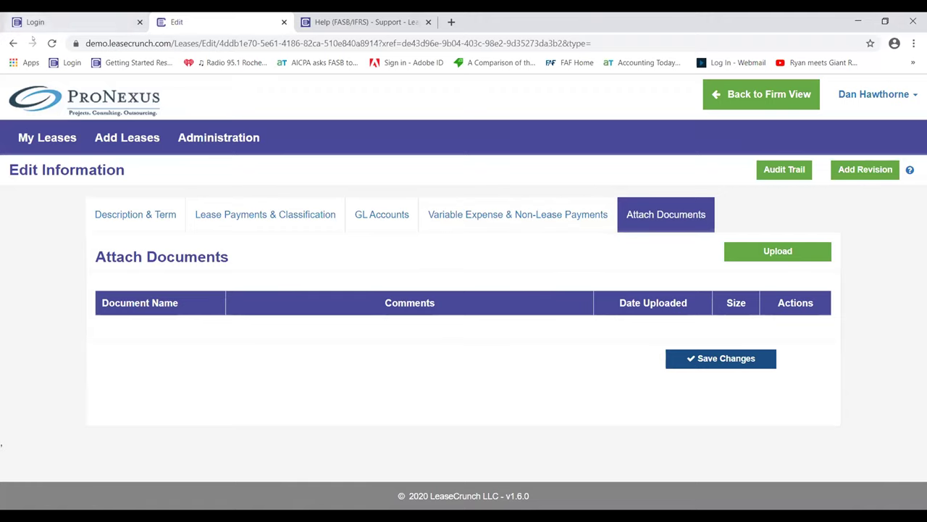
Return to My Leases and apply the Pittsford custom view to the lease list.
left_click(48, 137)
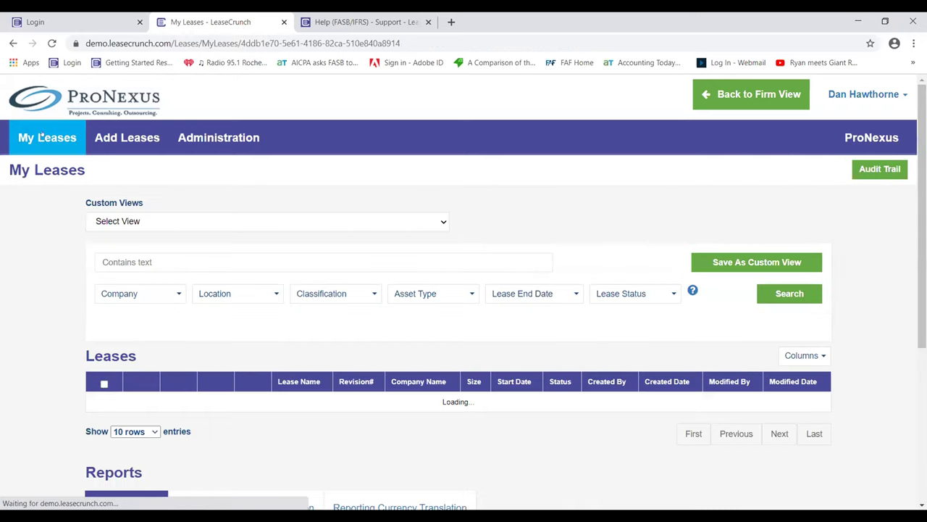
scroll(382, 388, "down", 3)
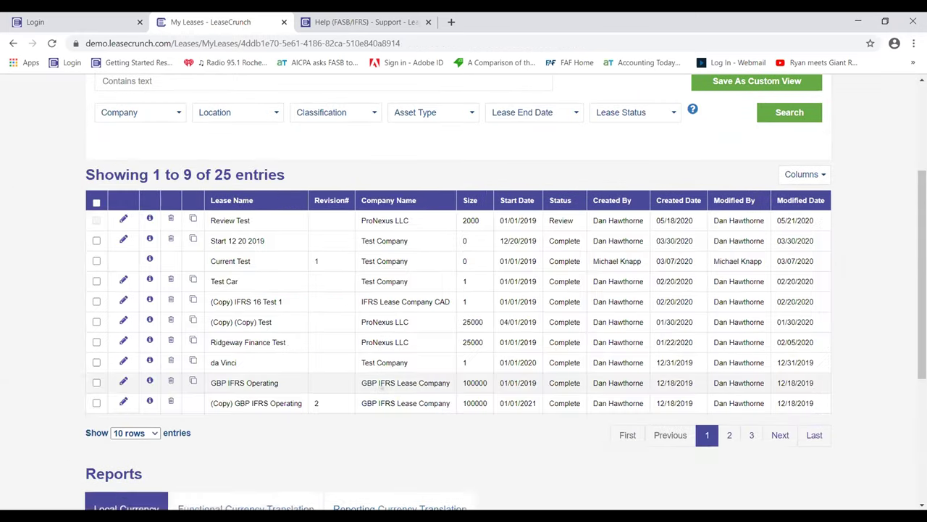
scroll(382, 388, "up", 2)
left_click(145, 160)
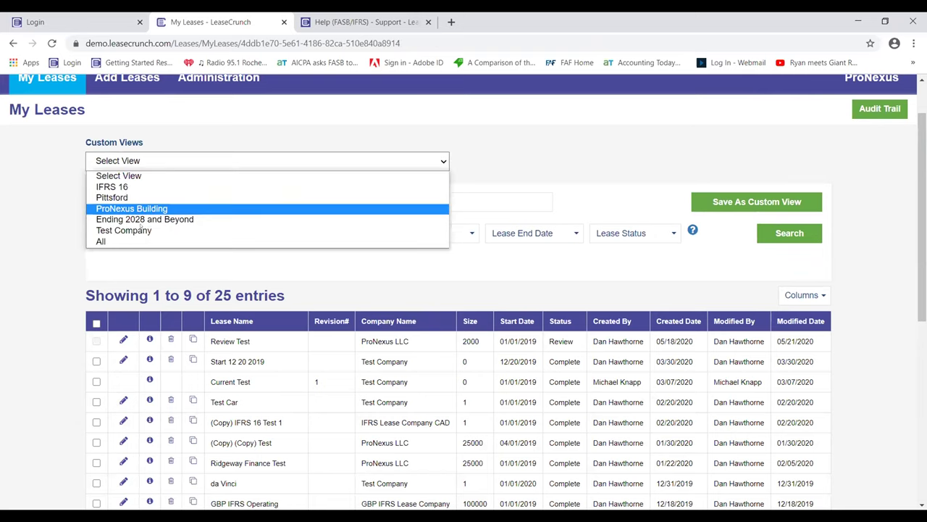
left_click(112, 197)
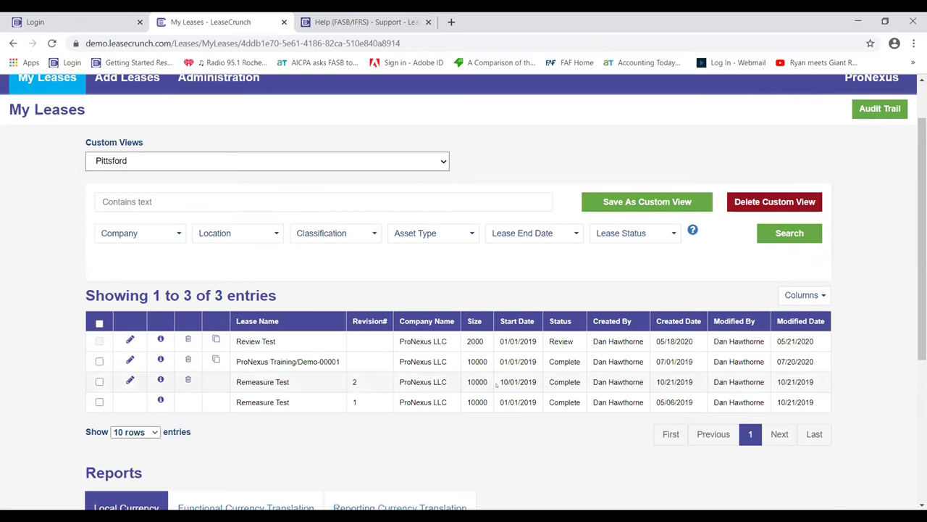
Open the details of Remeasure Test revision 2 and examine its revision start date, revision type and comments.
scroll(497, 384, "down", 2)
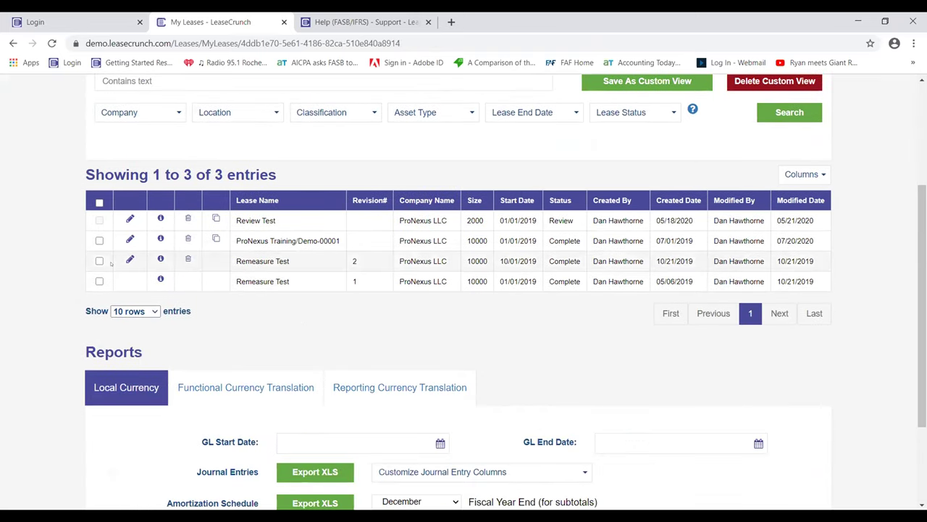
left_click(159, 262)
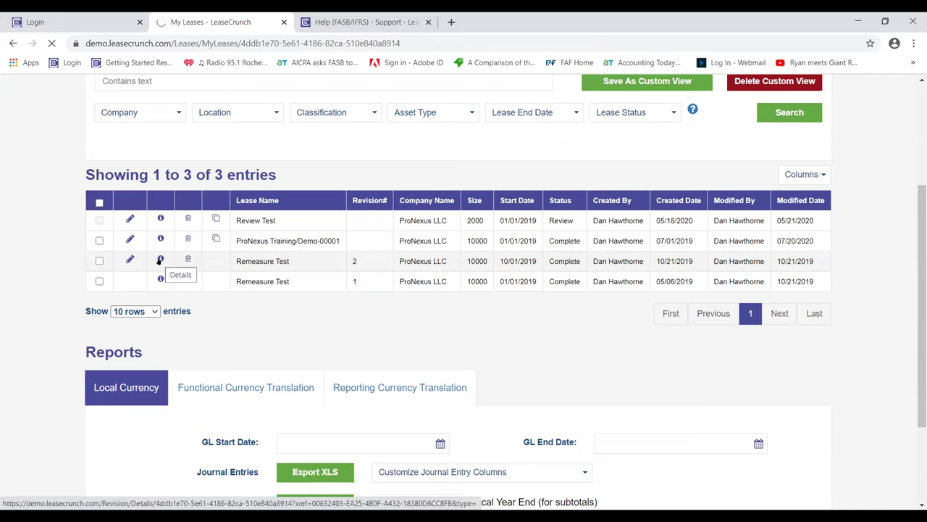
left_click(160, 260)
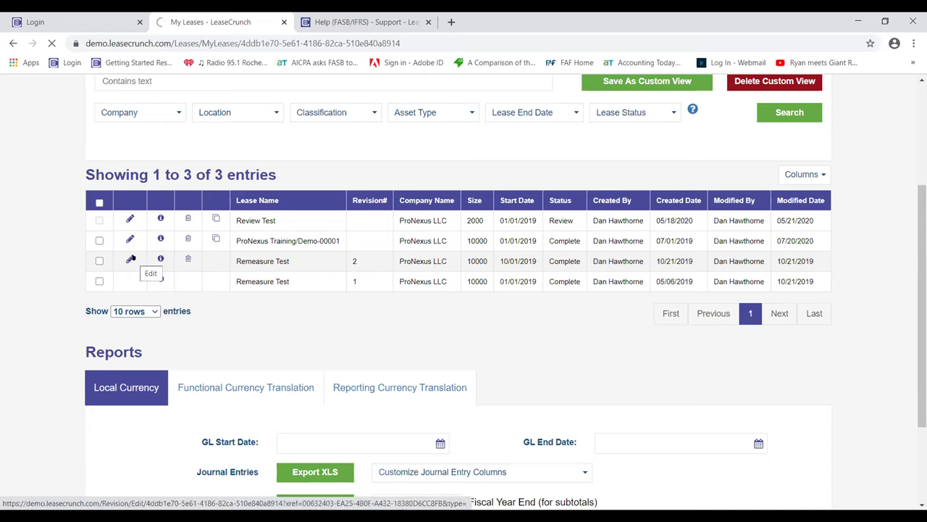
left_click(130, 259)
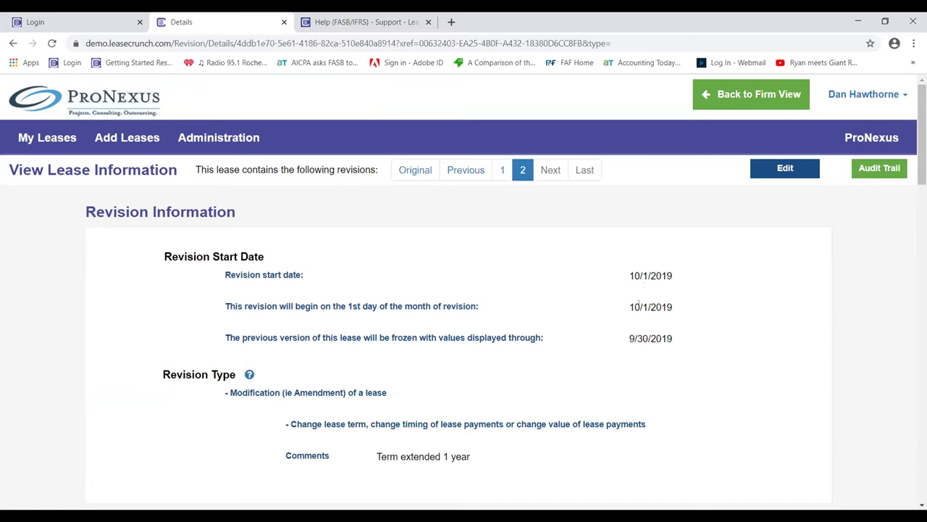
scroll(519, 311, "down", 1)
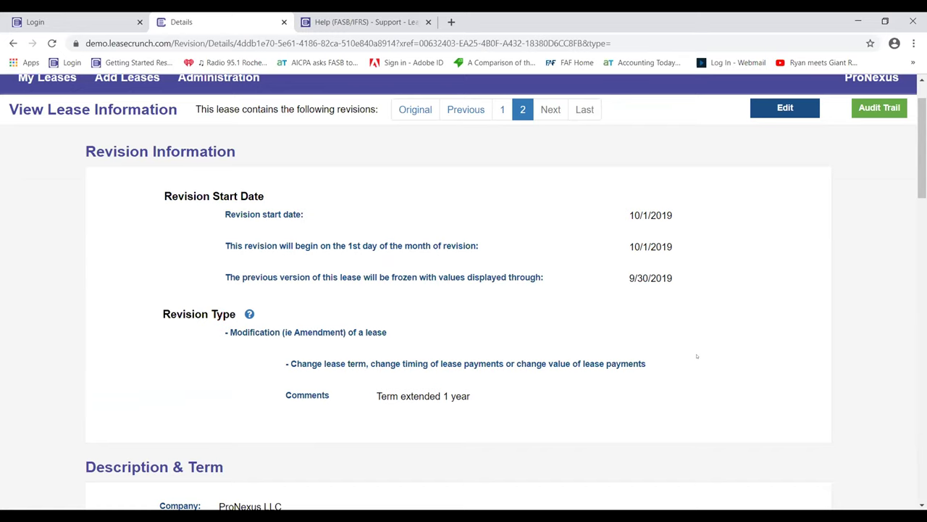
scroll(697, 356, "down", 3)
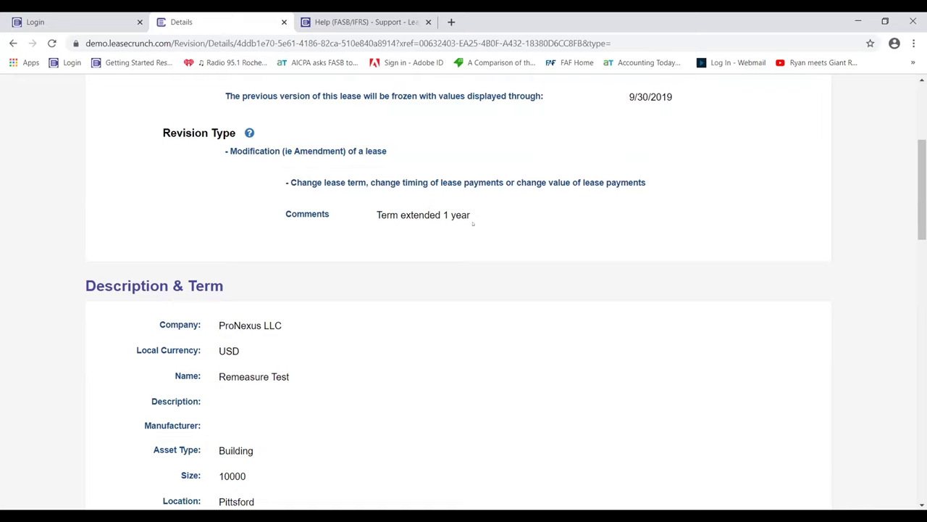
Examine the revised lease's description and term, including its start date, end date, term and ROU asset life.
scroll(476, 292, "down", 3)
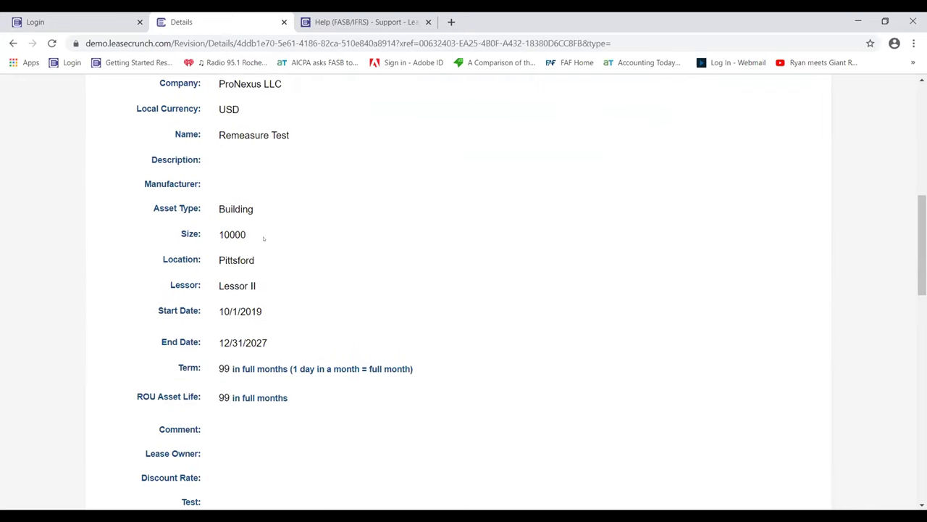
scroll(264, 239, "up", 1)
scroll(280, 240, "down", 3)
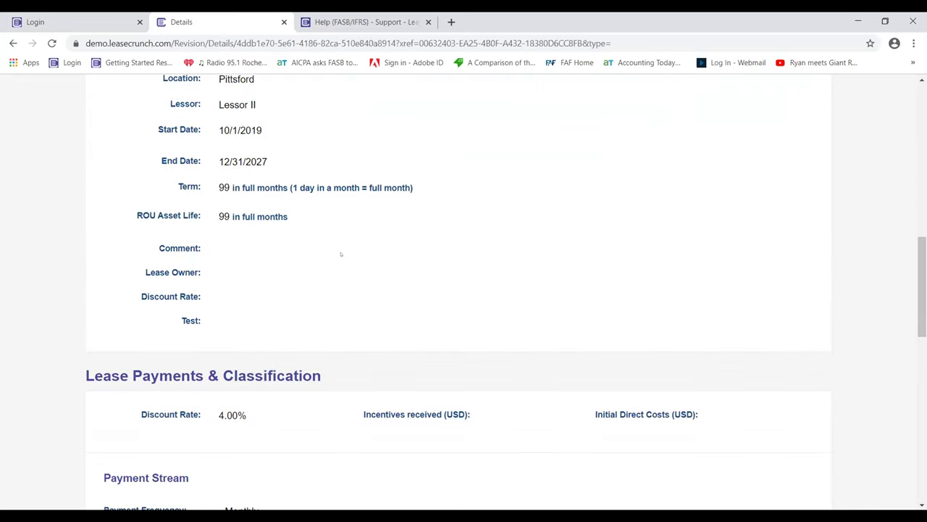
scroll(341, 254, "down", 2)
scroll(352, 263, "up", 5)
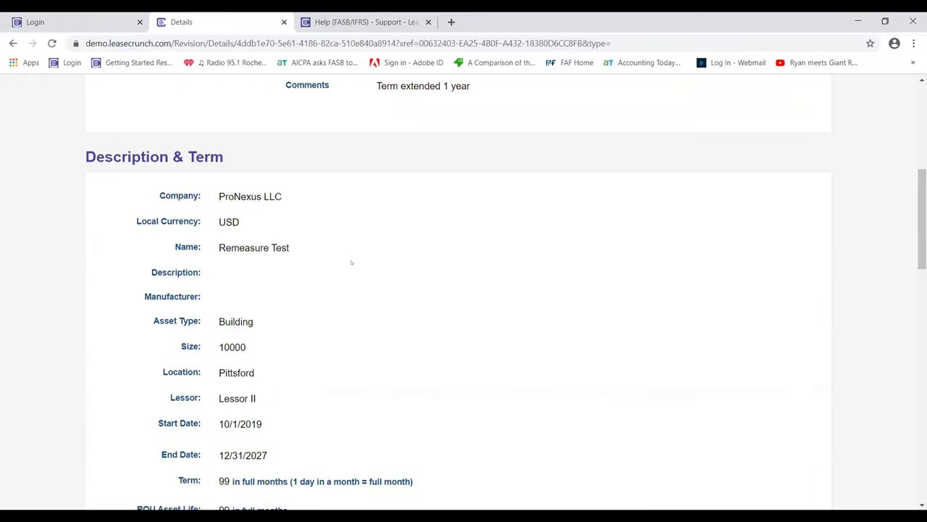
scroll(352, 263, "down", 2)
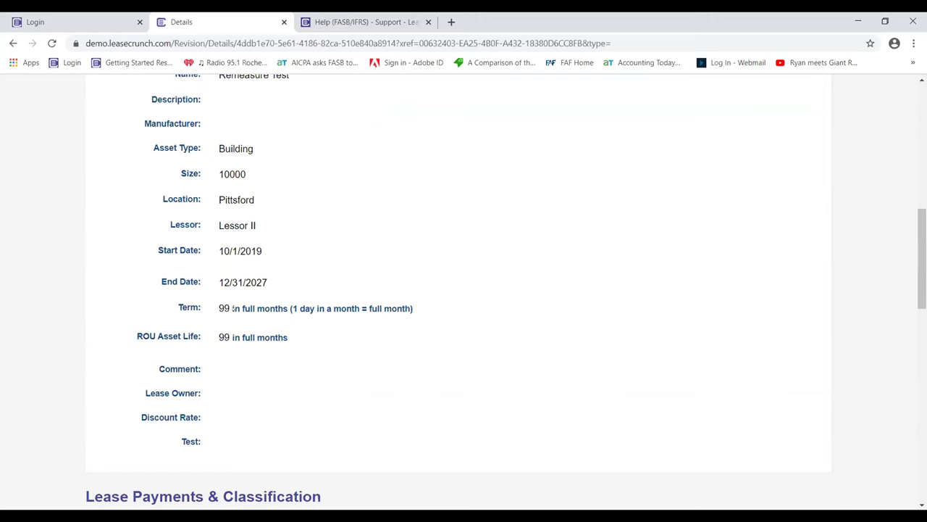
scroll(528, 331, "up", 3)
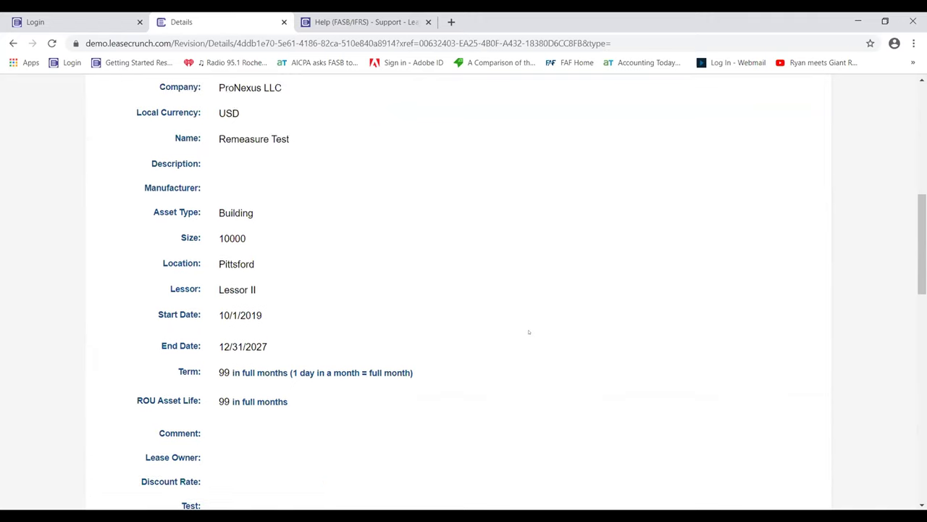
scroll(535, 326, "down", 1)
scroll(536, 326, "down", 3)
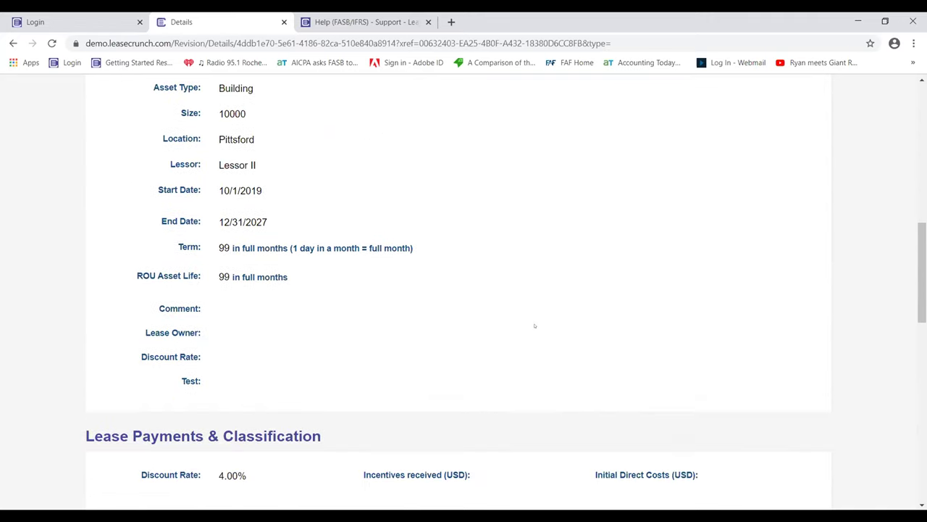
scroll(528, 326, "up", 2)
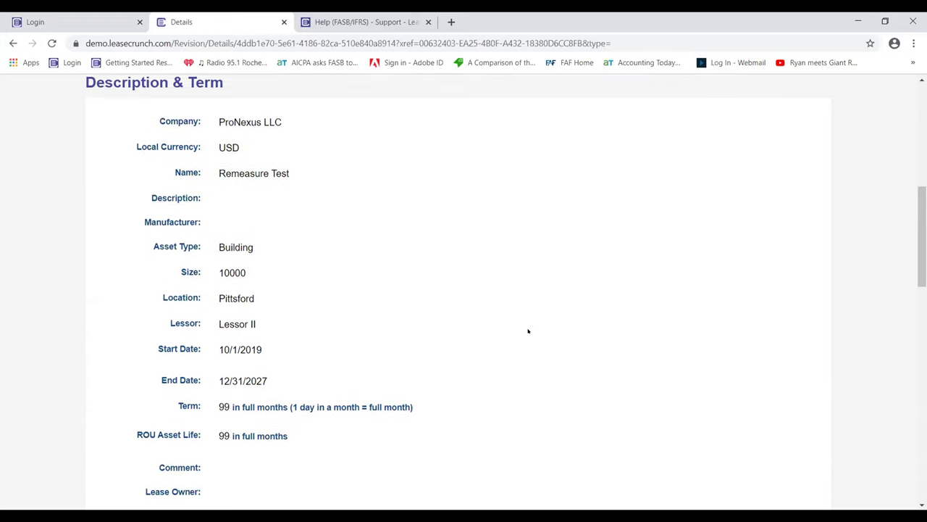
scroll(528, 331, "down", 2)
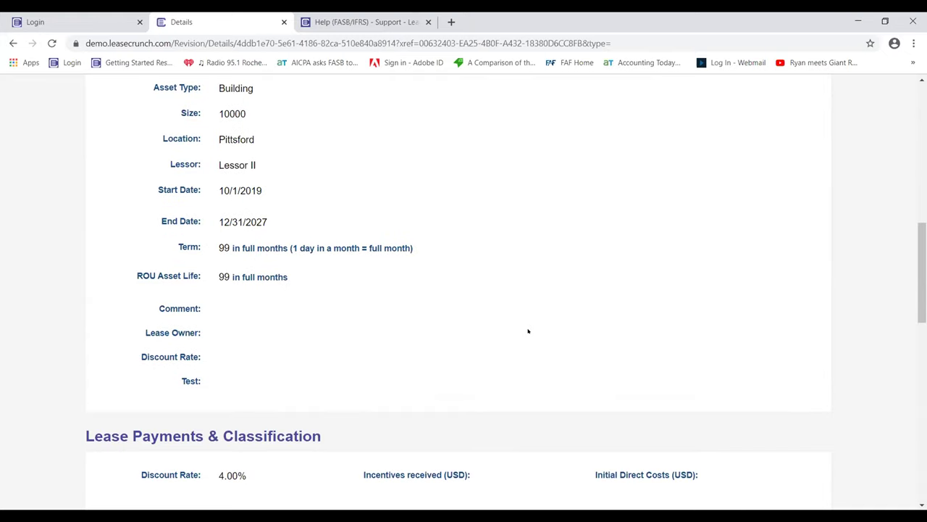
scroll(286, 295, "down", 1)
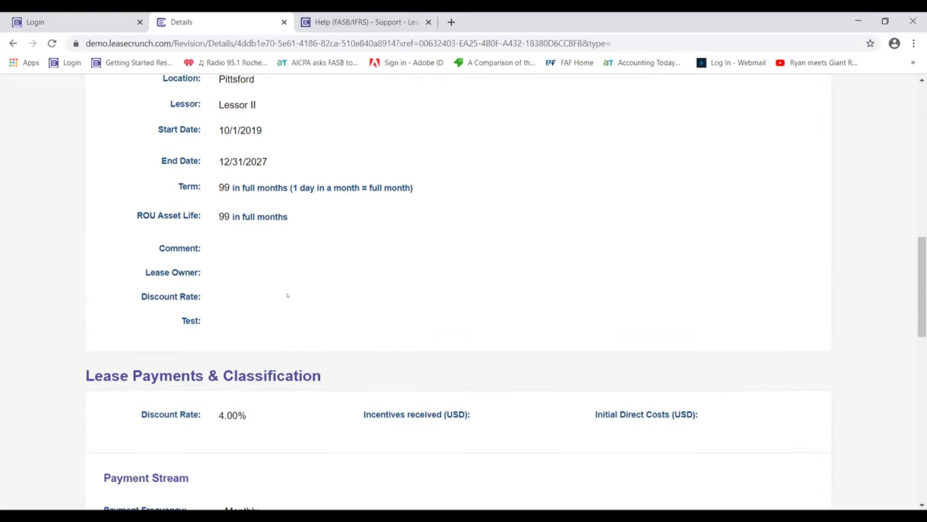
Examine the revised lease's discount rate, payment stream, classification, GL accounts, non-lease payments and attached documents.
scroll(287, 295, "down", 5)
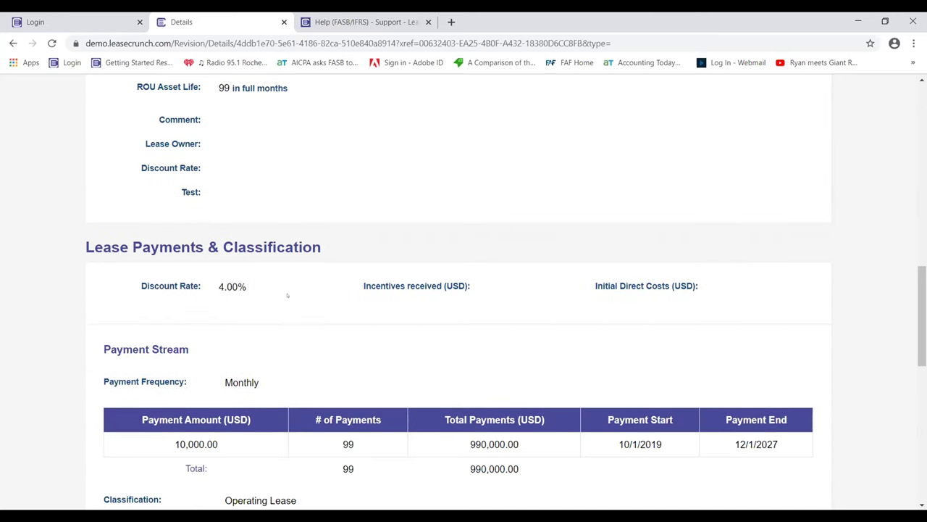
scroll(358, 300, "up", 2)
scroll(357, 299, "down", 2)
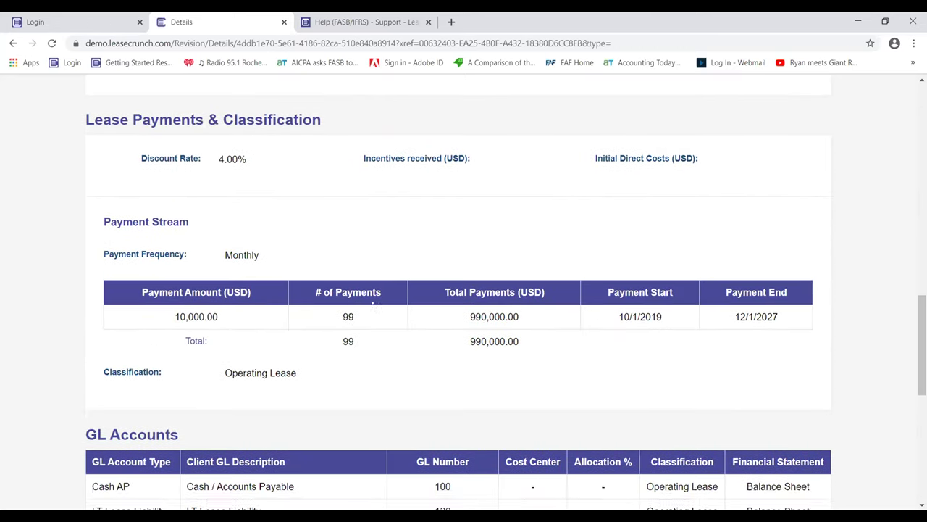
scroll(451, 280, "down", 4)
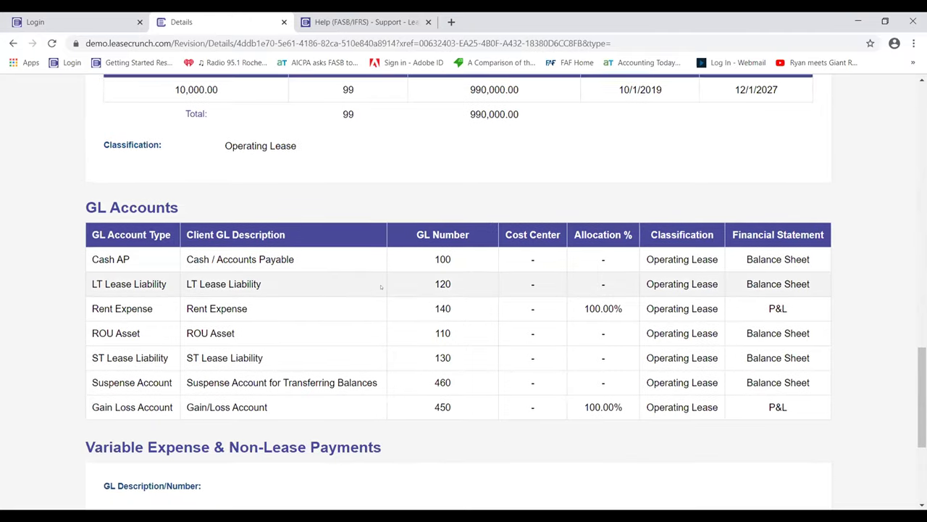
scroll(389, 288, "down", 2)
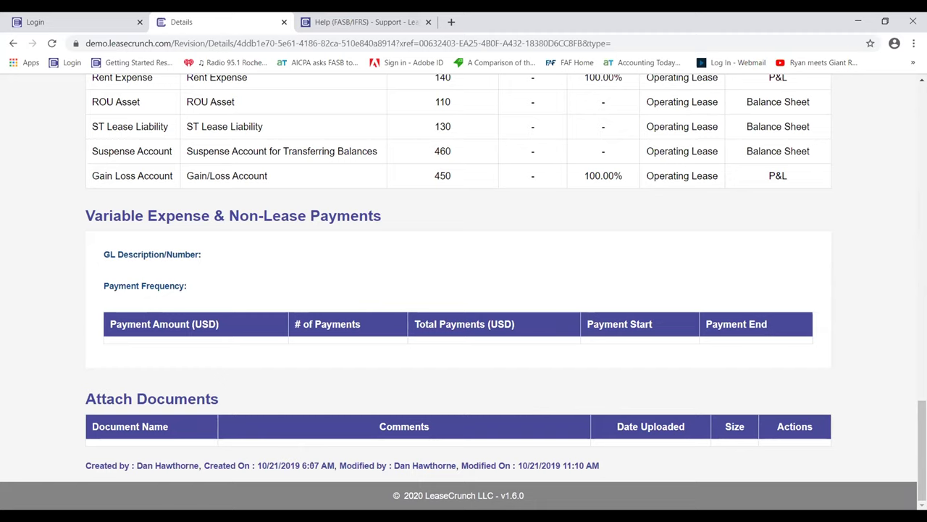
scroll(752, 456, "up", 16)
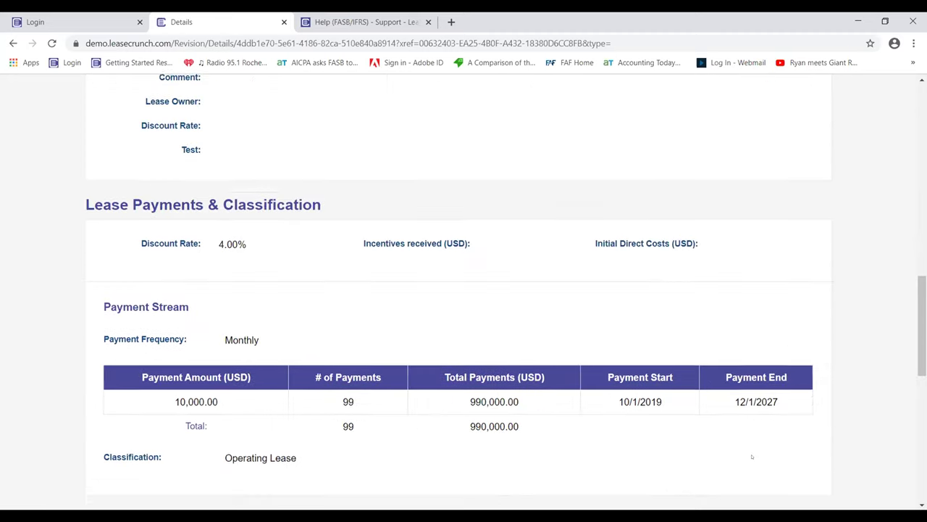
scroll(752, 457, "up", 3)
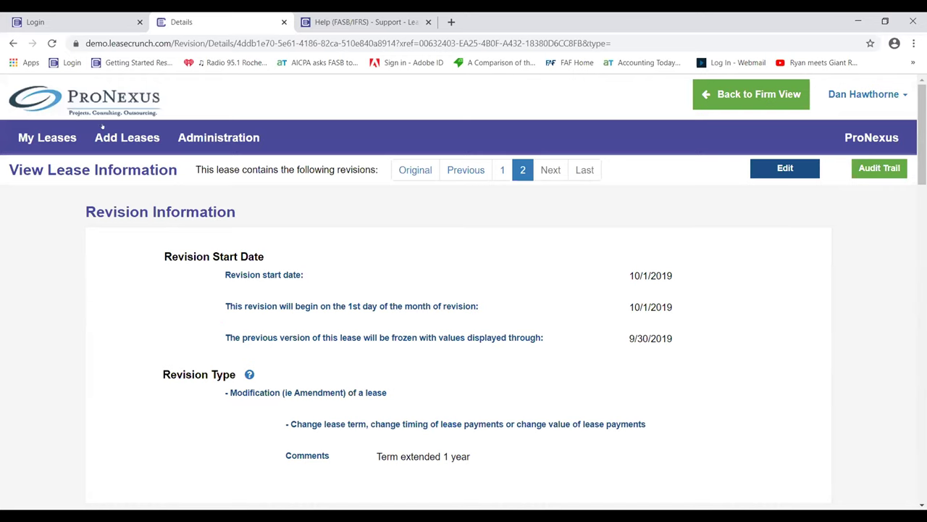
Return to My Leases, filter the list with the Pittsford custom view, and open the Review Test lease for editing.
left_click(41, 138)
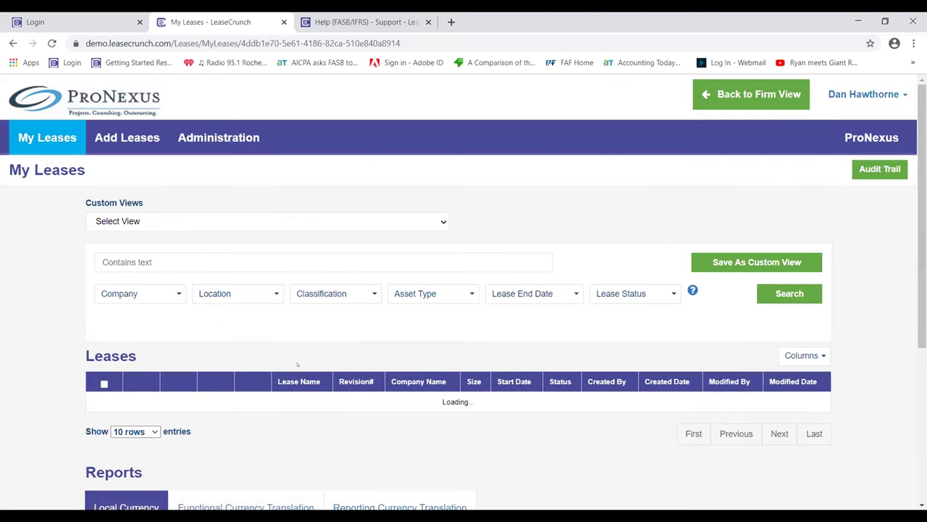
left_click(443, 222)
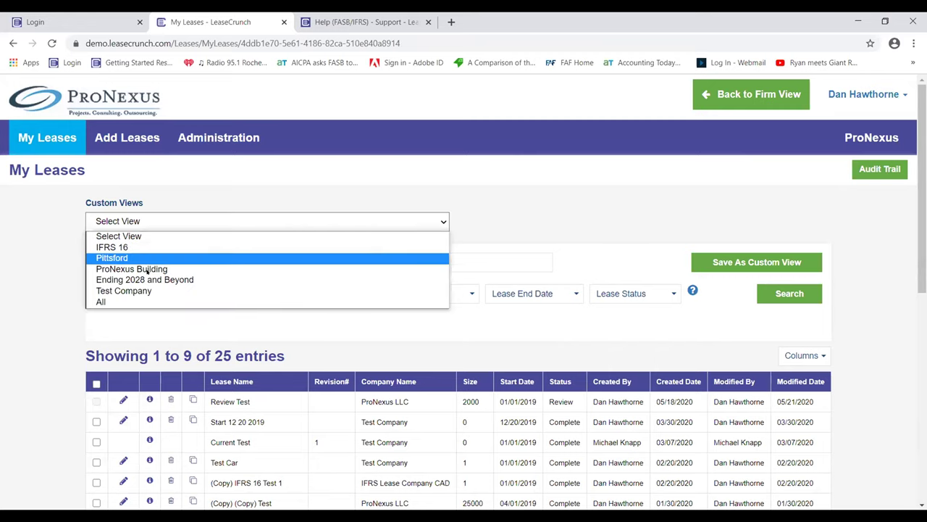
left_click(124, 259)
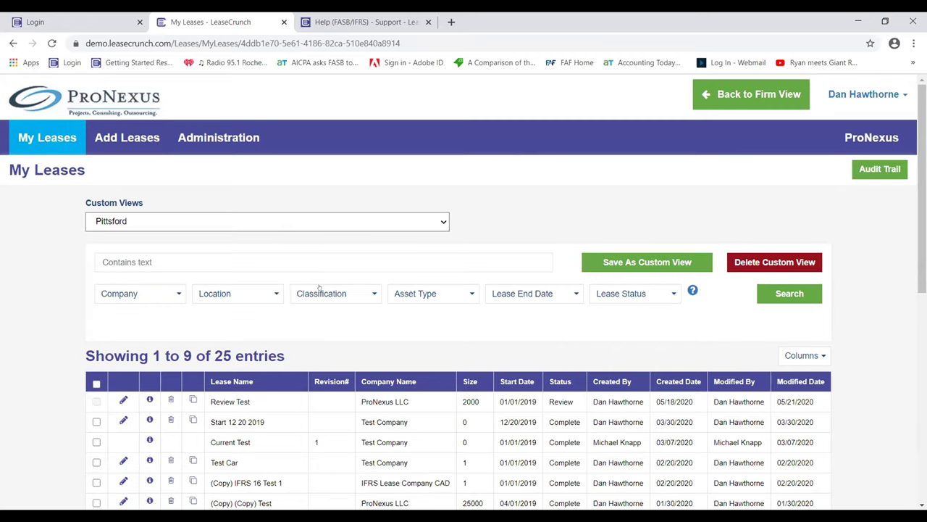
scroll(358, 418, "down", 2)
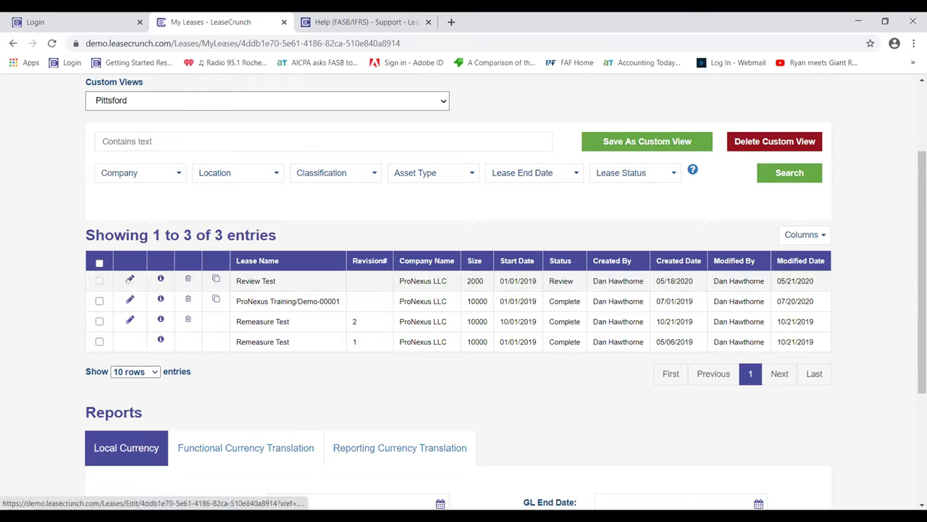
left_click(131, 279)
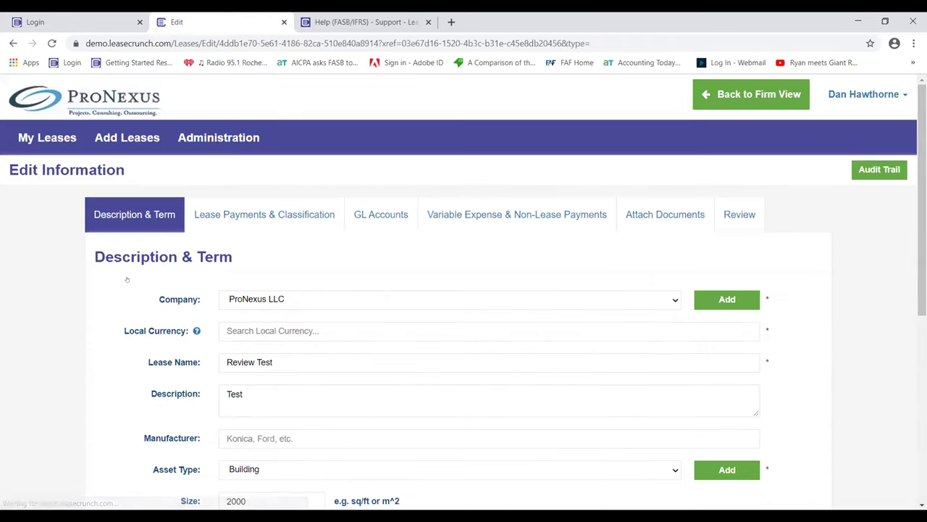
Look over the Review Test lease's description and term, and its review section with the reviewers to notify.
scroll(341, 255, "down", 6)
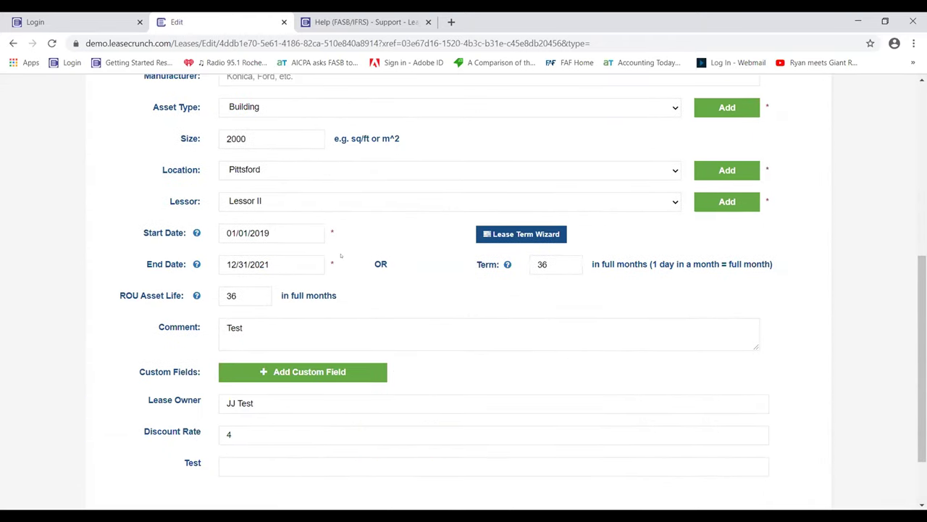
scroll(341, 256, "up", 3)
scroll(340, 255, "up", 3)
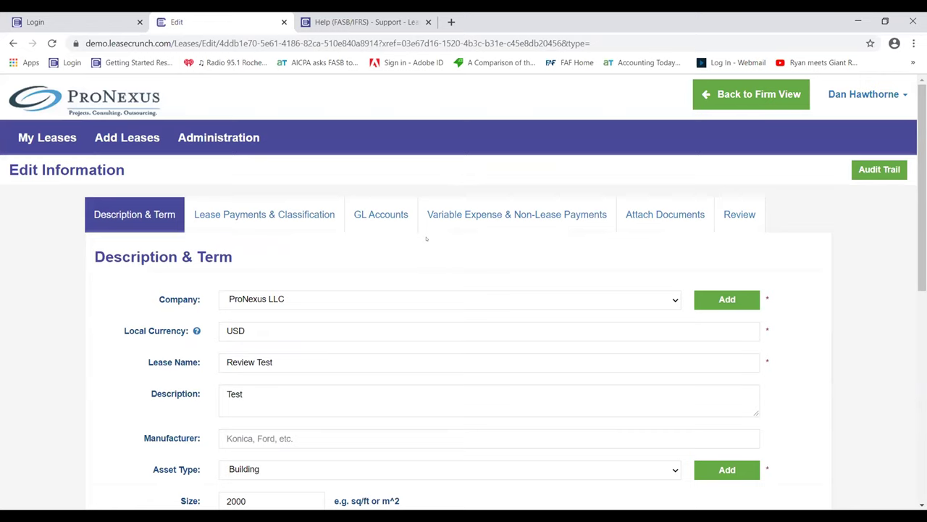
left_click(738, 216)
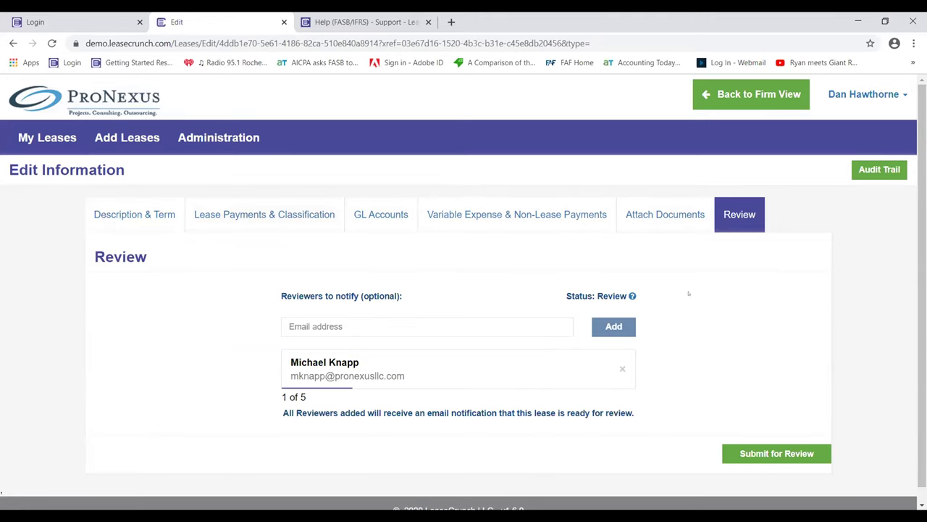
scroll(626, 292, "down", 1)
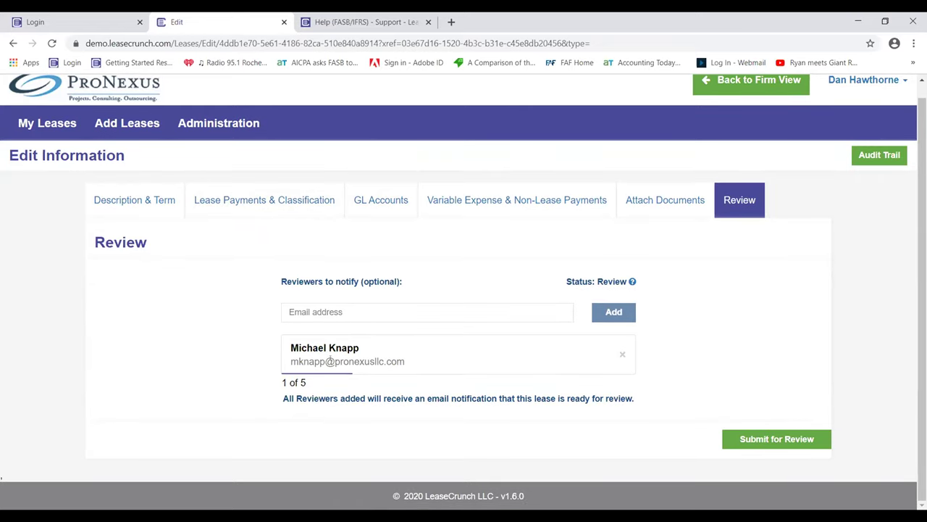
left_click(601, 310)
scroll(518, 356, "up", 1)
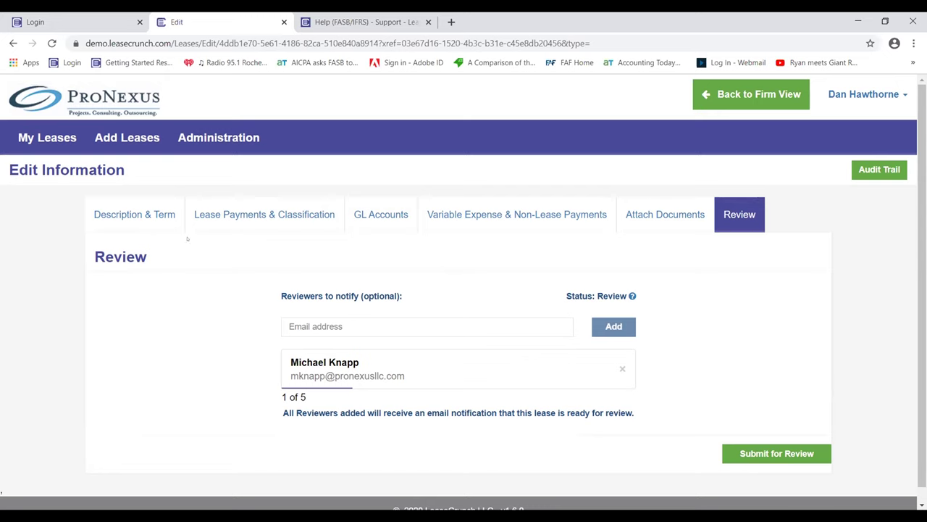
Go back to My Leases, reapply the Pittsford custom view and select the ProNexus Training/Demo-00001 lease for reporting.
left_click(47, 138)
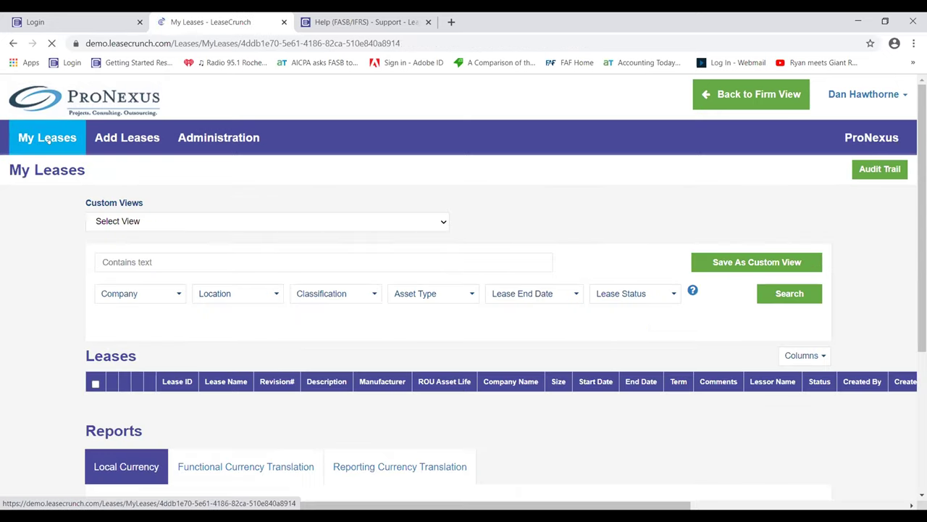
left_click(443, 223)
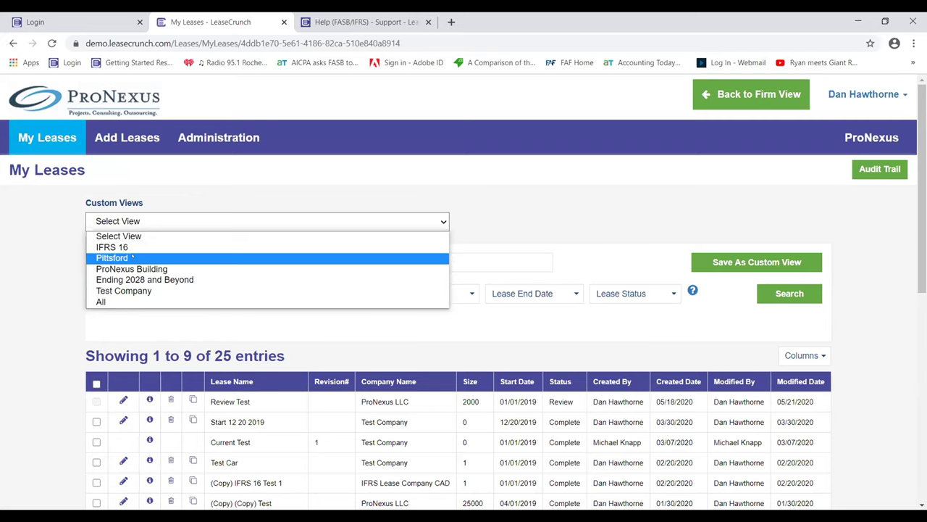
left_click(252, 259)
scroll(390, 341, "down", 3)
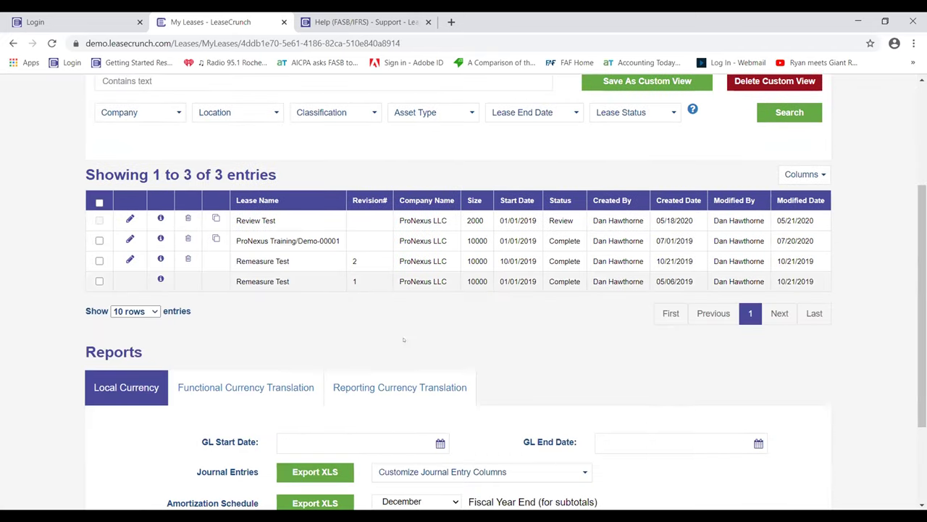
left_click(99, 240)
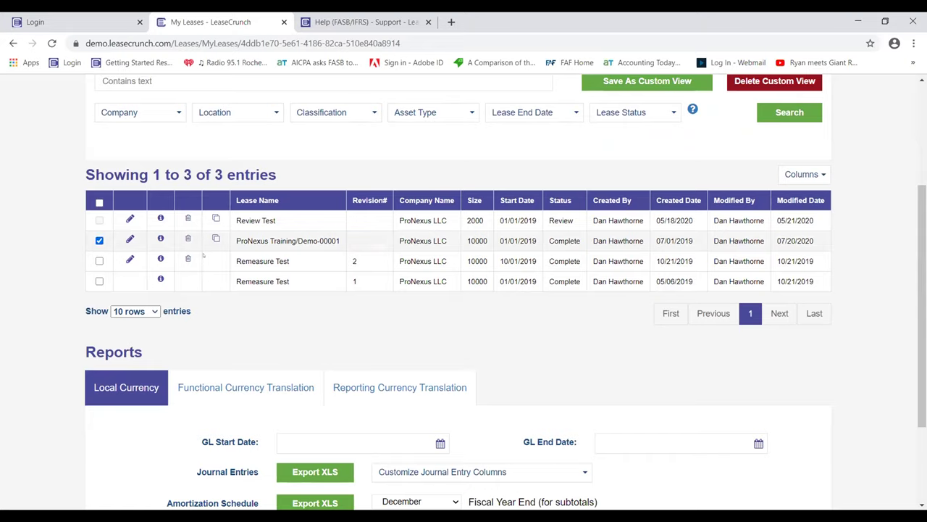
Set the report period for the selected lease to a GL start date of Jan-2019 and a GL end date of Dec-2019.
scroll(397, 324, "up", 2)
scroll(396, 324, "up", 1)
scroll(396, 324, "down", 5)
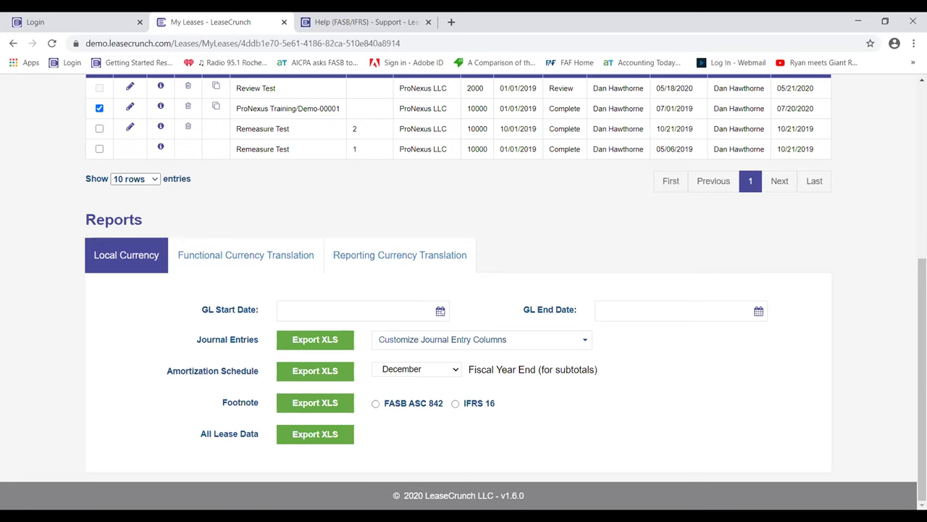
left_click(440, 310)
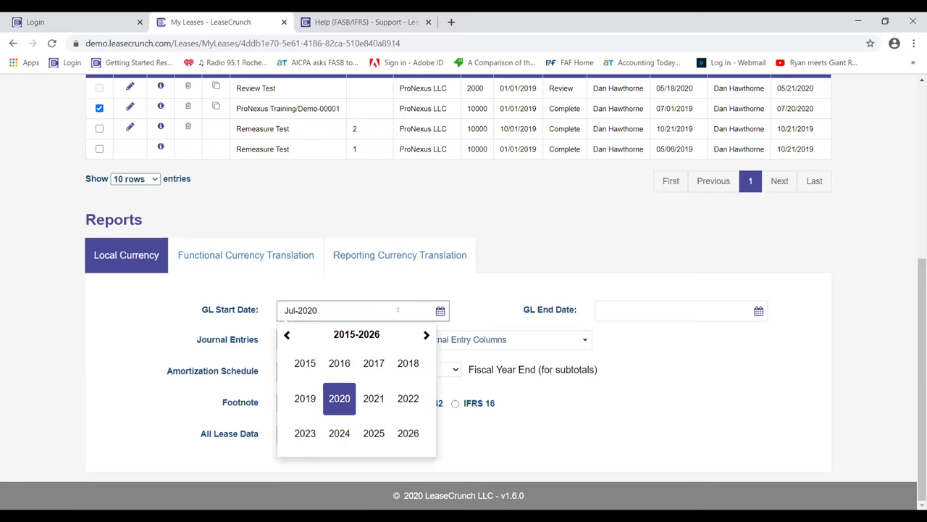
left_click(305, 398)
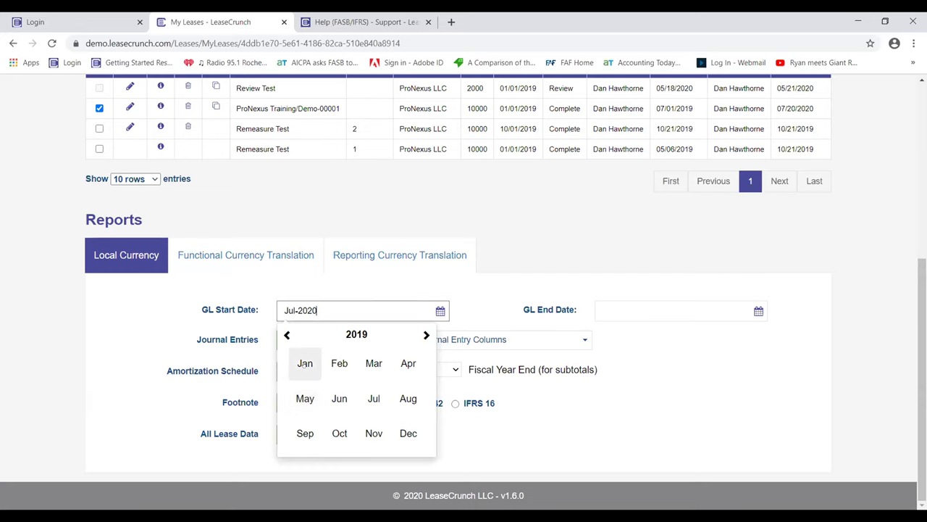
left_click(304, 362)
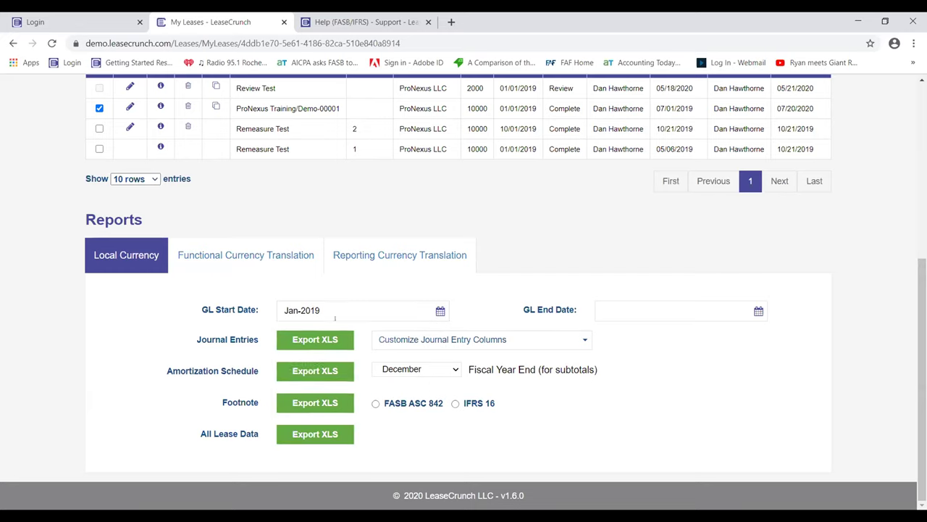
left_click(753, 311)
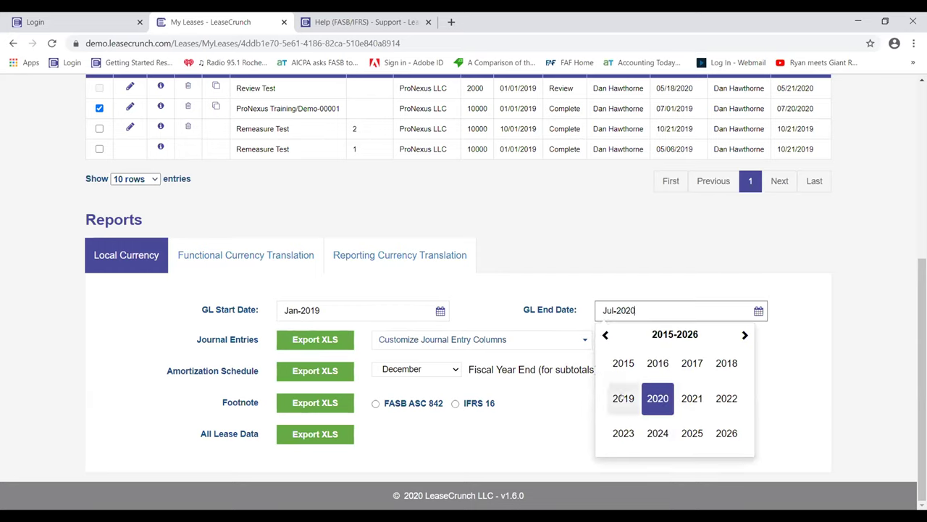
left_click(623, 398)
left_click(724, 432)
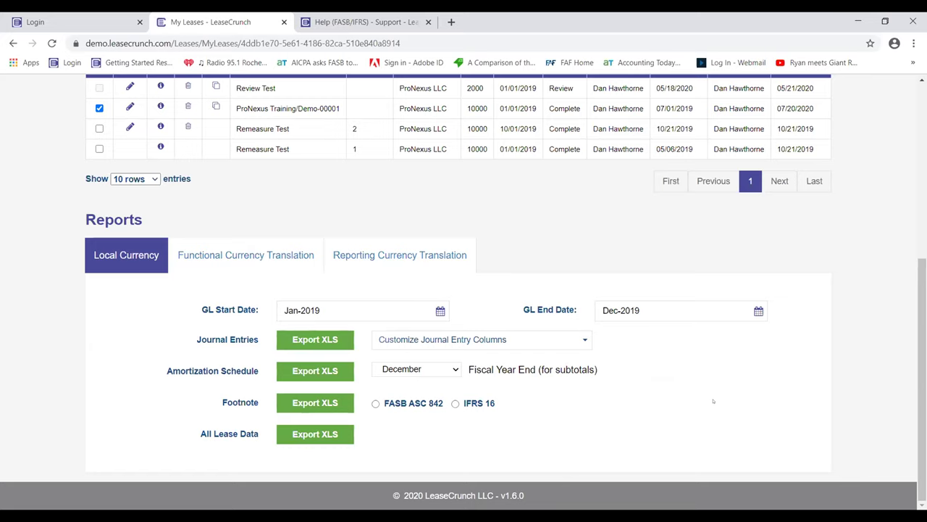
Export the All Lease Data report to Excel and open the downloaded All_Lease_Data.xlsx.
left_click(323, 434)
left_click(322, 434)
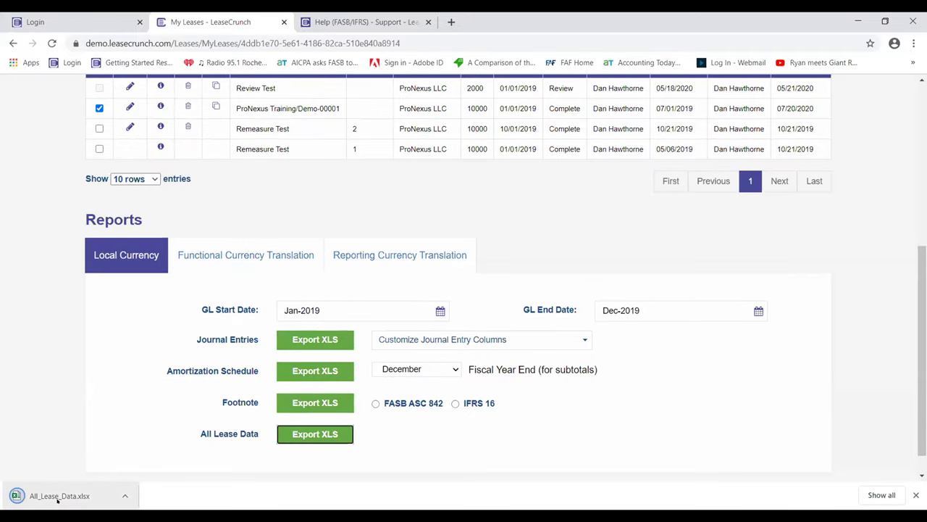
left_click(57, 500)
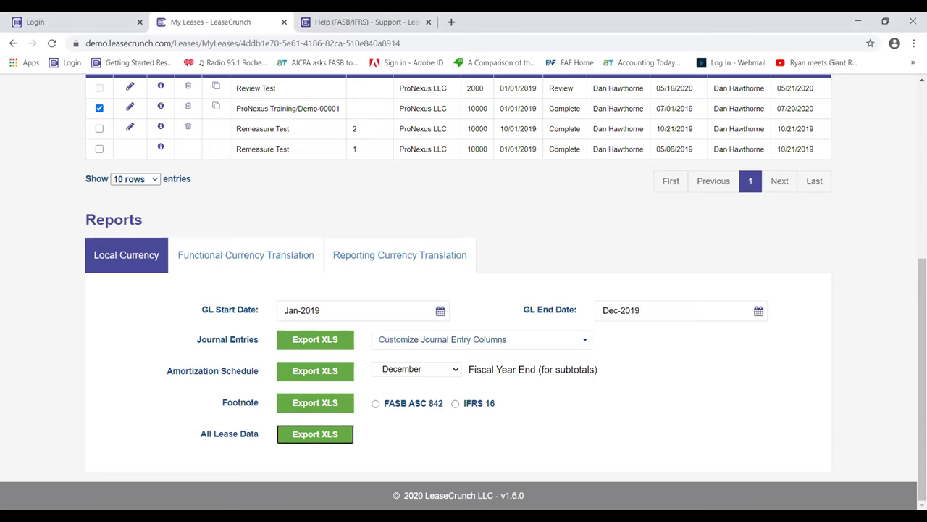
Export the journal entries and the amortization schedule to Excel, and open the downloaded Amortization.xlsx.
left_click(307, 339)
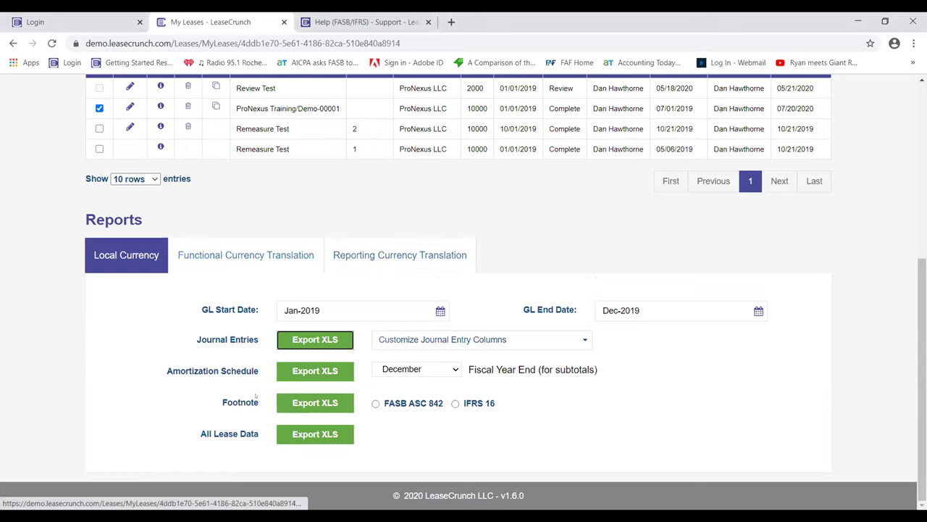
left_click(306, 372)
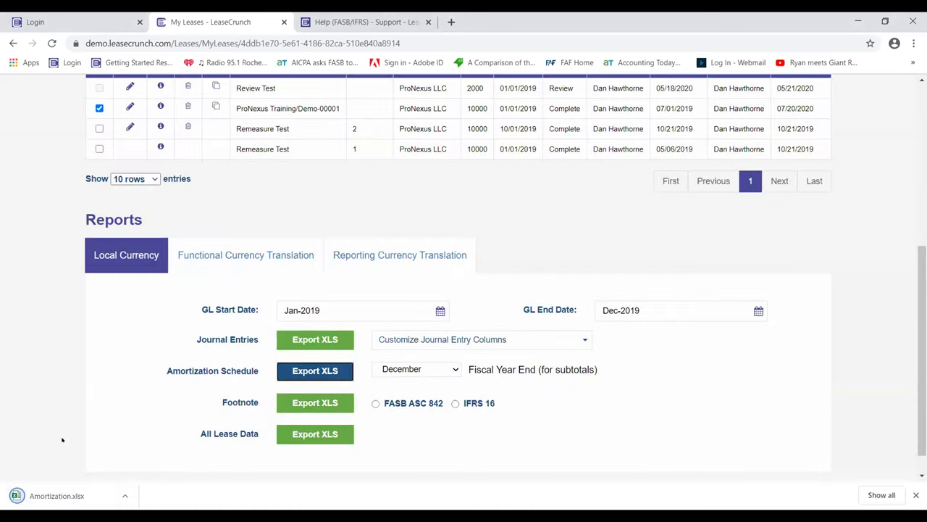
left_click(72, 496)
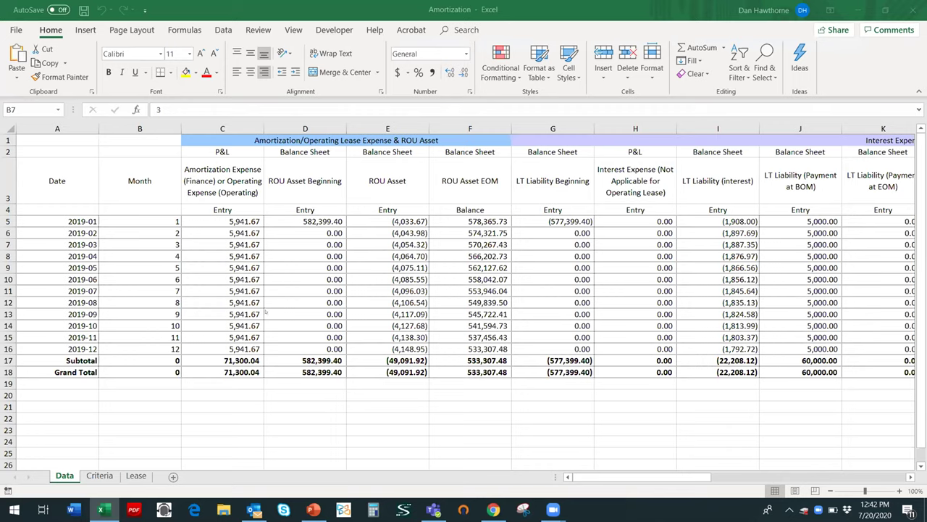
Look over the Amortization workbook's monthly data and subtotals, its Lease sheet and its Criteria sheet, ending on the Data sheet.
scroll(449, 319, "down", 1)
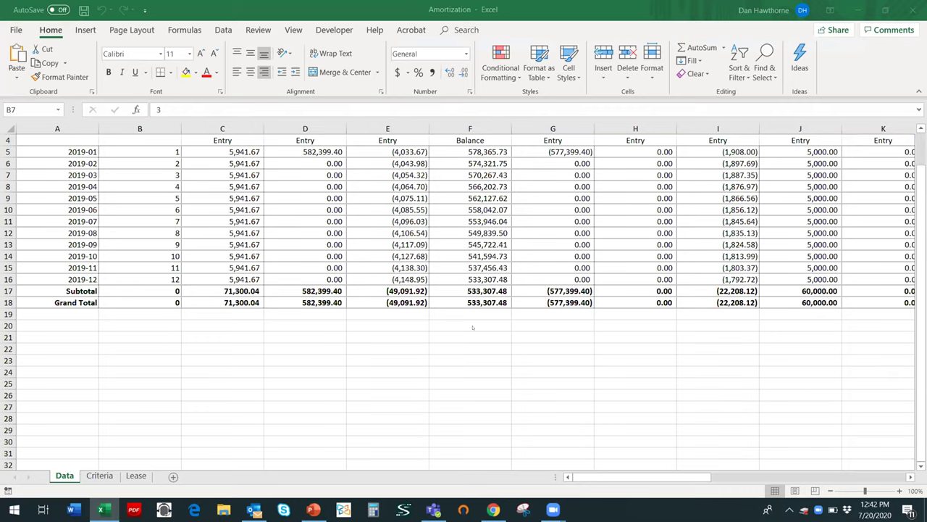
scroll(472, 327, "up", 1)
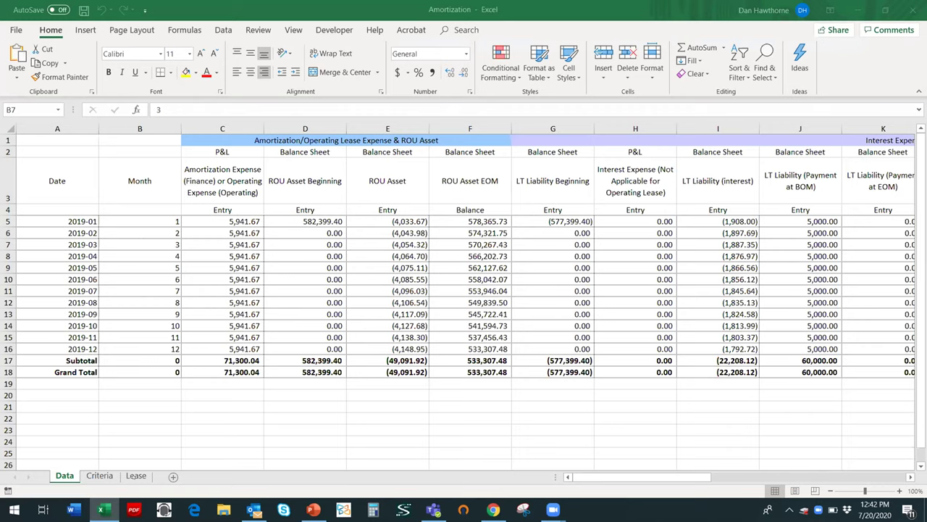
left_click(136, 475)
left_click(136, 475)
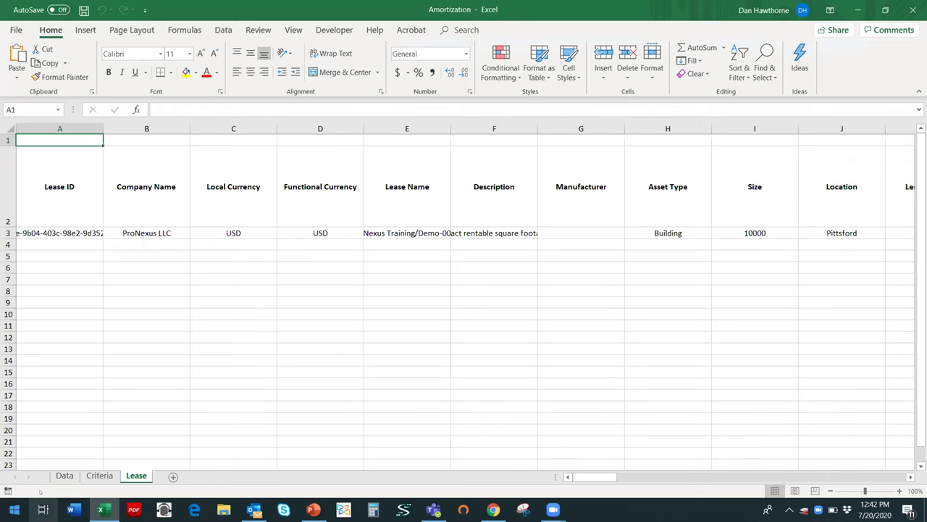
left_click(100, 475)
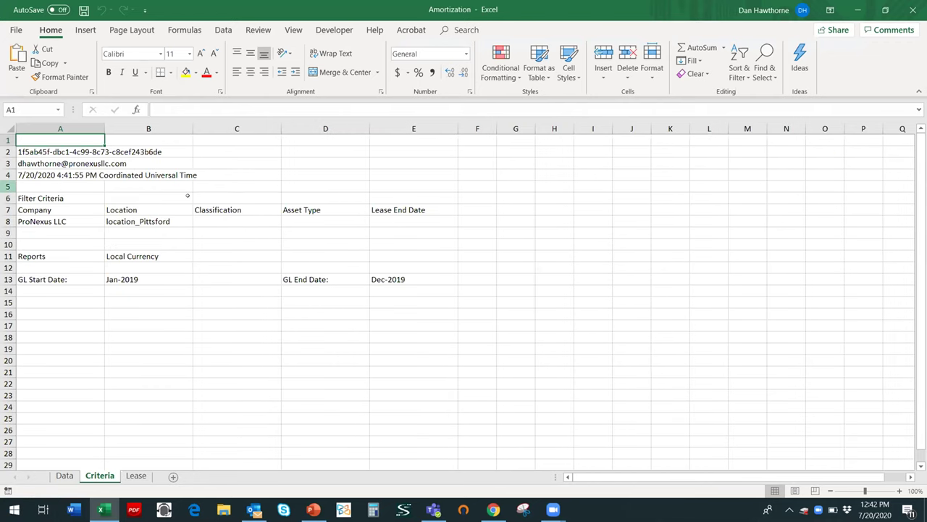
left_click(63, 475)
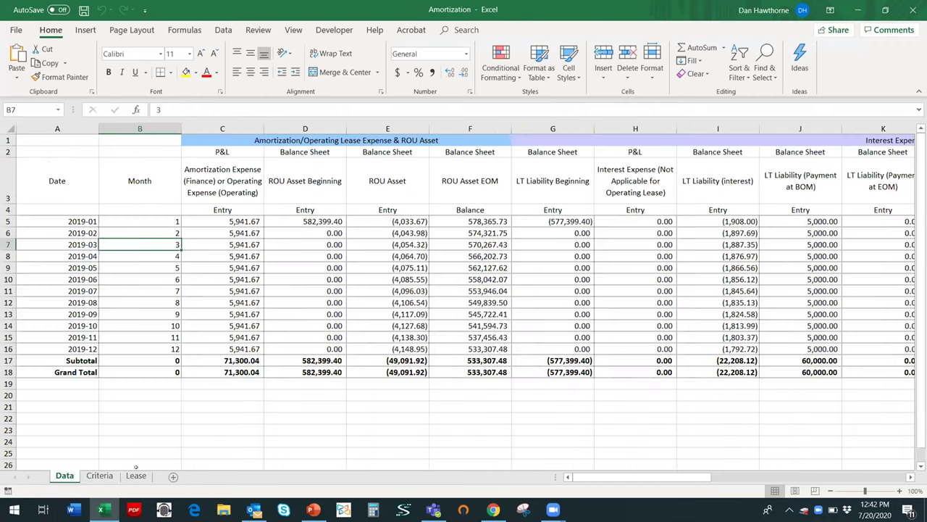
Read the 2019-02 row from the amortization expense across the ROU asset columns to the total ST & LT liability balance.
left_click(213, 245)
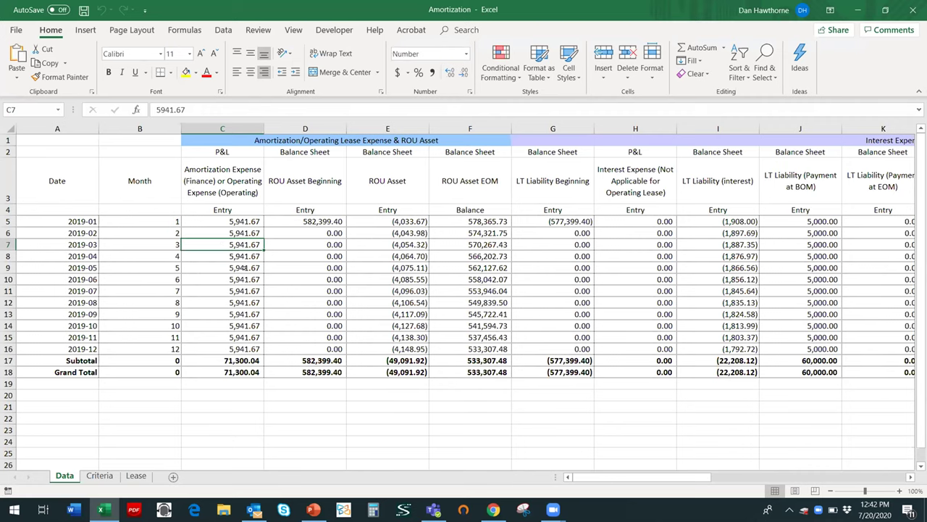
left_click(206, 232)
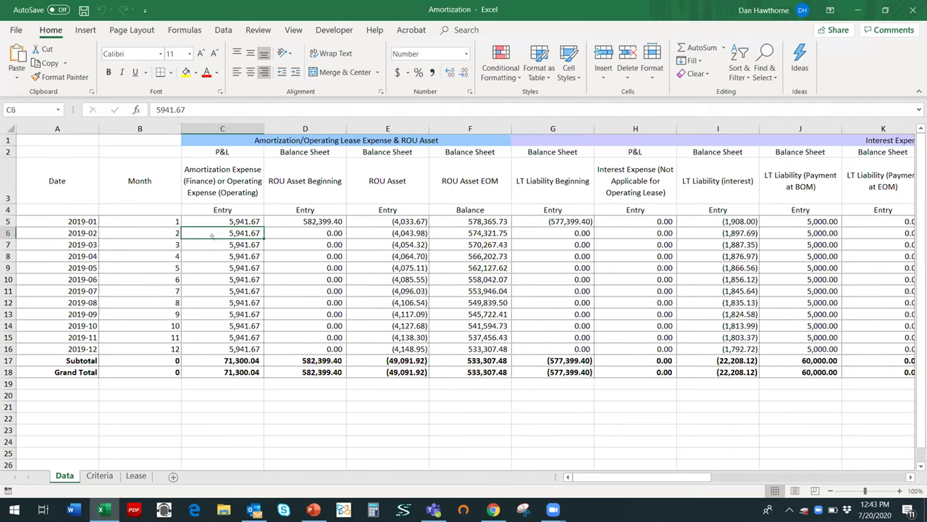
key("Right")
key("Right")
key("Right")
key("Right")
key("Right")
key("Right")
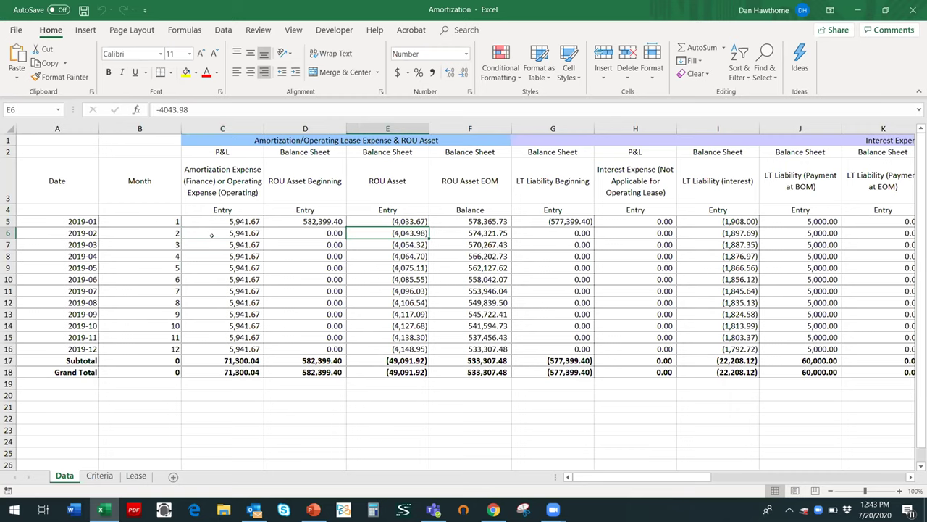
key("Right")
key("Right")
key("Right")
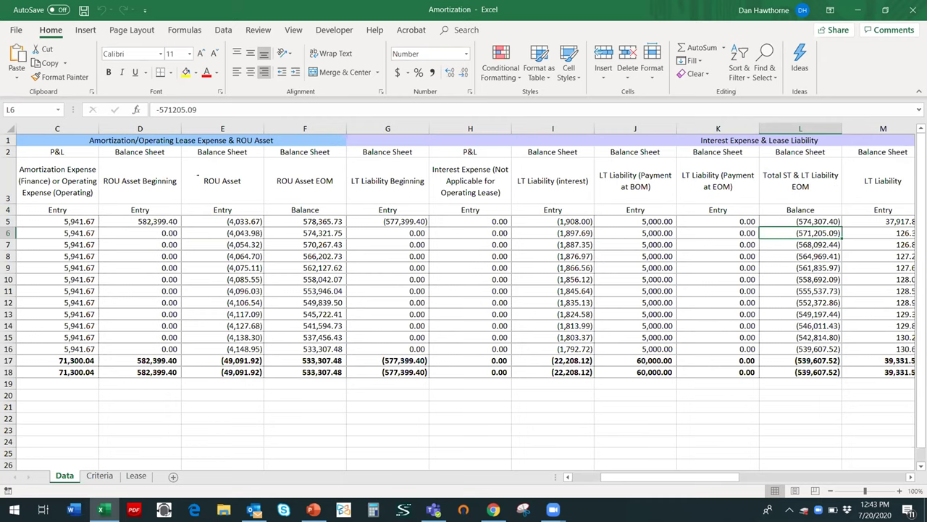
Inspect the 2019-01 beginning ROU asset, month-end ROU asset balance and beginning LT liability.
left_click(58, 181)
key("Down")
key("Down")
key("Down")
left_click(154, 220)
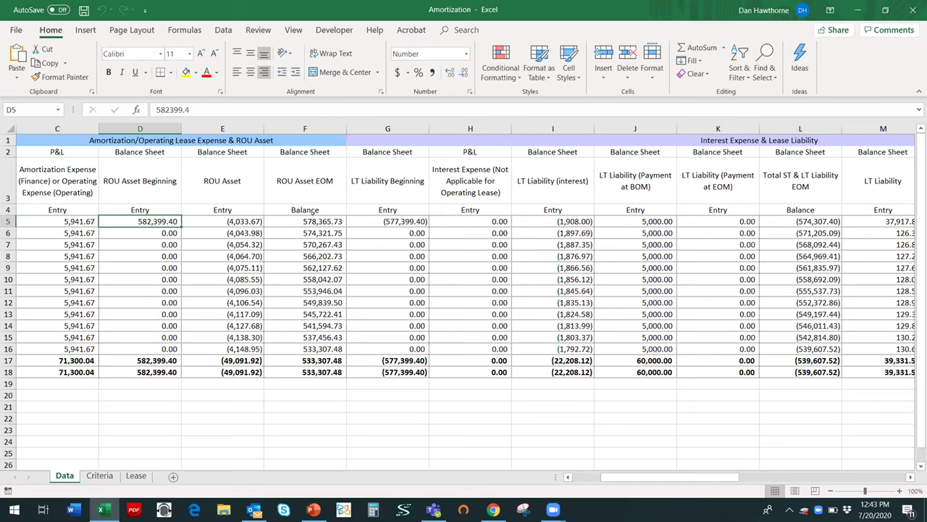
left_click(318, 221)
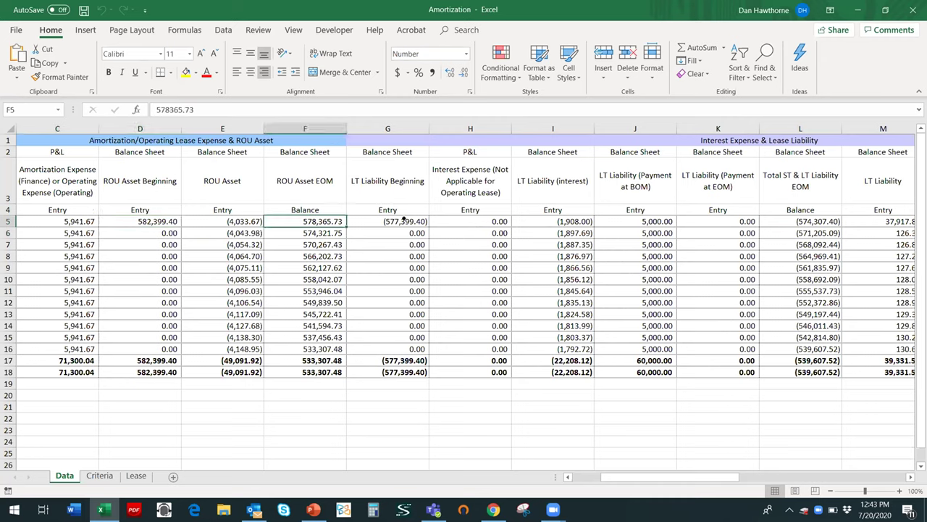
left_click(403, 219)
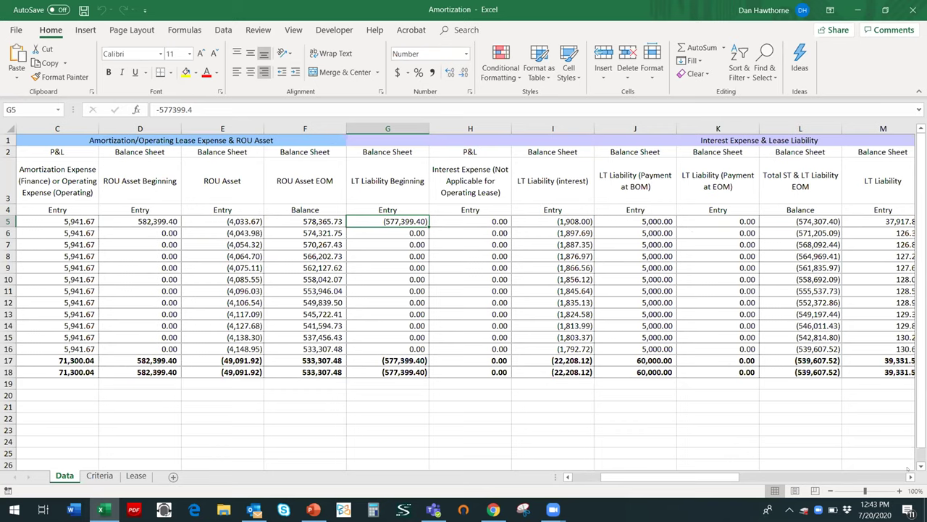
Examine the remaining lease liability, Cash/AP and Other Entries columns, including the 2019-01 variable lease payment and other BS accounts entry.
scroll(910, 476, "right", 2)
scroll(910, 476, "right", 2)
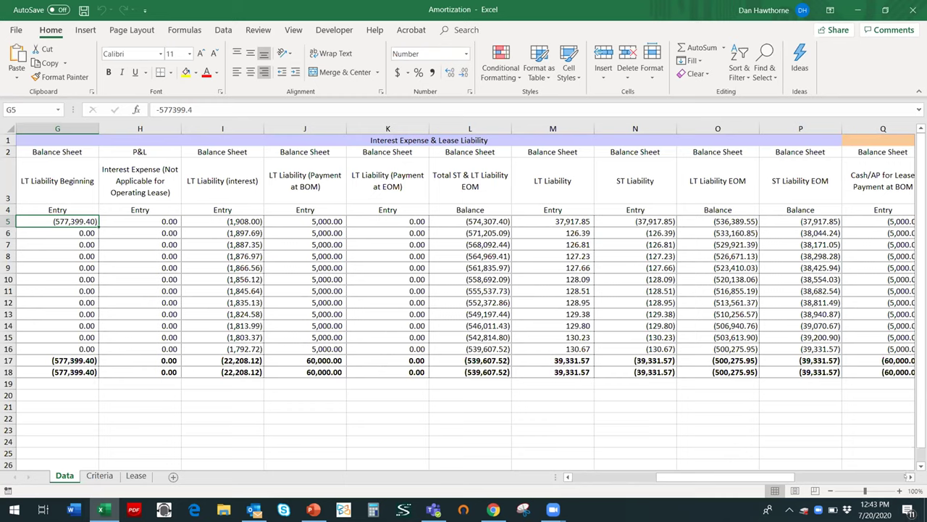
scroll(910, 476, "right", 4)
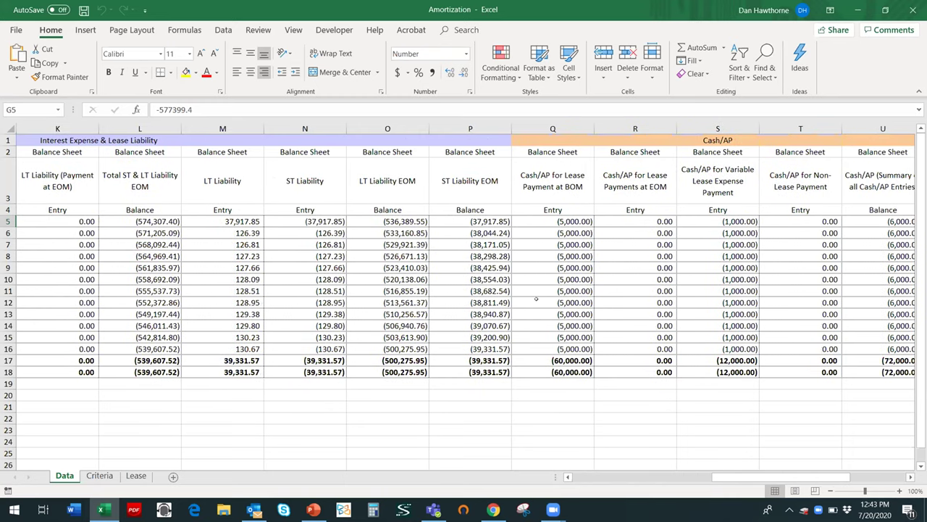
left_click(730, 220)
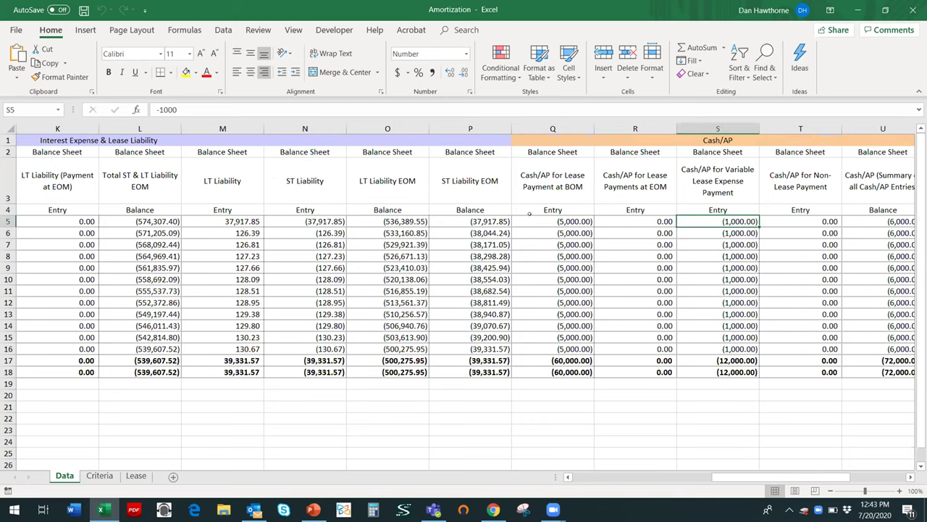
left_click(529, 219)
scroll(463, 289, "right", 4)
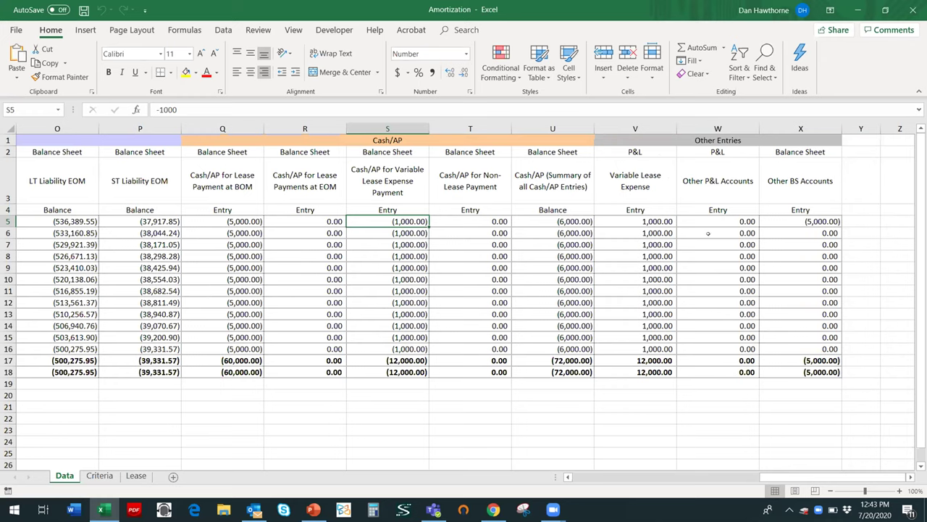
left_click(815, 221)
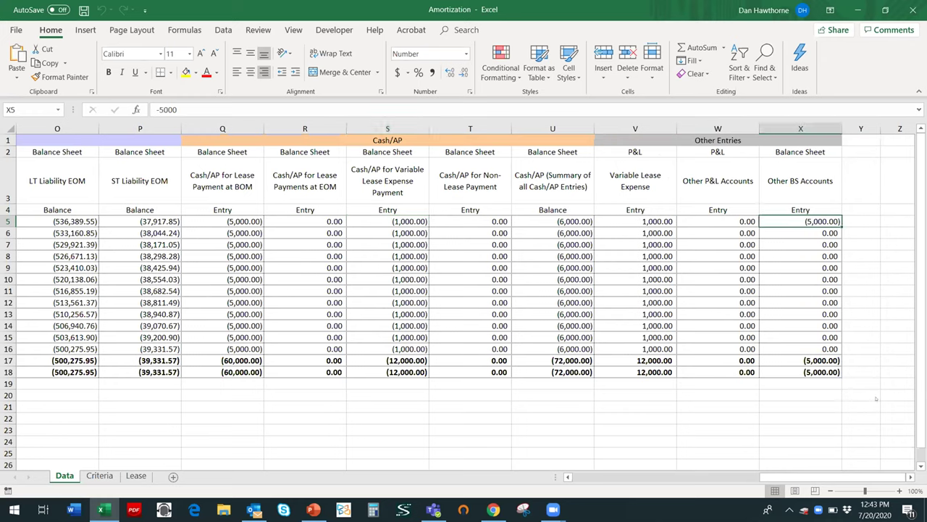
Go back to the first columns of the amortization data, close the workbook and return to the LeaseCrunch Reports section.
left_click_drag(833, 476, 259, 493)
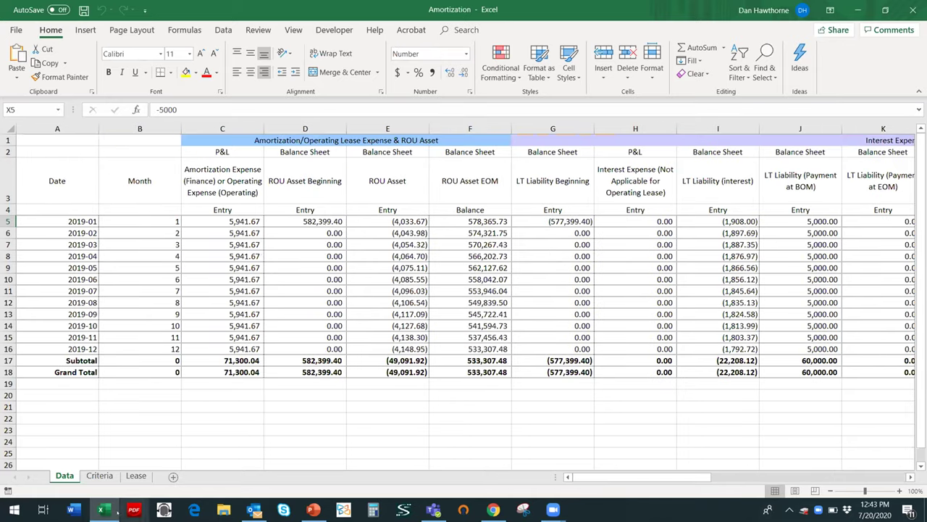
left_click(912, 9)
scroll(488, 382, "up", 1)
scroll(488, 382, "down", 1)
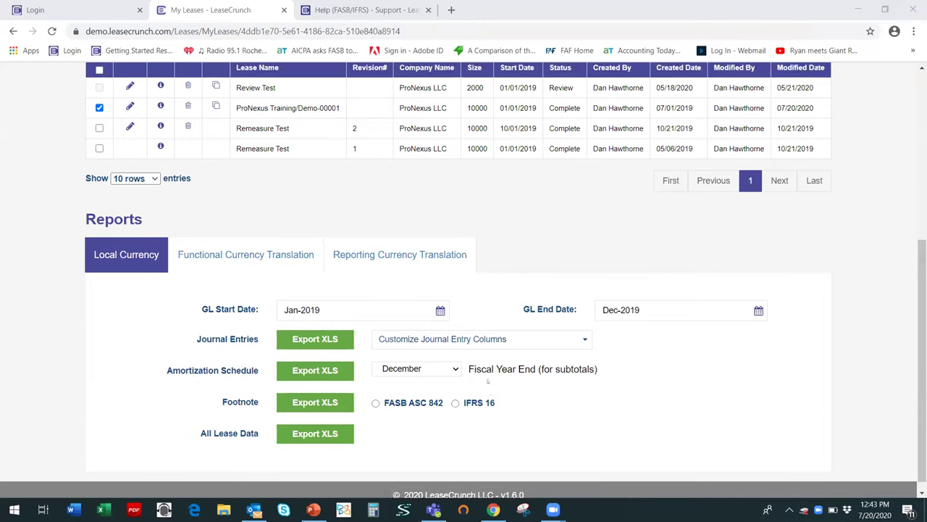
Export the journal entries to Excel, open the downloaded Journal_Entries (1).xlsx and enable editing.
scroll(488, 382, "down", 1)
left_click(304, 327)
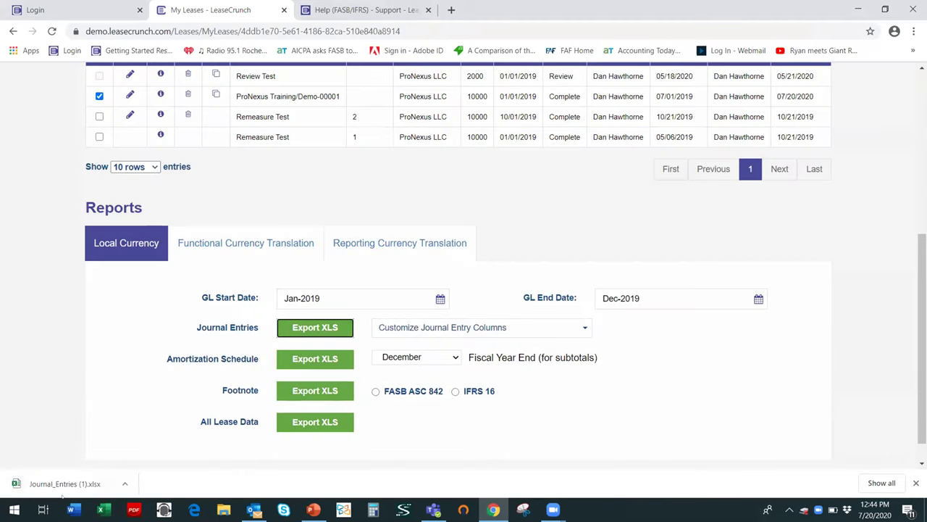
left_click(80, 483)
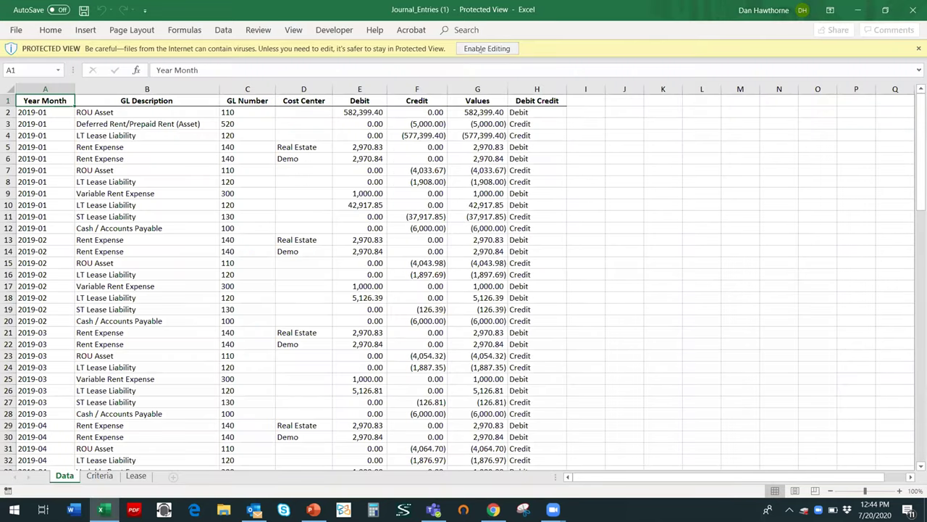
left_click(487, 49)
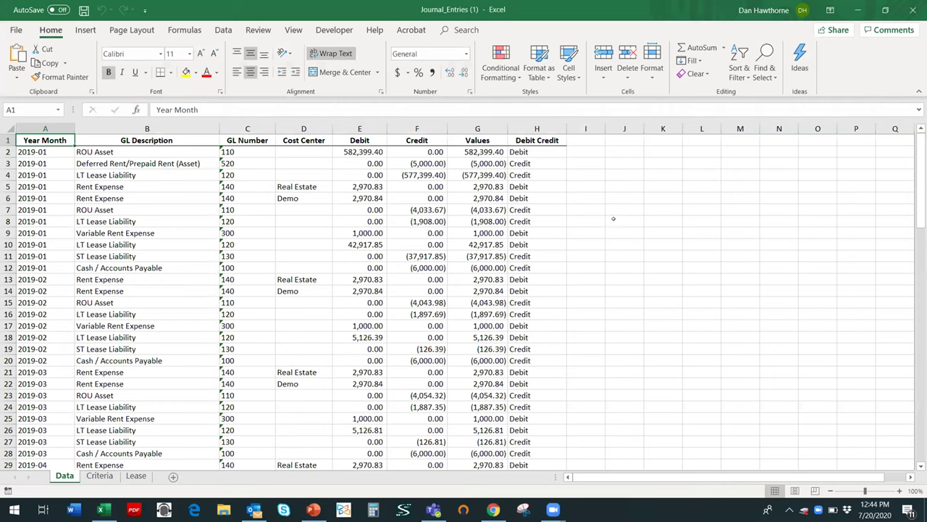
Examine the monthly 2019 journal entries from the first ROU asset debit through 2019-11, and close the workbook.
left_click(335, 152)
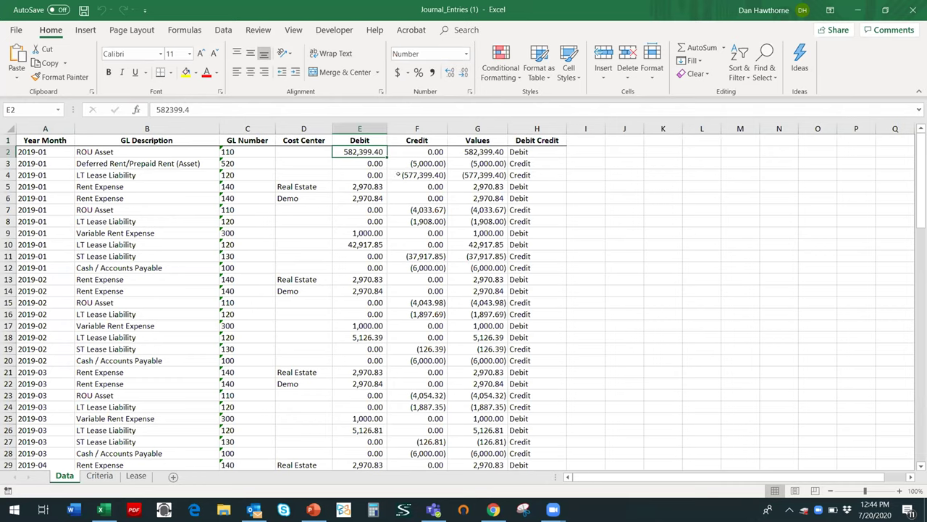
scroll(56, 291, "down", 10)
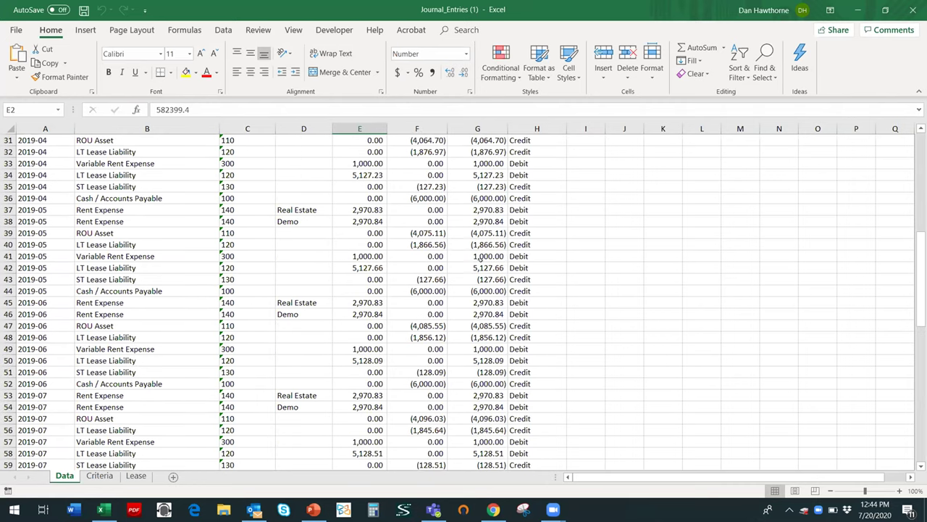
scroll(599, 283, "down", 8)
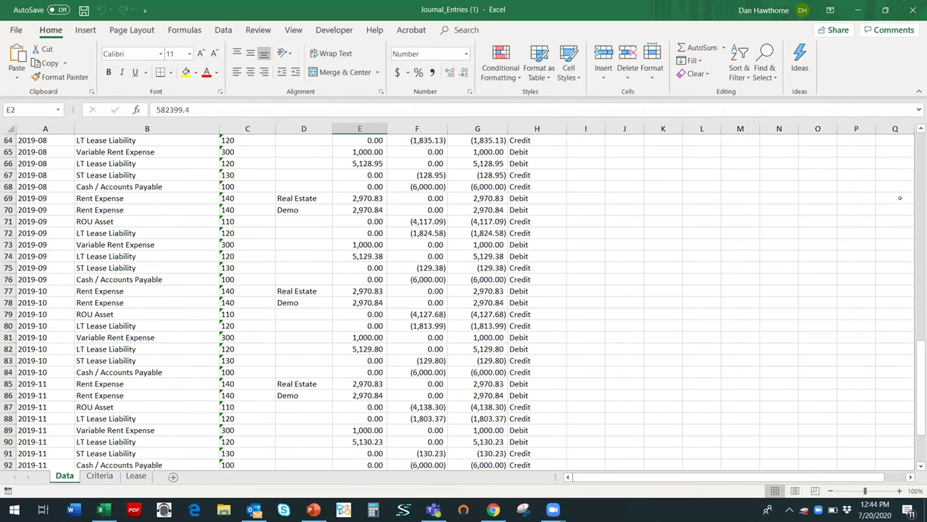
left_click(913, 9)
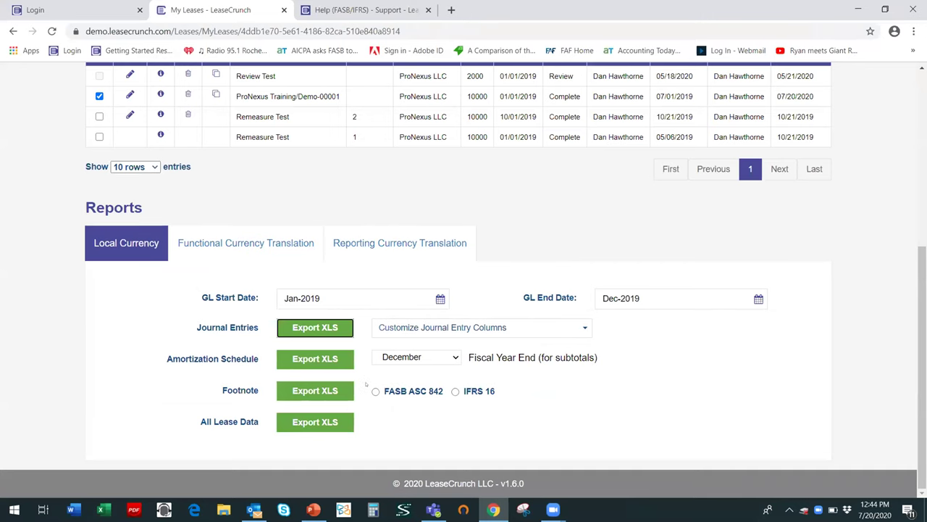
Export the FASB ASC 842 footnote to Excel, open the downloaded Footnote.xlsx and enable editing.
left_click(305, 391)
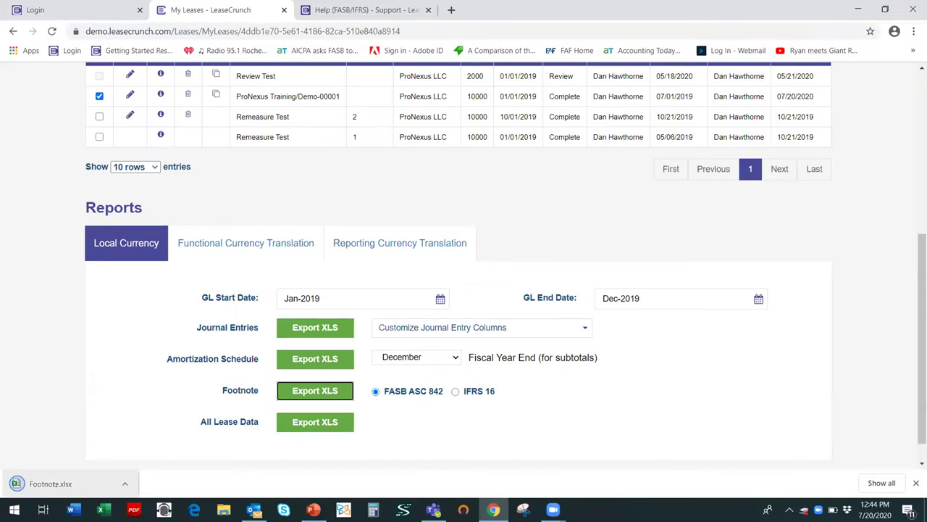
left_click(50, 483)
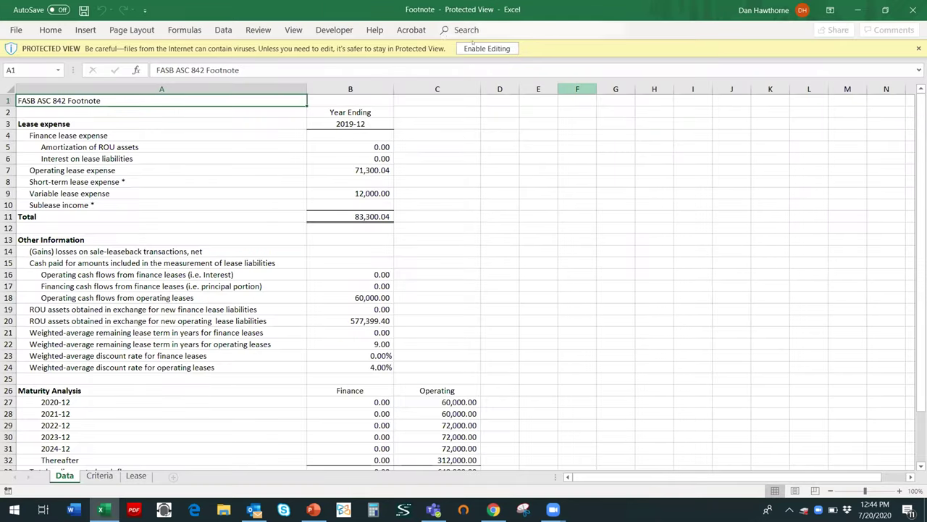
left_click(487, 49)
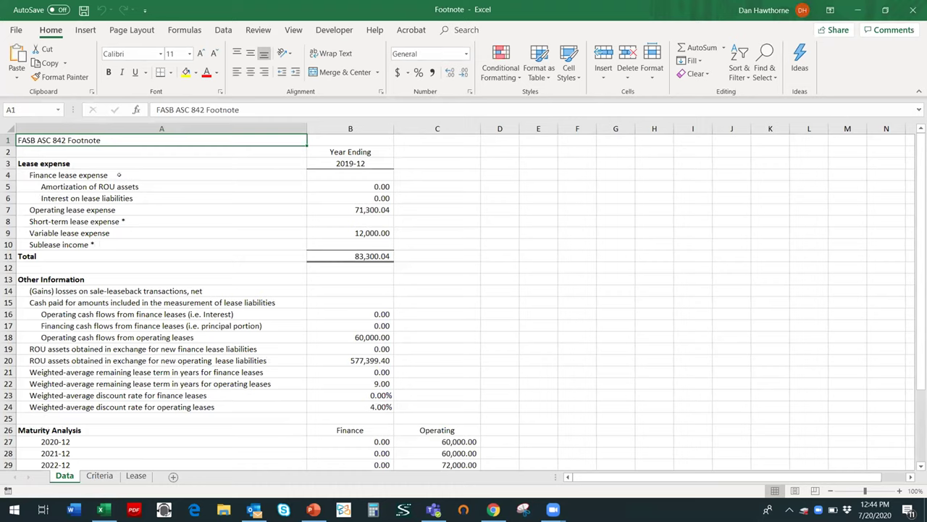
Inspect the footnote's Lease expense section, from finance lease expense through operating, short-term, variable and sublease lines to the total.
left_click(105, 175)
left_click(150, 187)
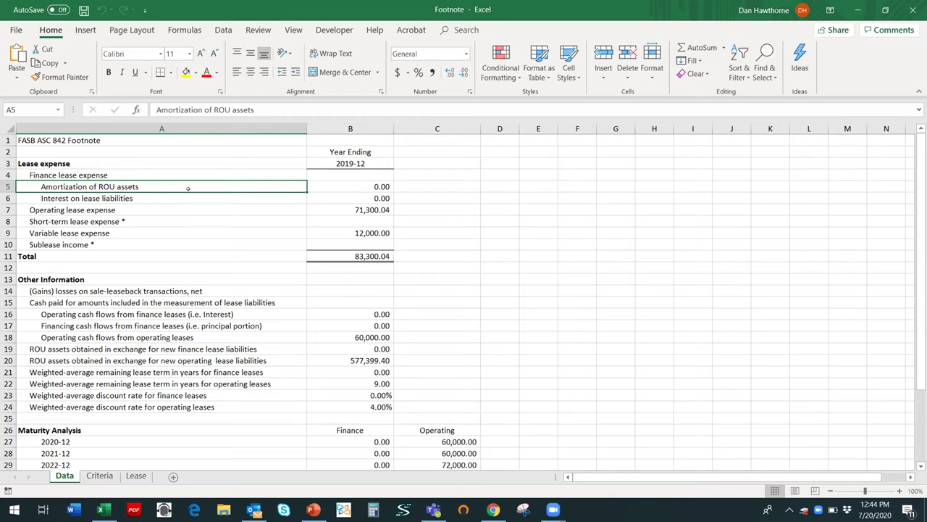
left_click(165, 198)
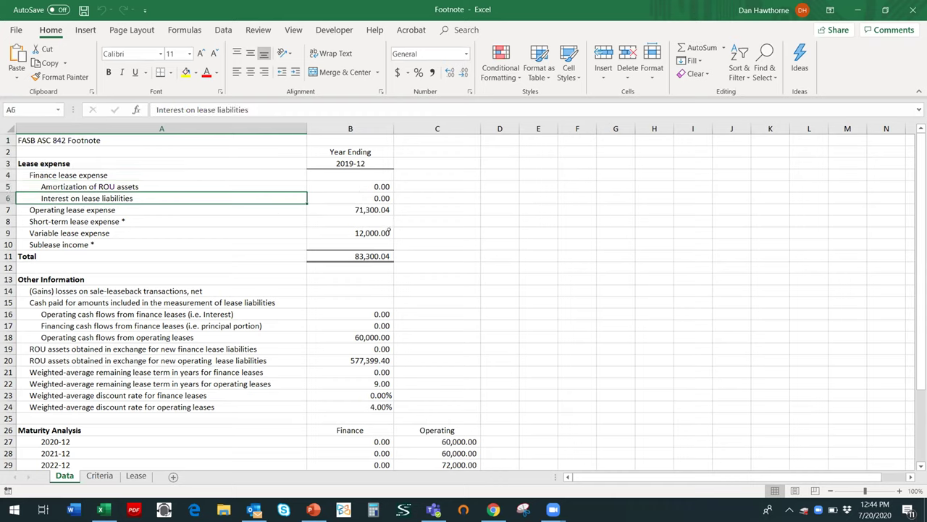
left_click(367, 210)
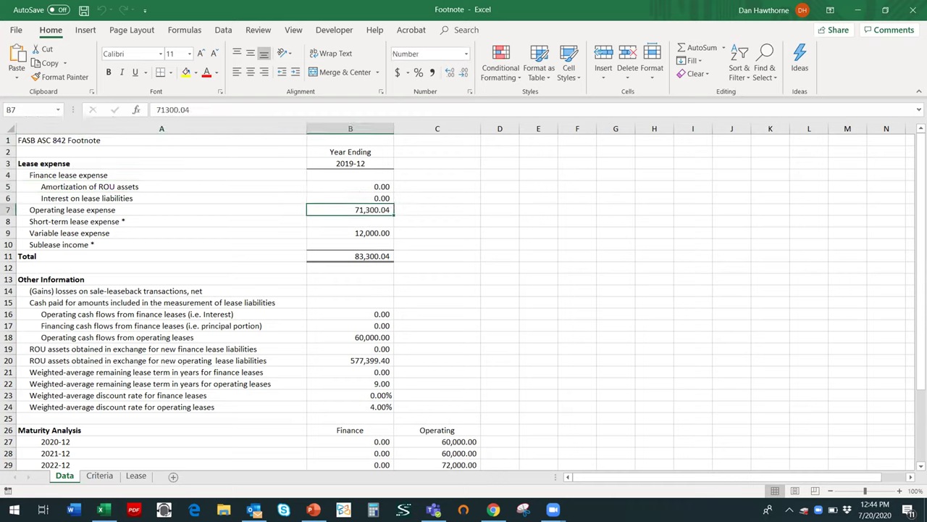
left_click(350, 221)
left_click(349, 233)
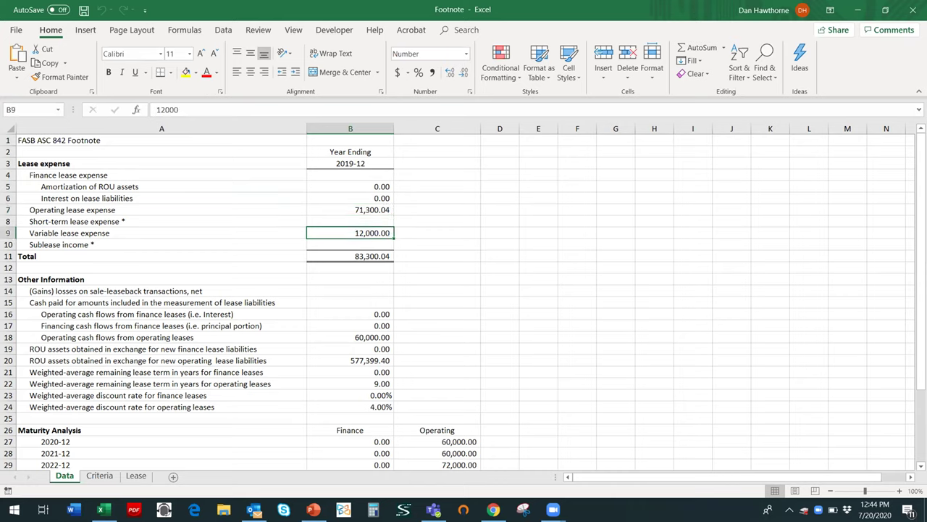
left_click(350, 244)
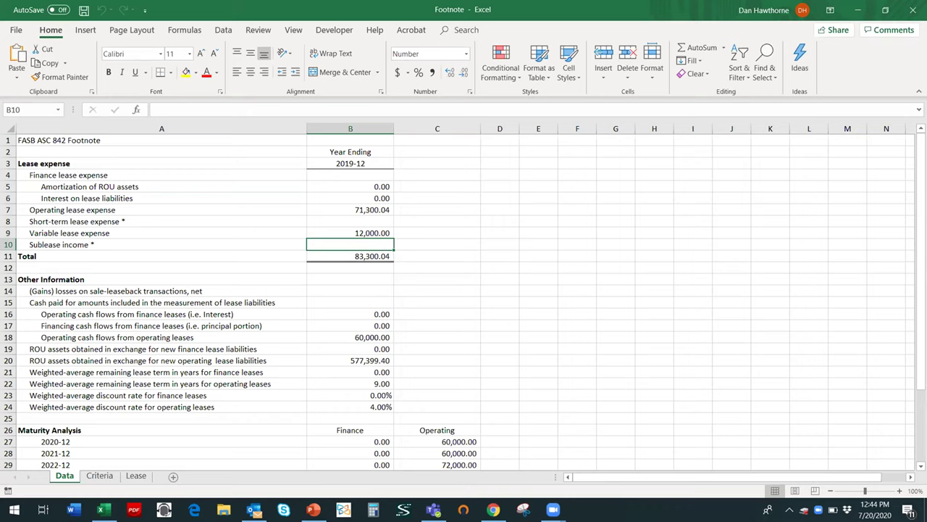
left_click(350, 256)
Inspect the finance and operating lease cash flows and the ROU assets obtained for new operating lease liabilities under Other Information.
key("Down")
key("Down")
key("Down")
key("Down")
key("Down")
key("Down")
key("Down")
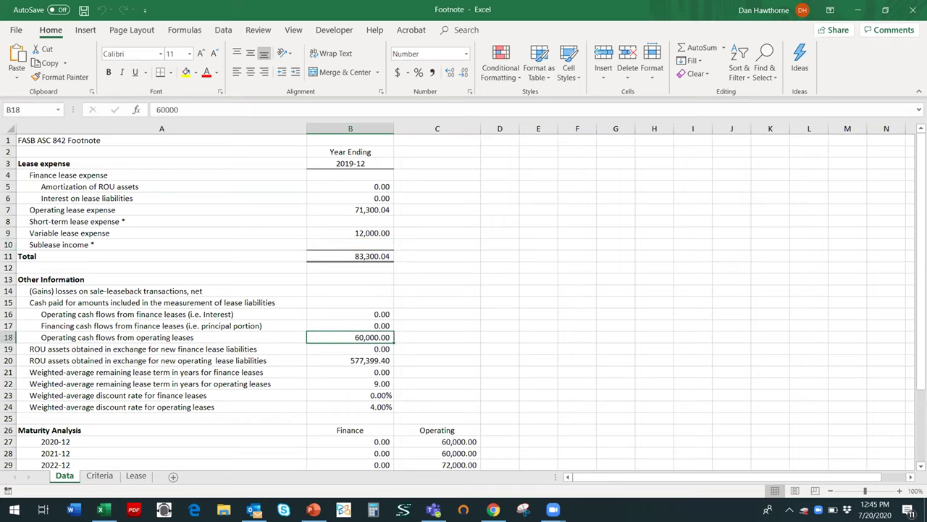
left_click(350, 314)
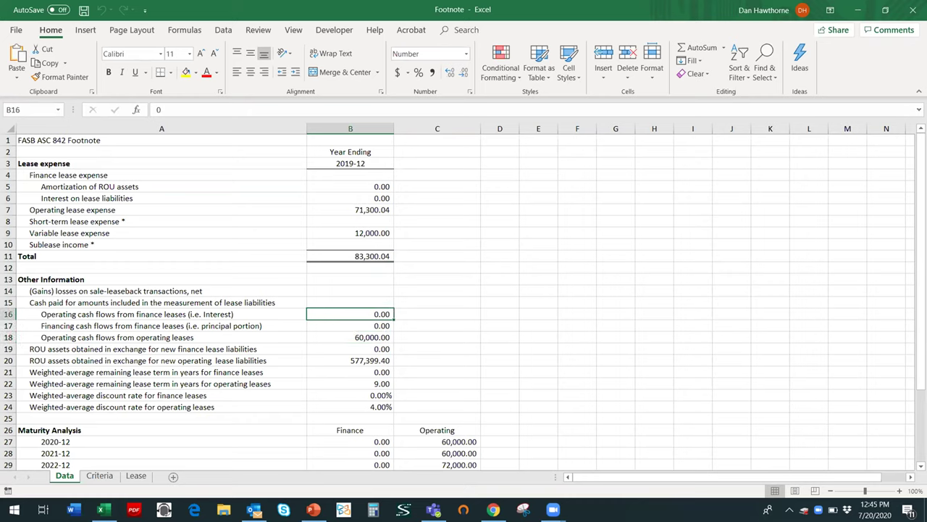
left_click(350, 325)
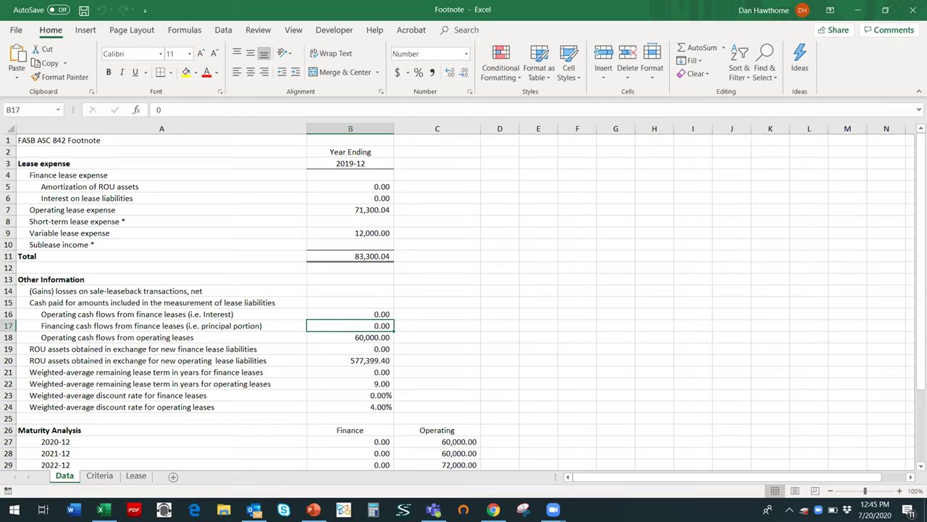
key("Down")
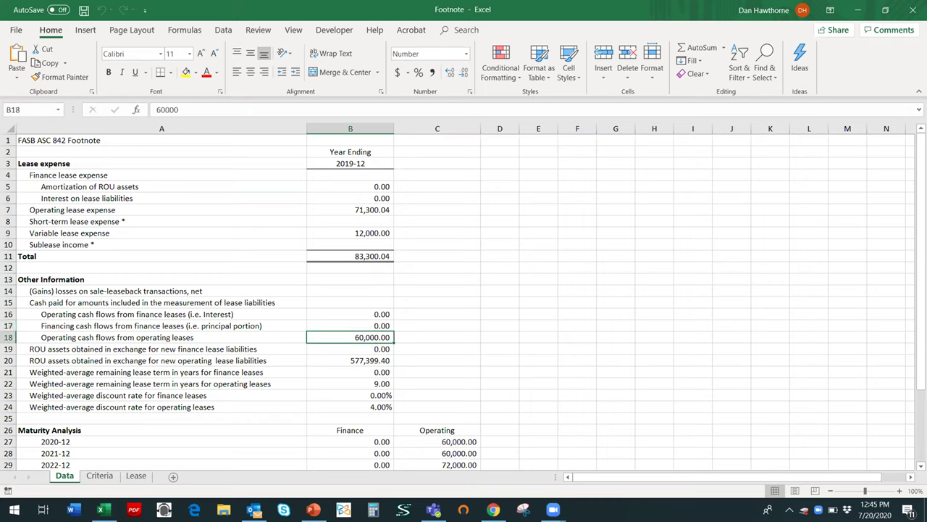
key("Down")
key("Down")
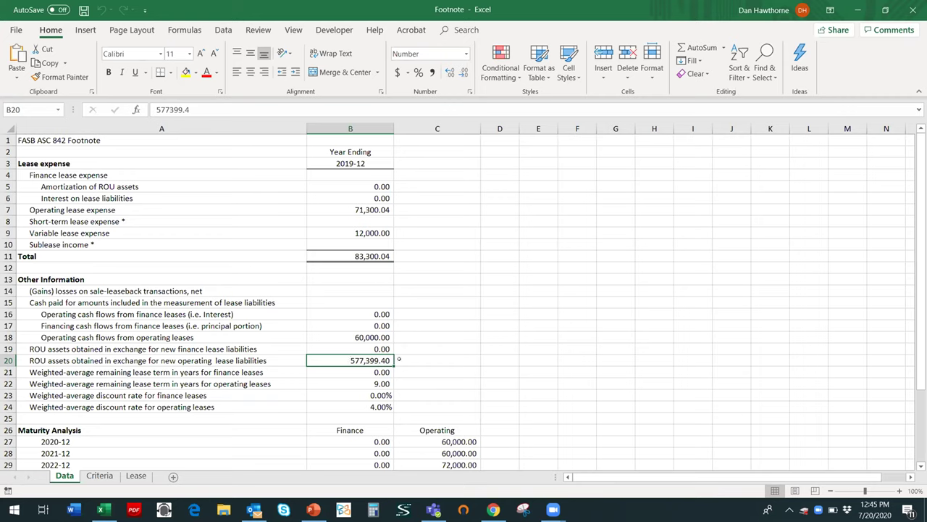
Check the weighted-average remaining lease term and weighted-average discount rate for operating leases.
scroll(590, 329, "down", 4)
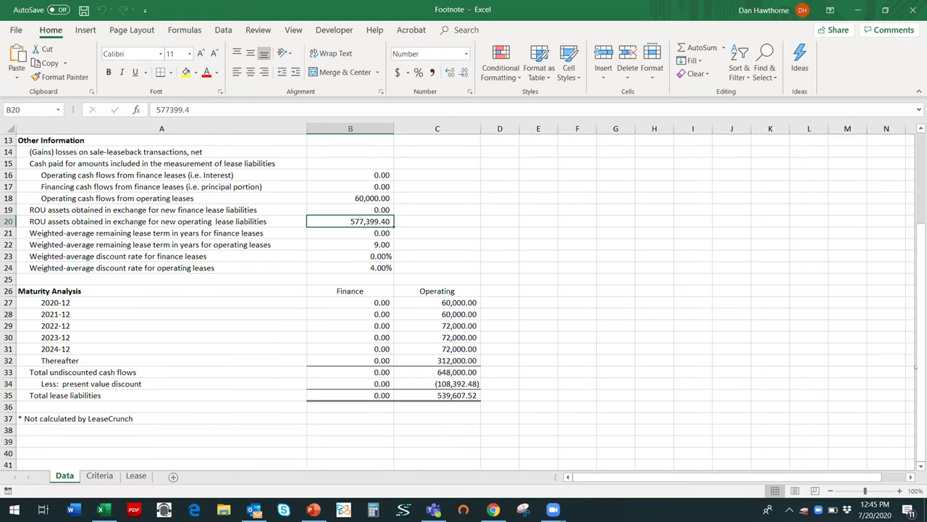
left_click(273, 244)
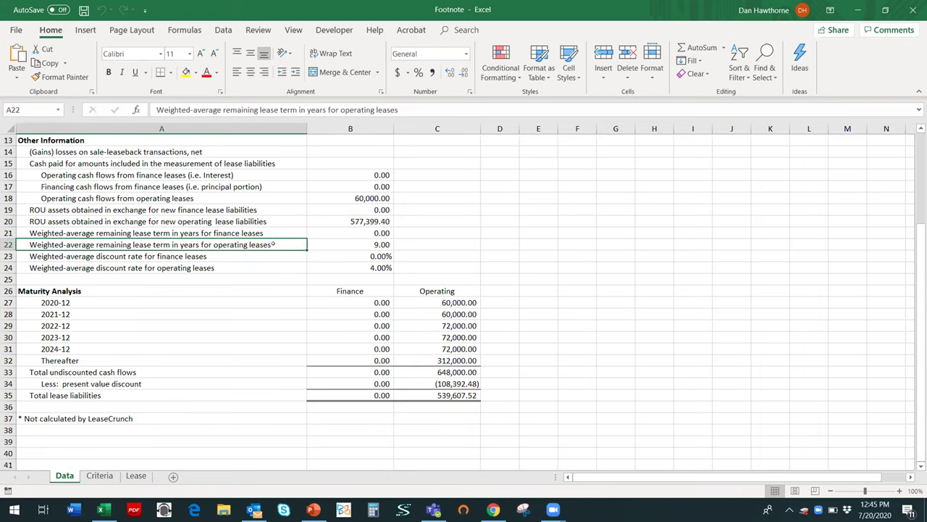
left_click(368, 244)
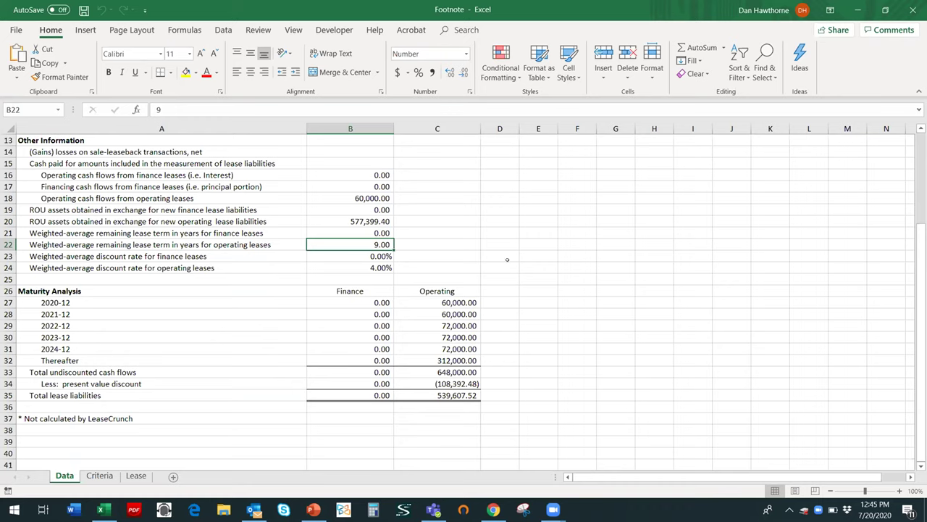
left_click(371, 267)
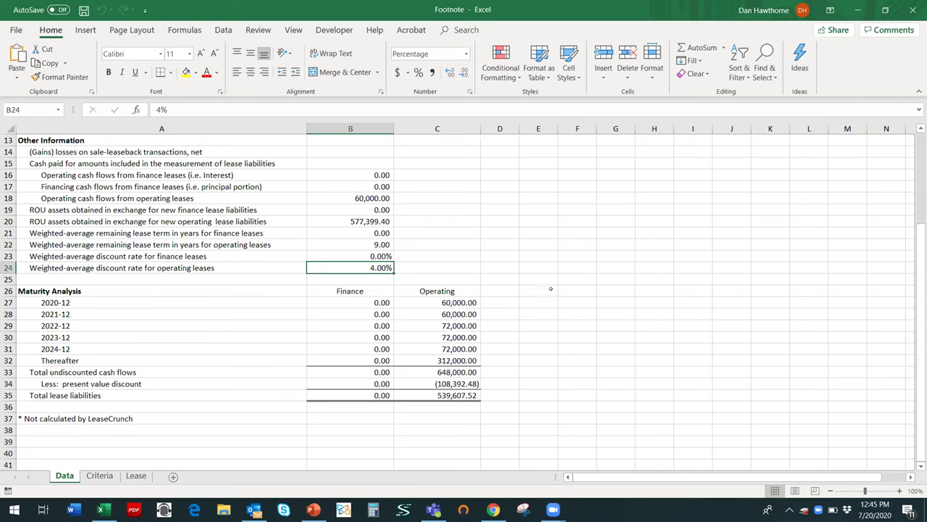
Inspect the Maturity Analysis, including the 2020-12 operating lease amount and the present value discount.
scroll(551, 289, "down", 1)
left_click(56, 251)
left_click(145, 268)
left_click(458, 267)
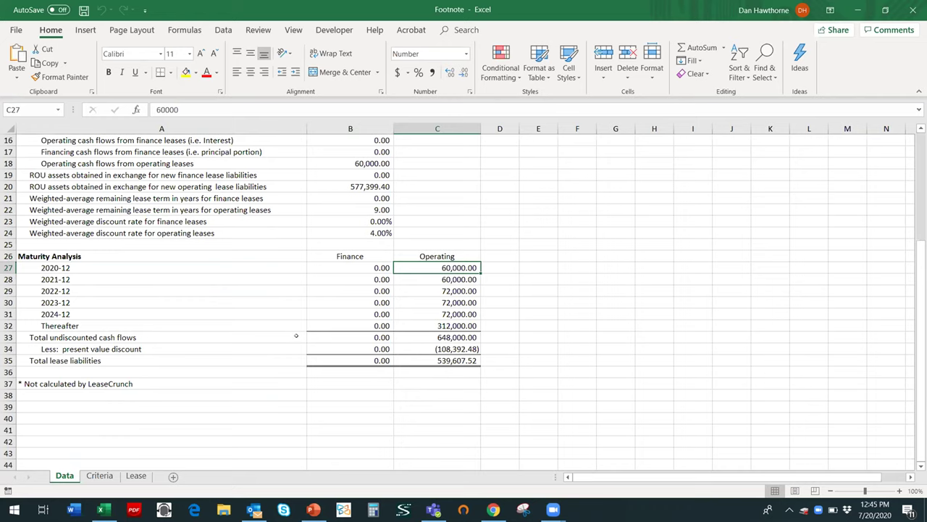
left_click(458, 348)
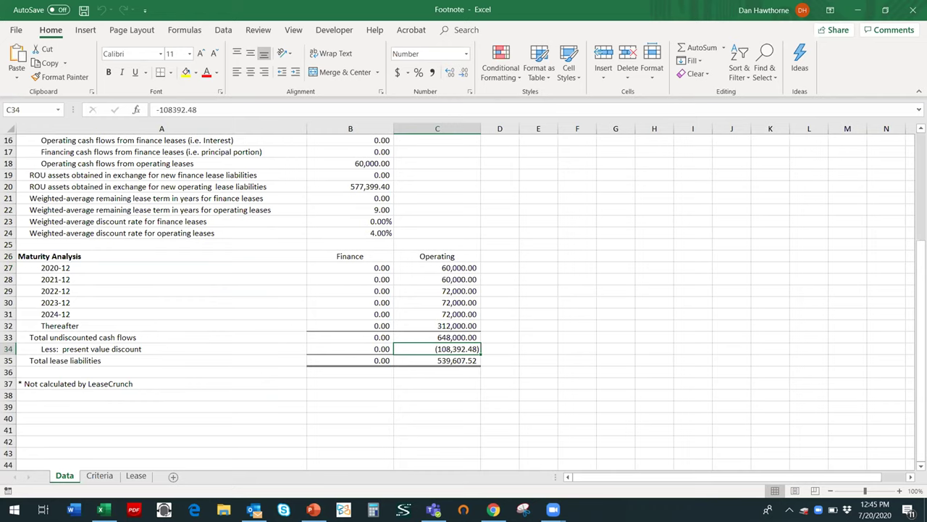
Close the footnote workbook and open the Audit Trail from the My Leases page in LeaseCrunch.
scroll(728, 405, "up", 5)
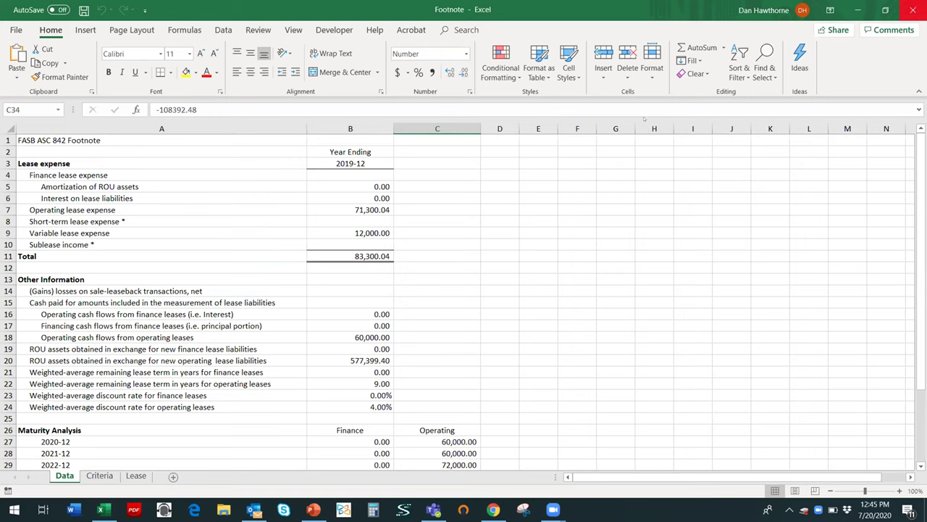
left_click(913, 10)
scroll(426, 343, "up", 5)
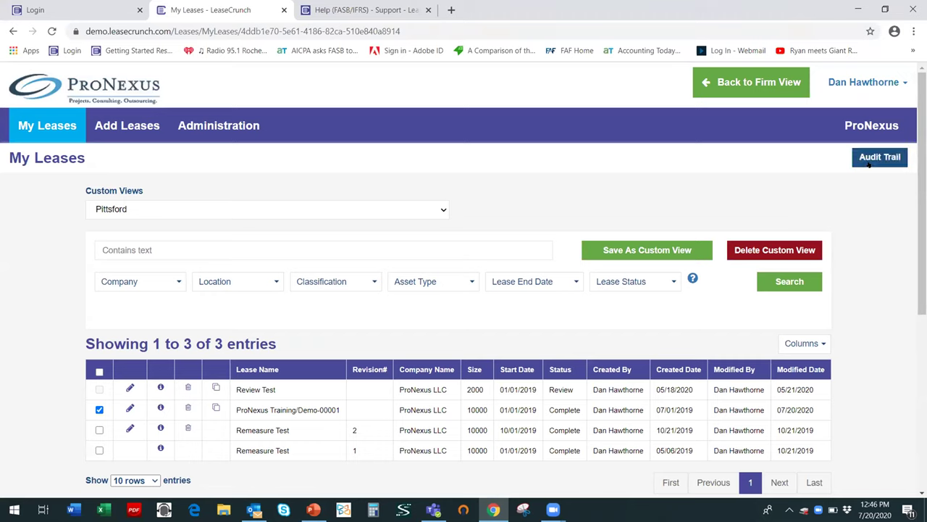
left_click(862, 160)
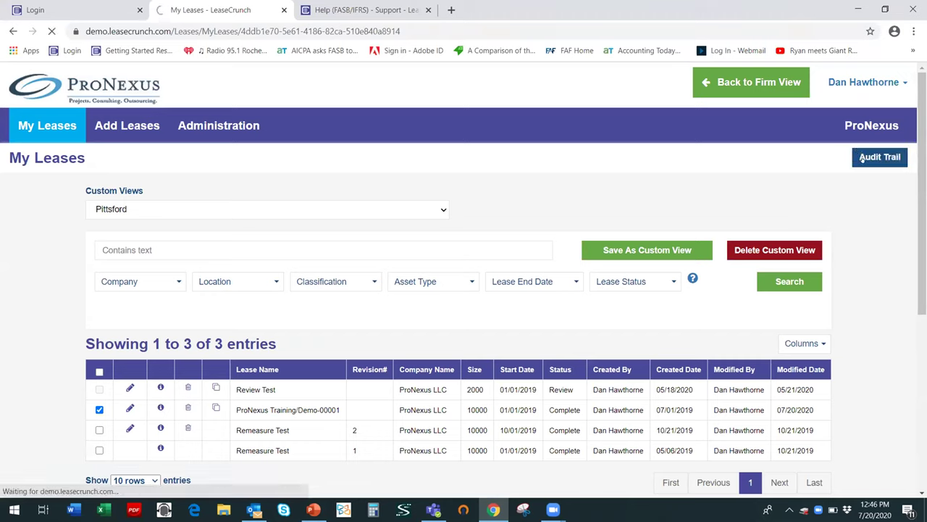